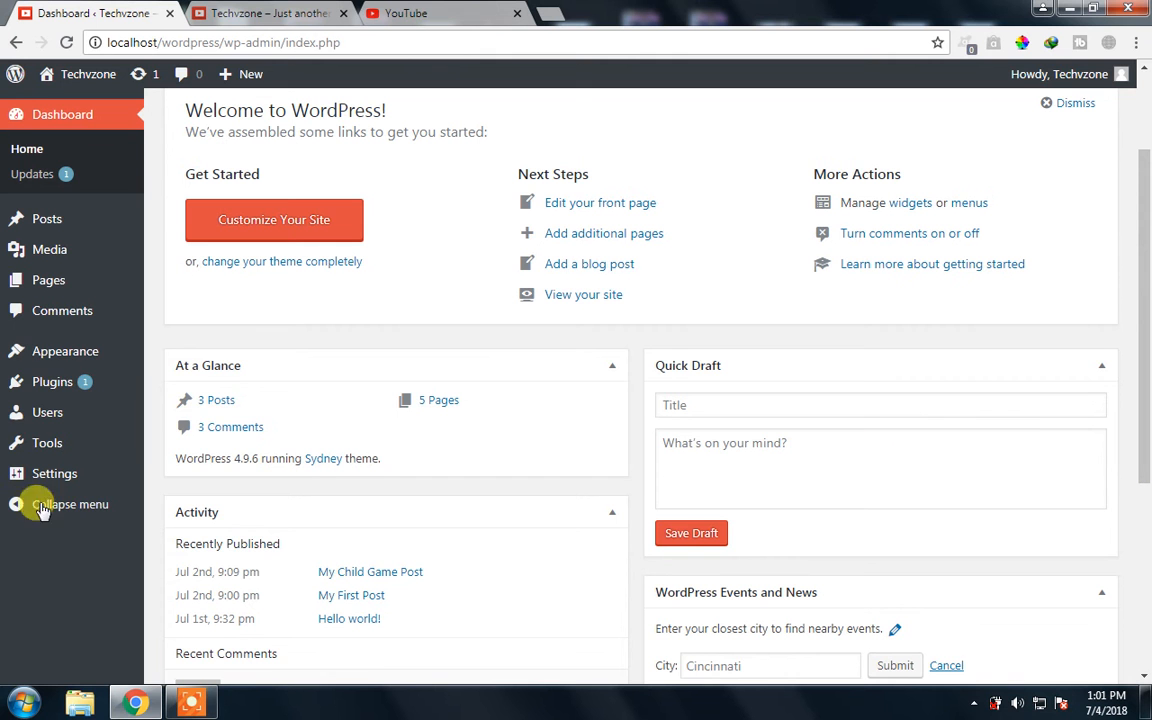
Switch to YouTube and search for "wordpress tutorials by techvzone"
mouse_move(106, 389)
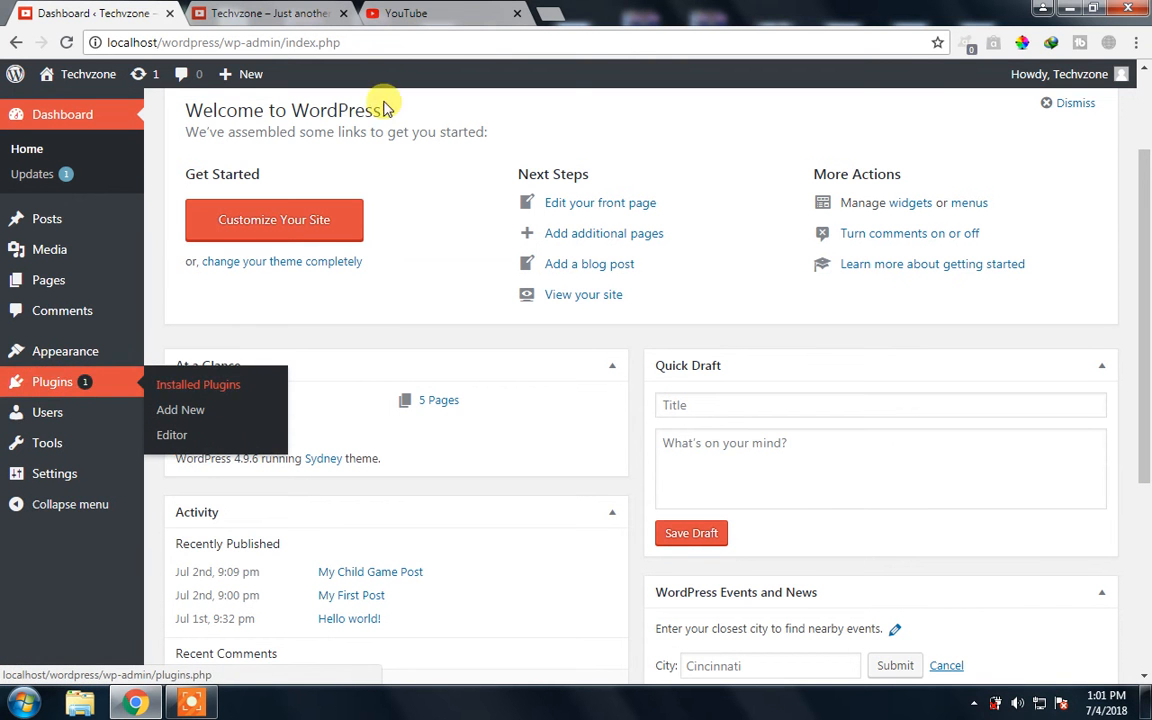
click(392, 13)
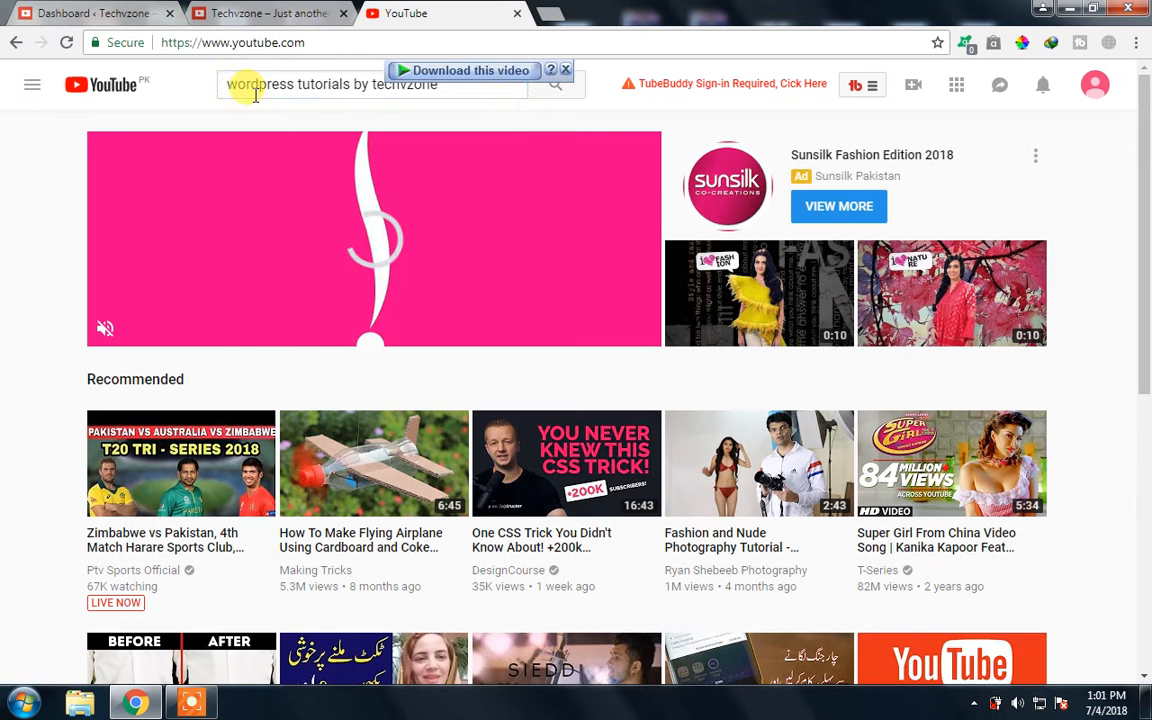
click(252, 84)
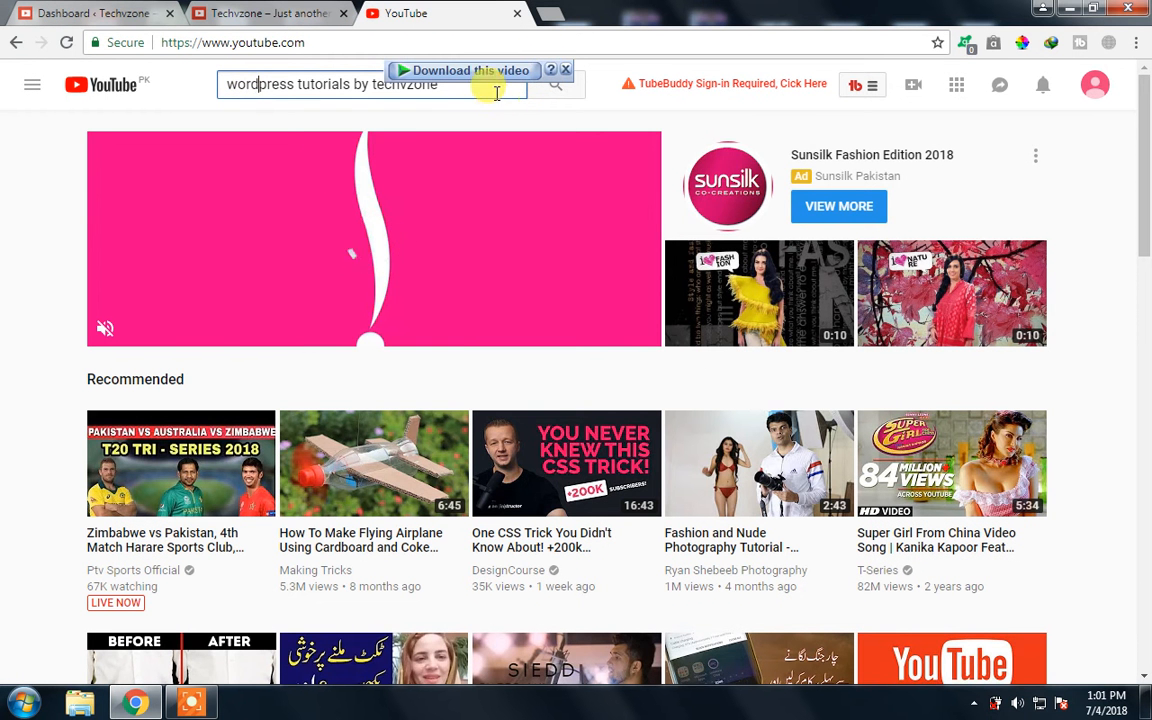
scroll(1145, 297, down, 3)
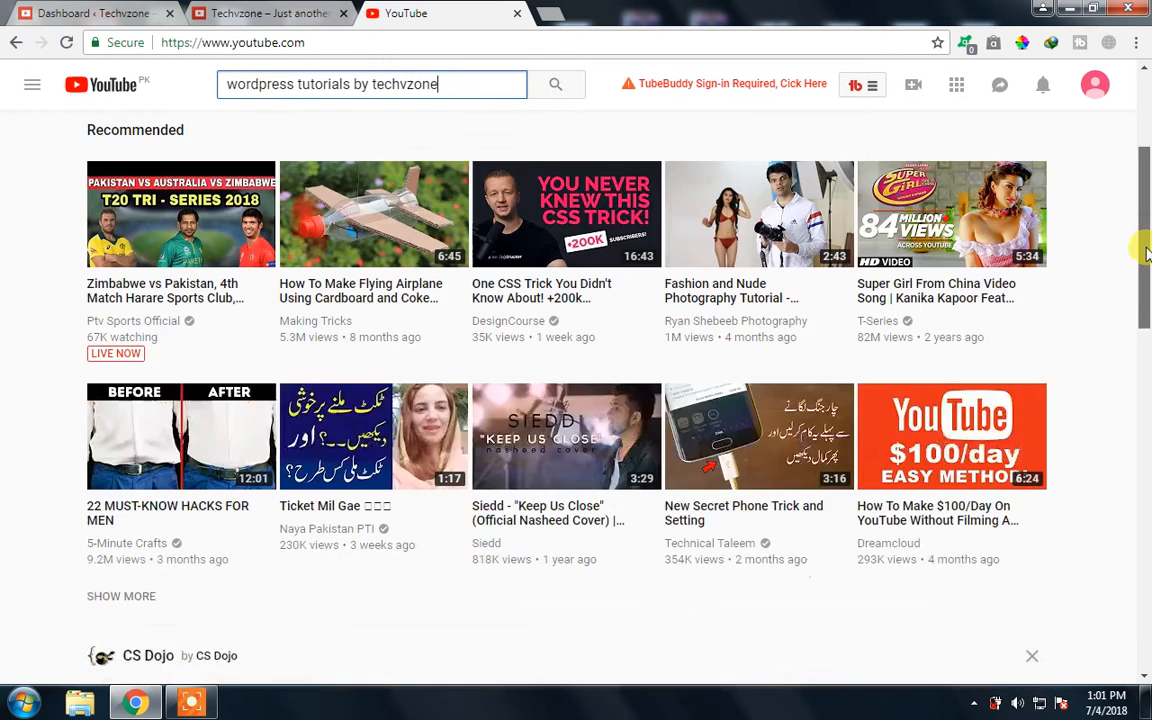
scroll(1140, 240, up, 3)
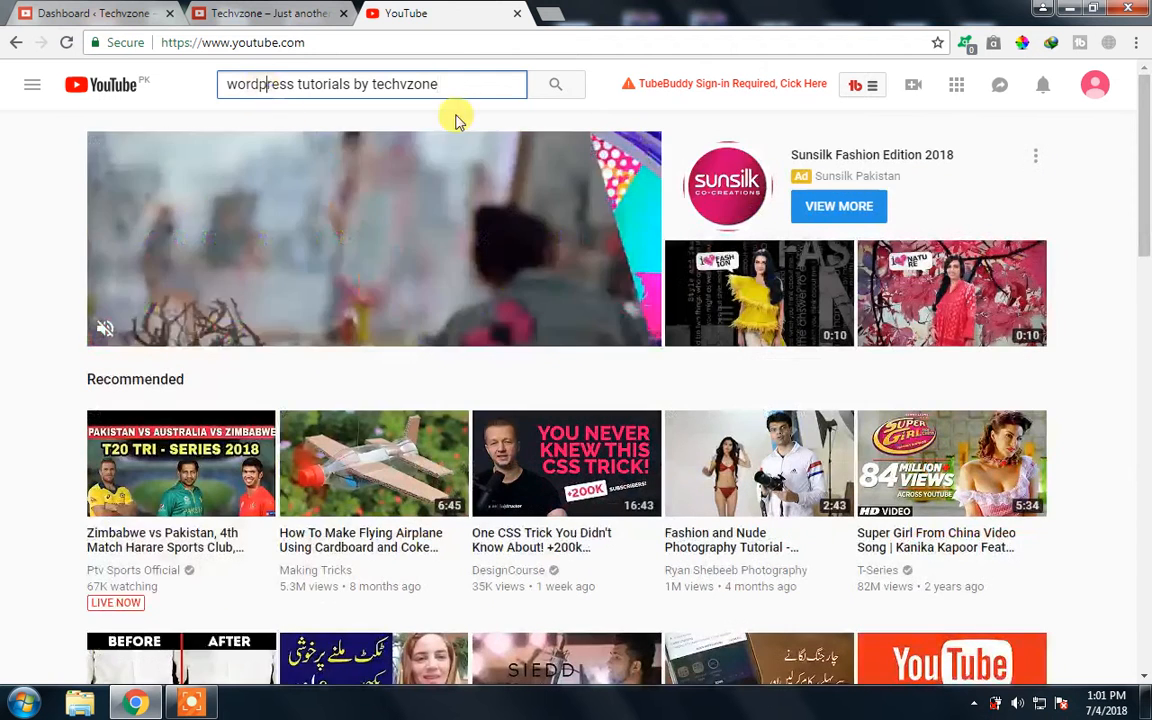
click(534, 97)
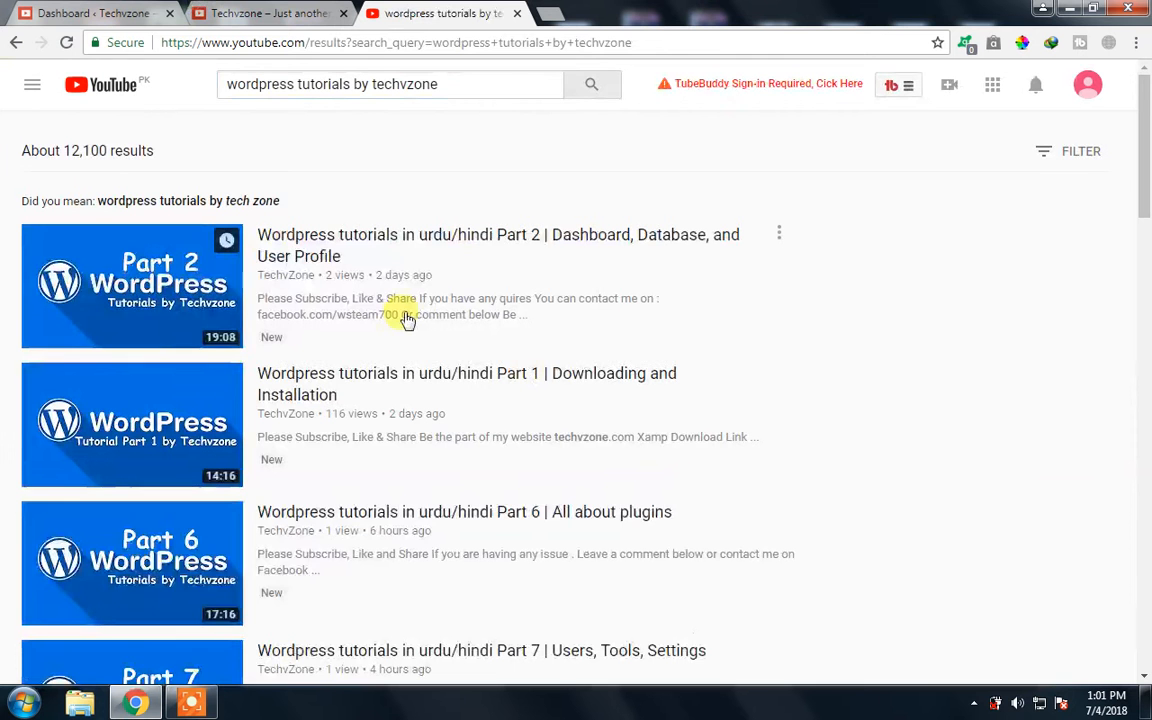
Open the TechvZone channel from the search results and subscribe to it
mouse_move(258, 276)
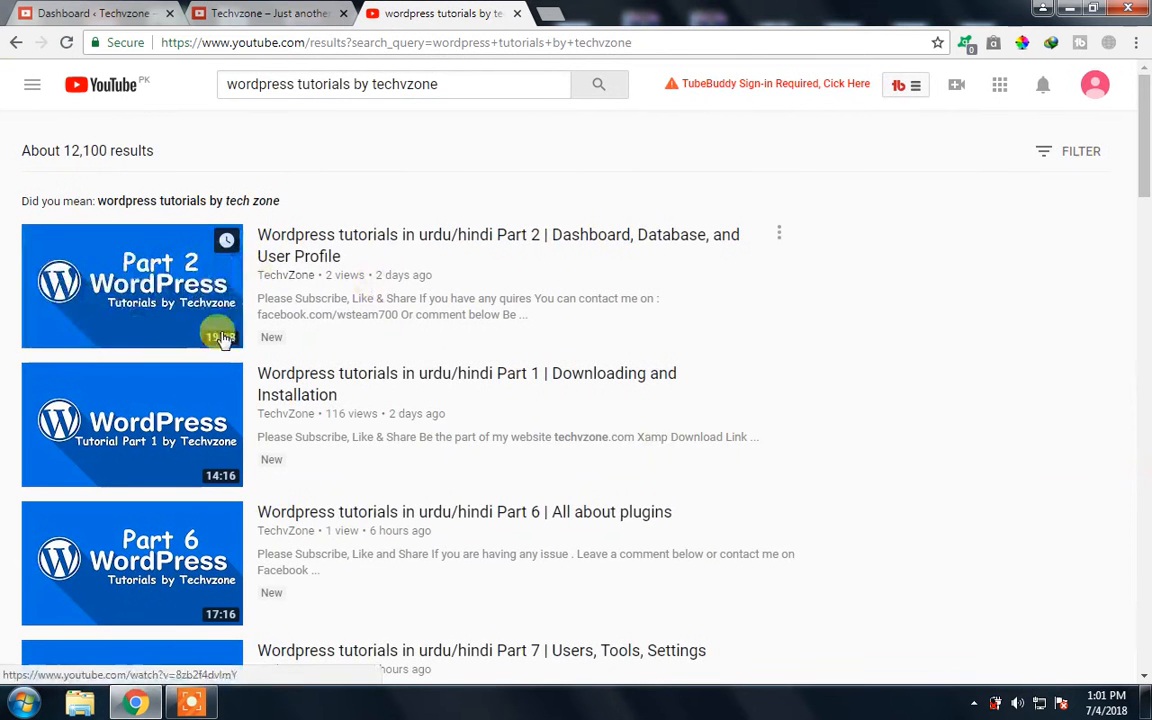
click(280, 284)
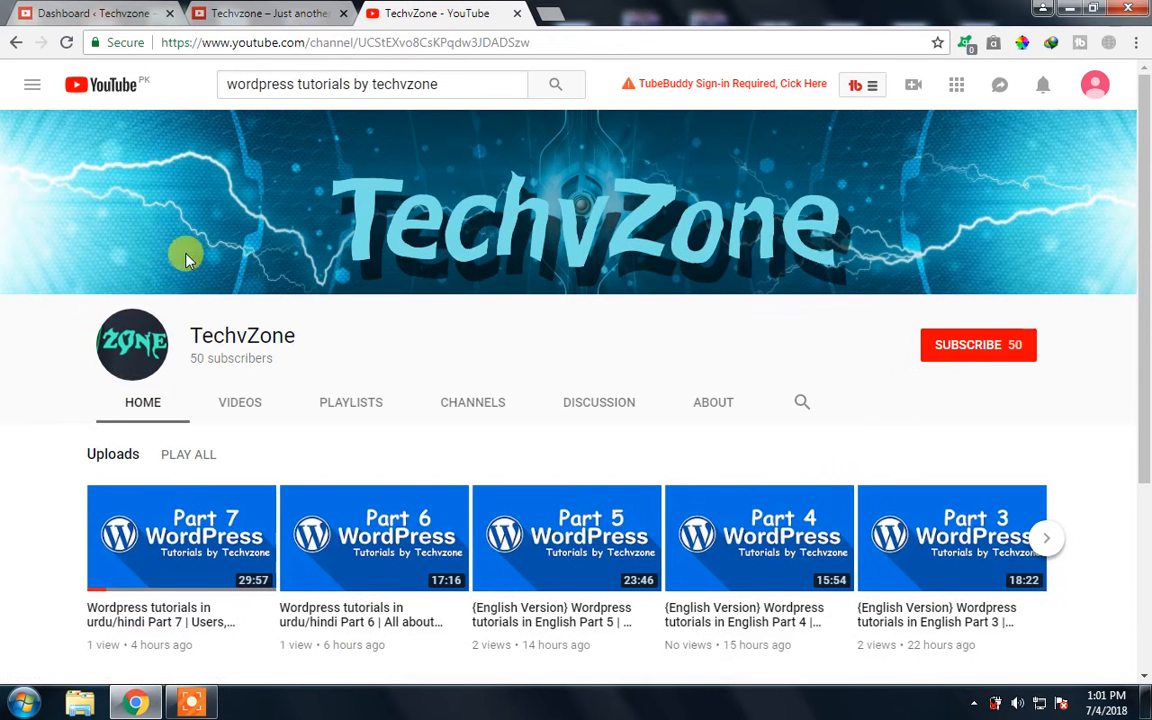
scroll(1147, 305, down, 1)
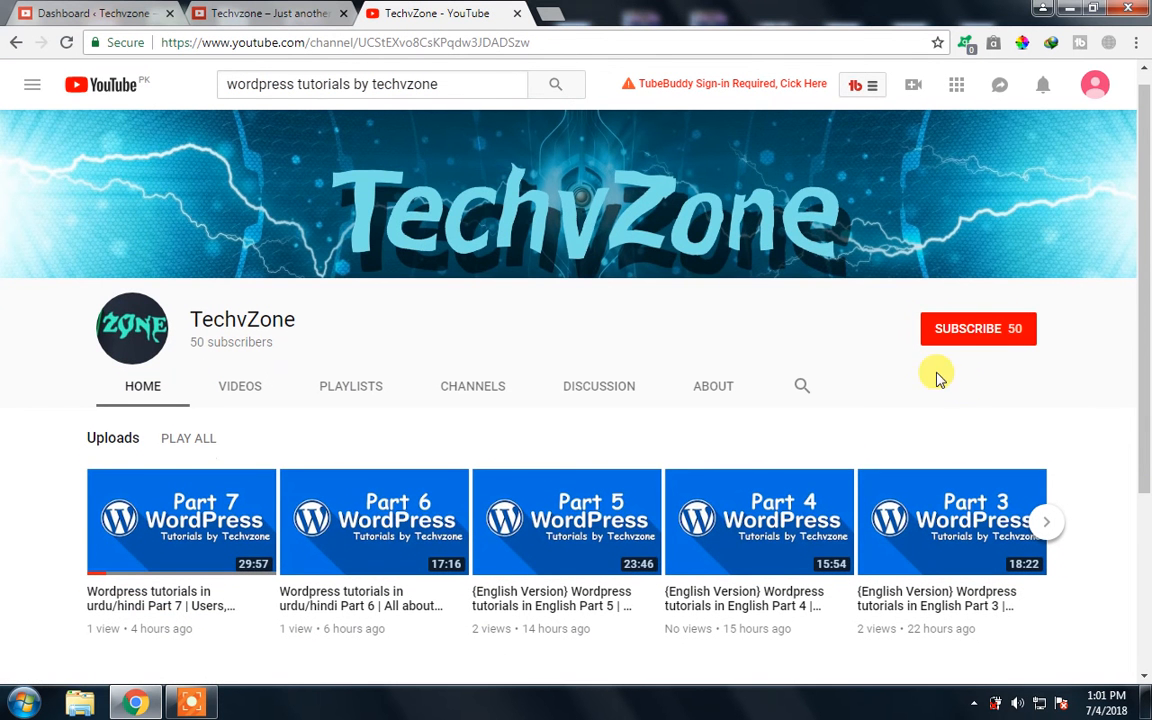
click(995, 338)
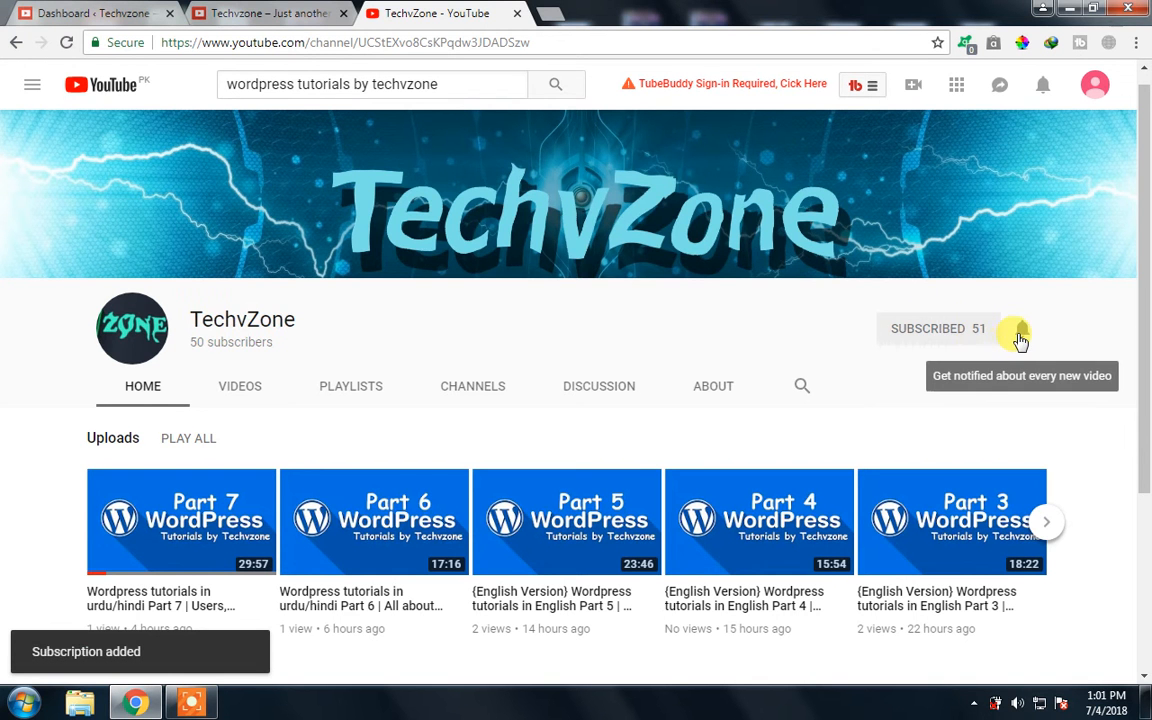
Return to the WordPress dashboard and open the page for adding new plugins
click(235, 14)
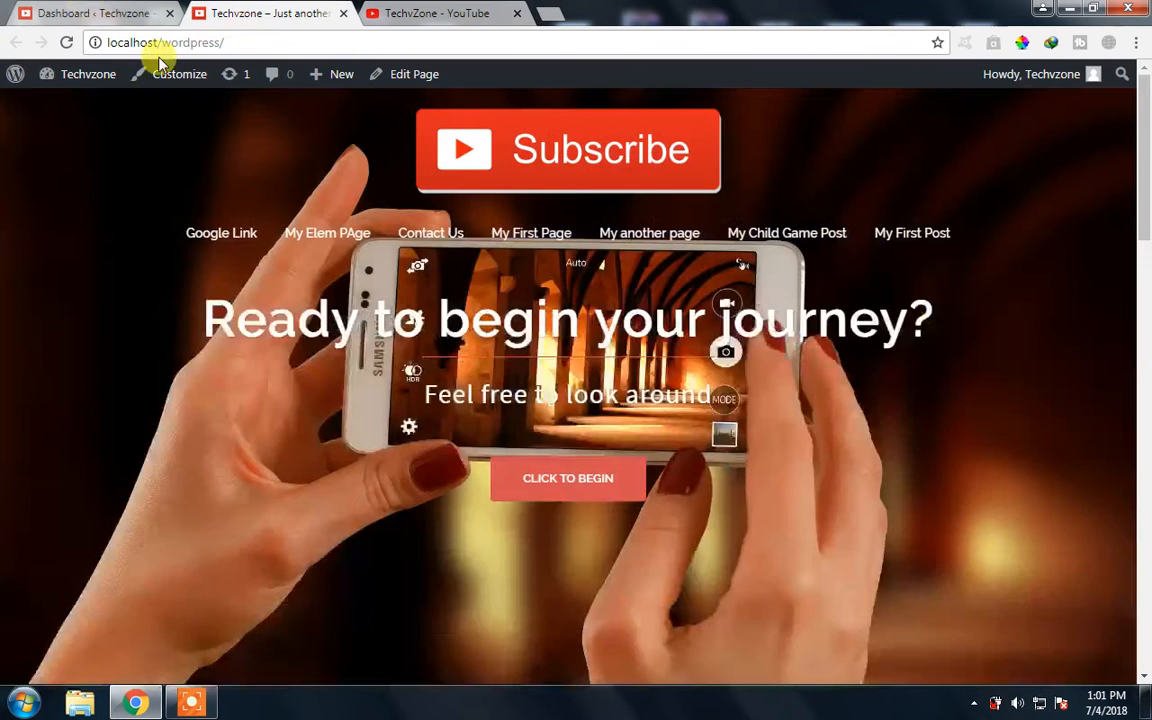
click(122, 14)
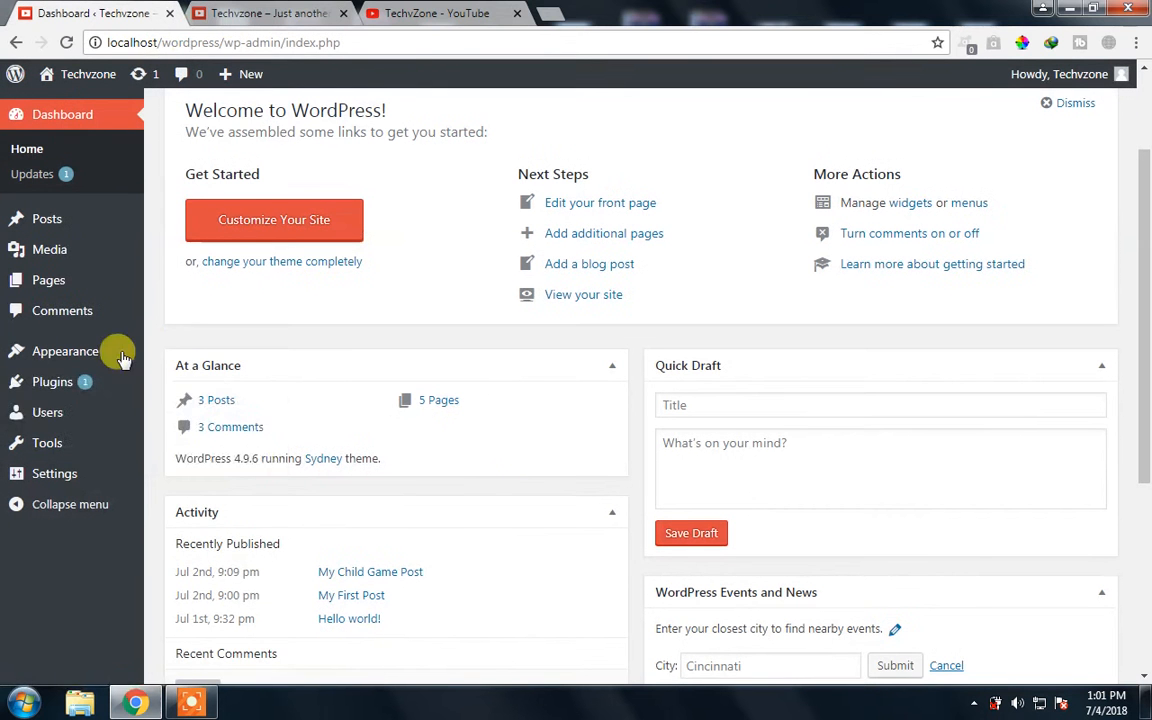
mouse_move(62, 398)
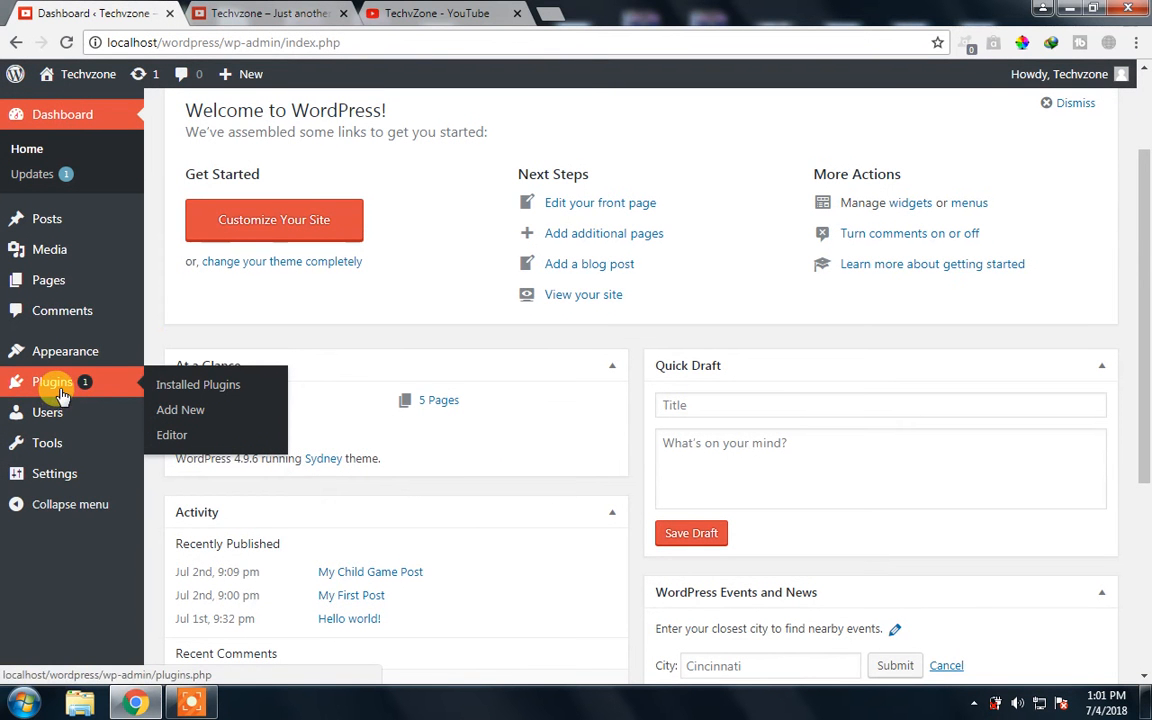
click(62, 394)
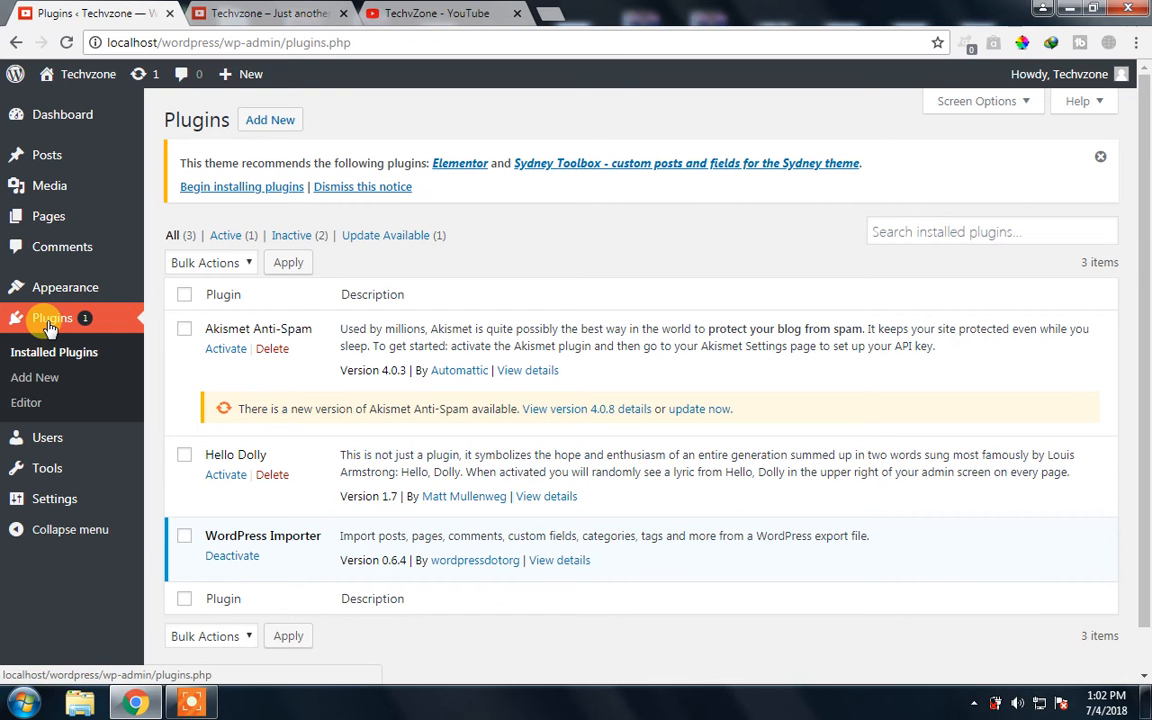
click(36, 375)
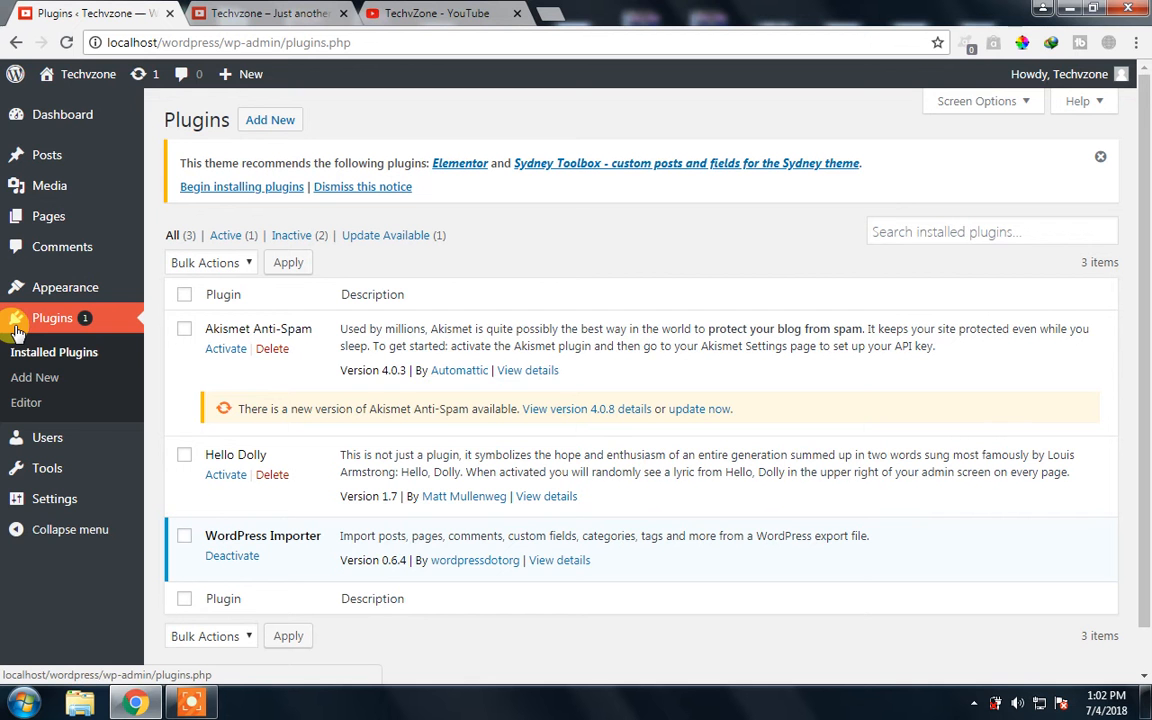
click(24, 384)
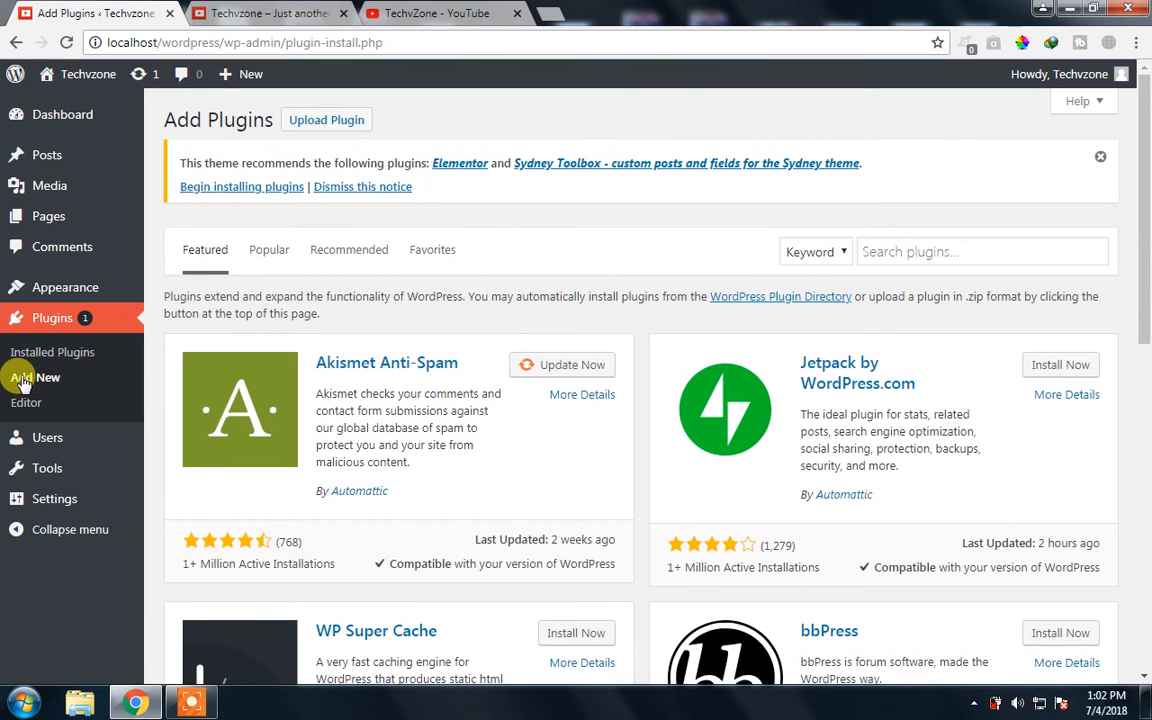
Look through the featured plugins and show the popular plugins instead
mouse_move(1144, 275)
mouse_down()
mouse_move(1144, 560)
mouse_move(1147, 325)
mouse_move(1131, 226)
mouse_move(900, 180)
mouse_up()
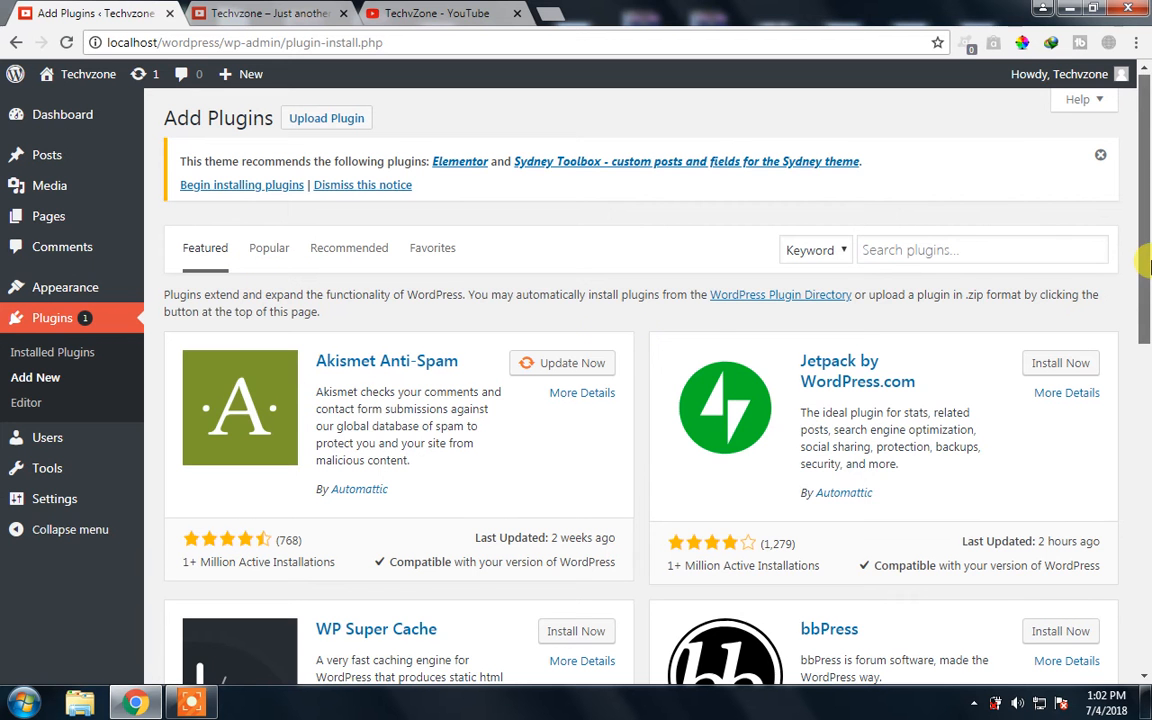
drag(1141, 258, 1141, 299)
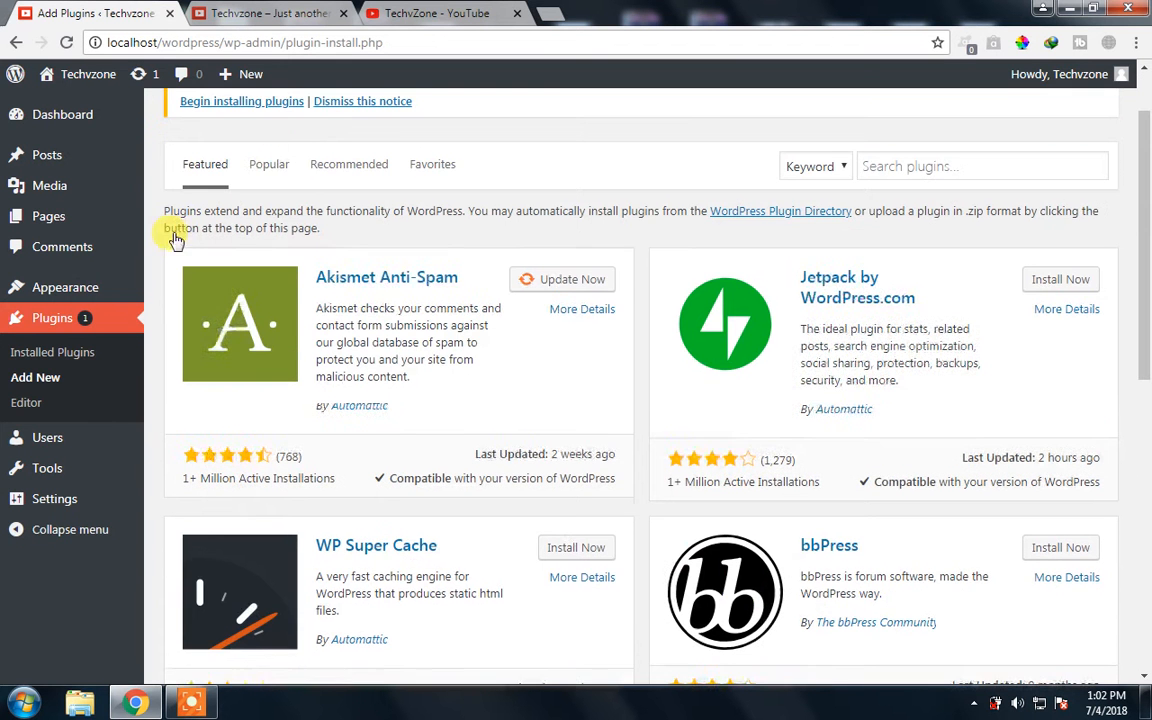
click(279, 170)
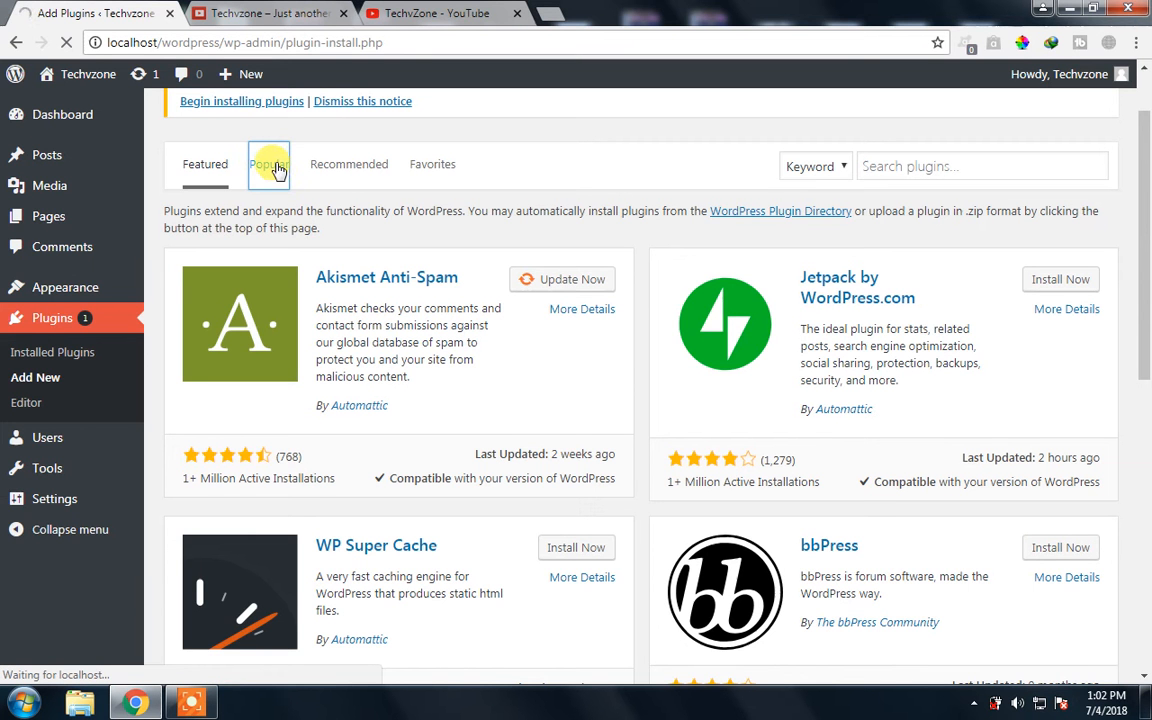
click(272, 166)
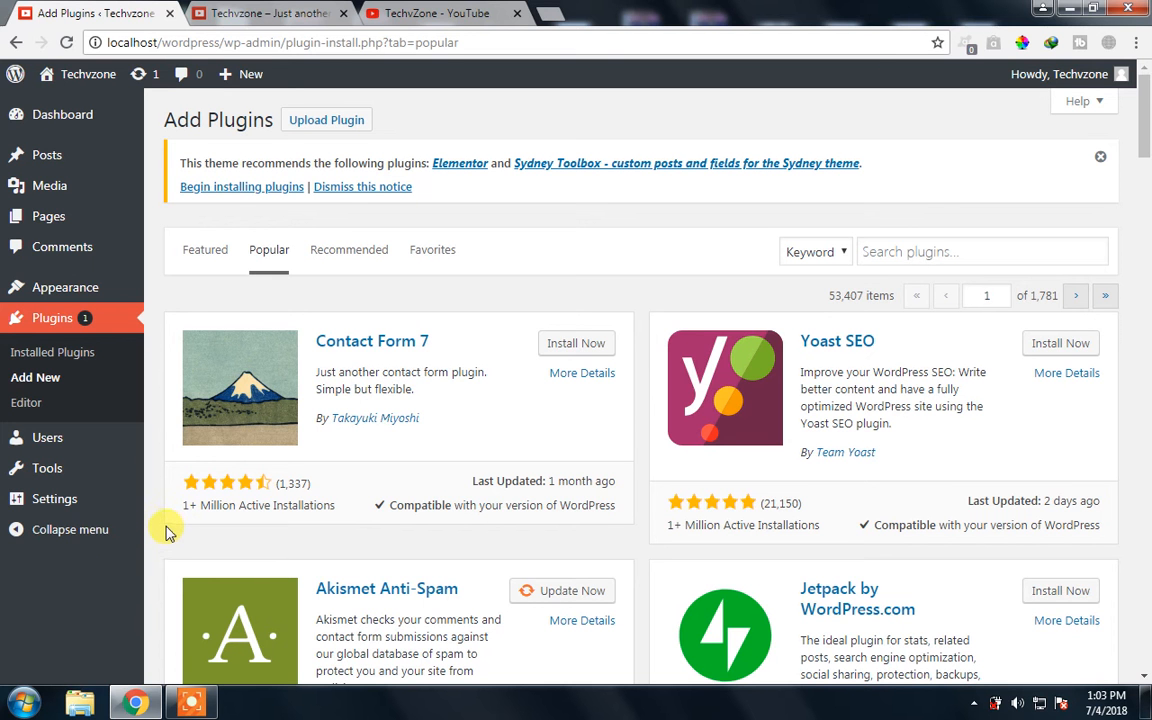
Open the live site's Contact Us page and examine the Contact Form 7 shortcode in its content
click(262, 13)
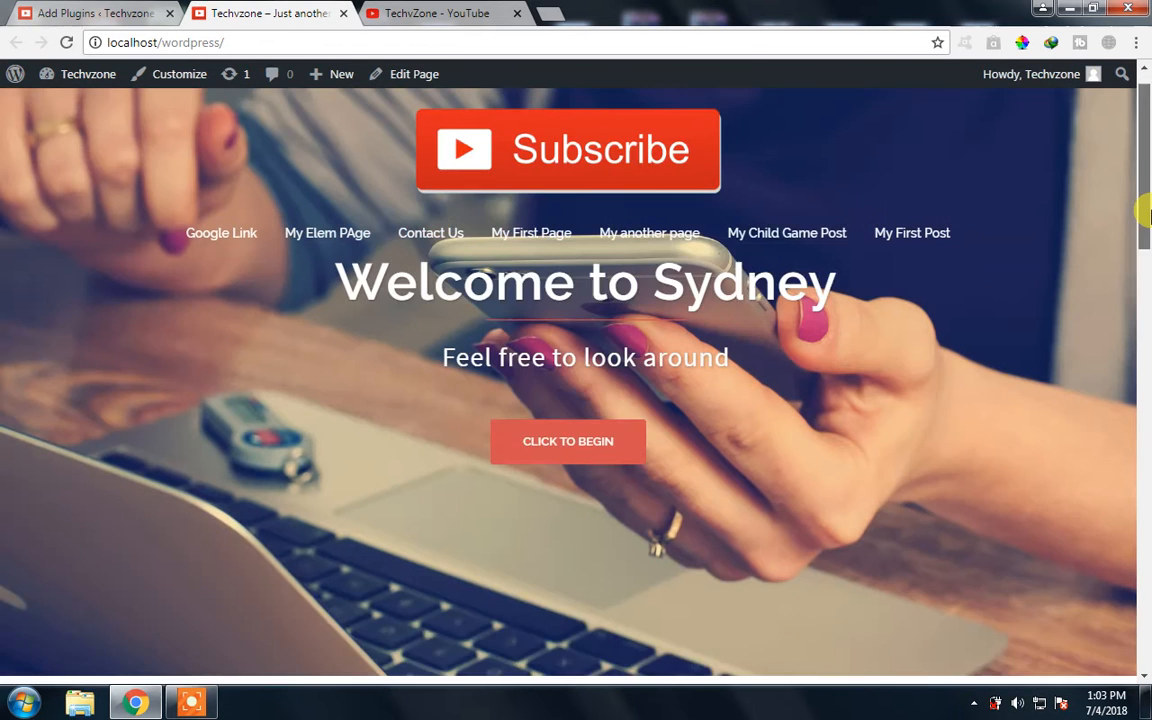
scroll(180, 309, down, 1)
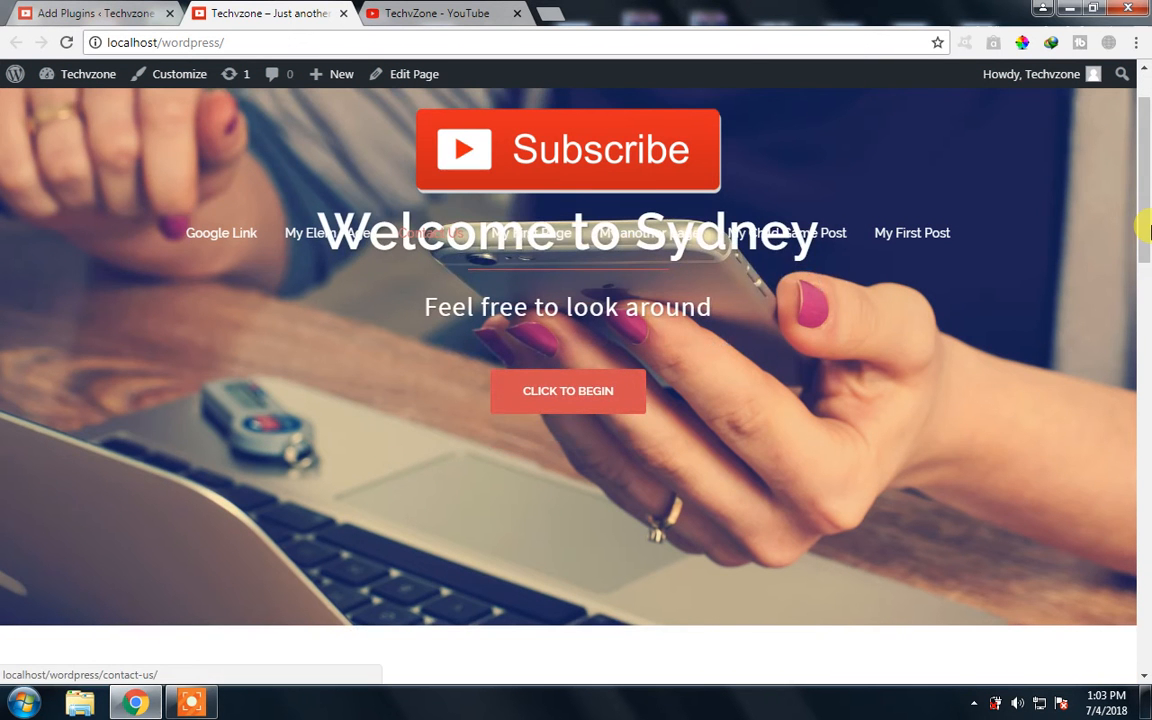
scroll(330, 240, down, 2)
click(445, 219)
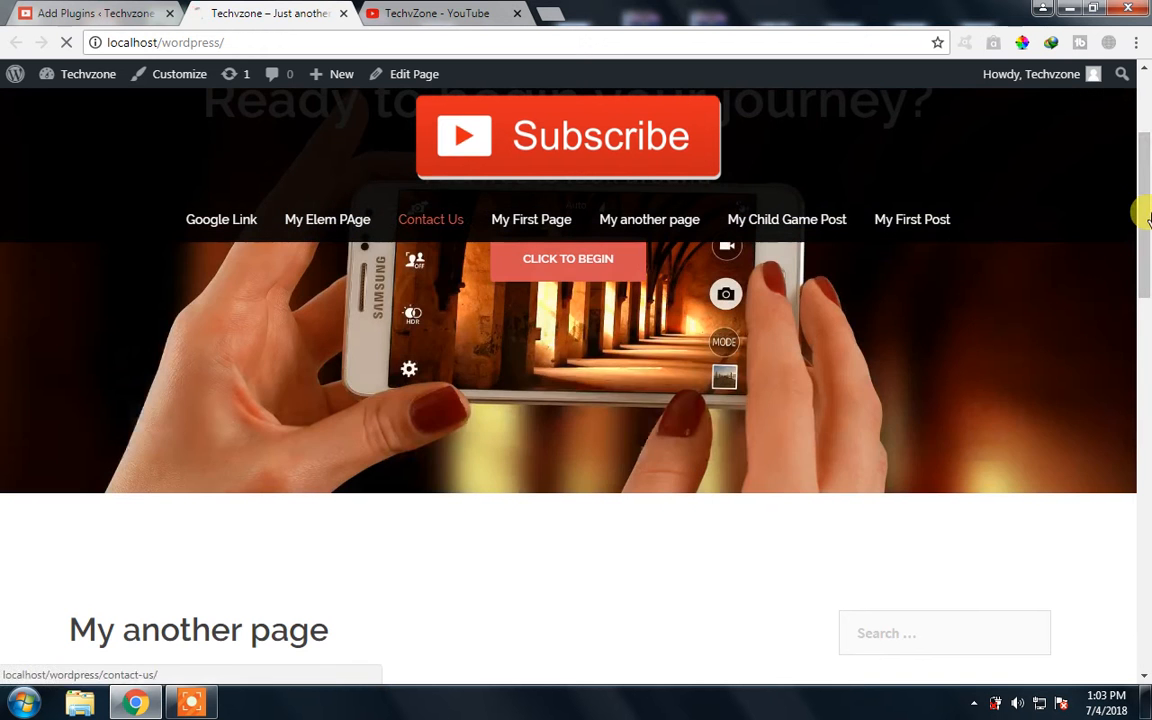
scroll(1145, 232, down, 2)
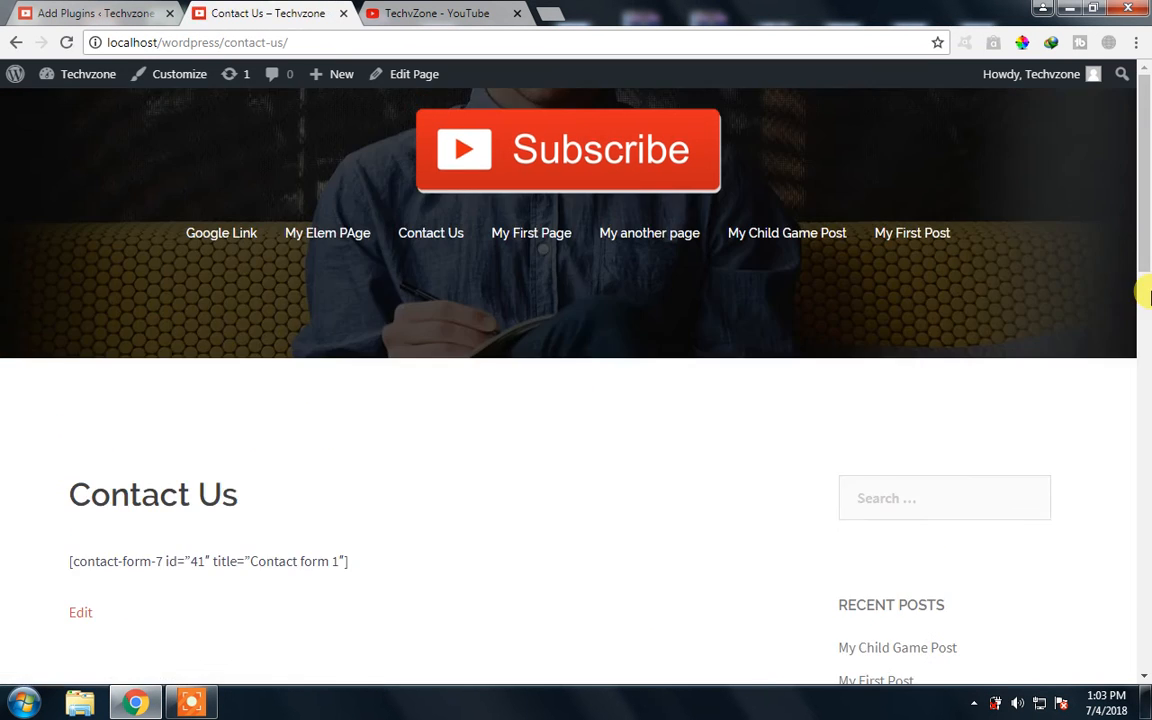
scroll(1142, 268, down, 1)
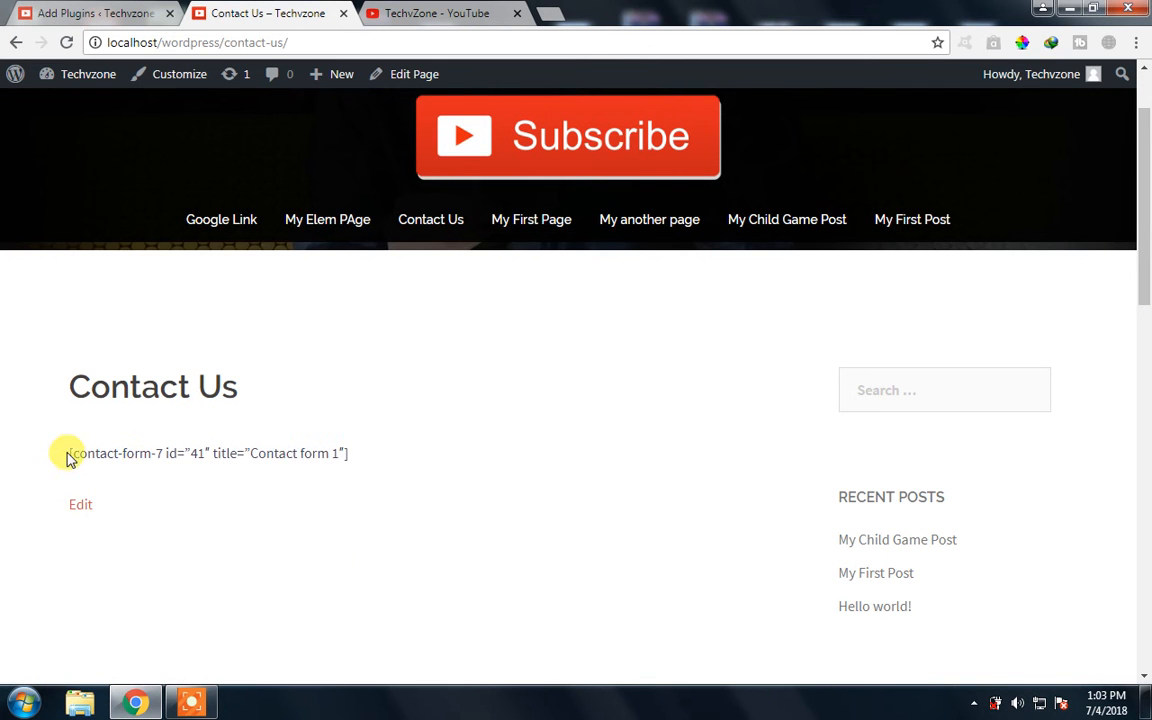
drag(348, 453, 107, 447)
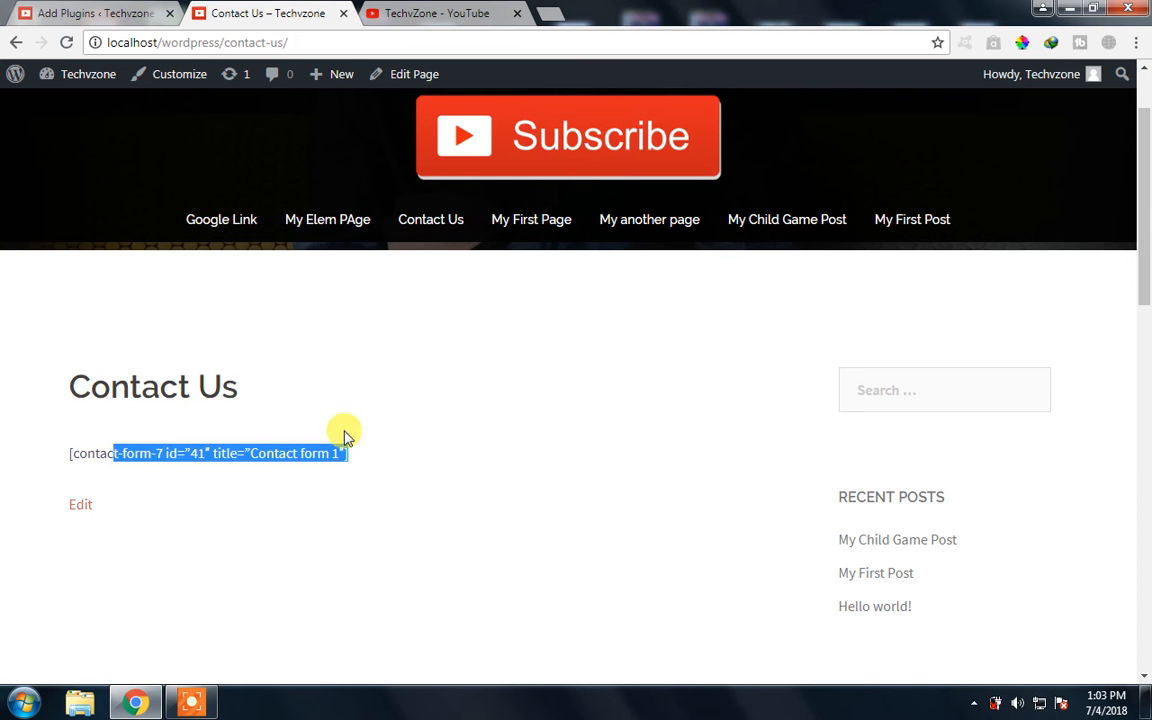
drag(350, 453, 139, 453)
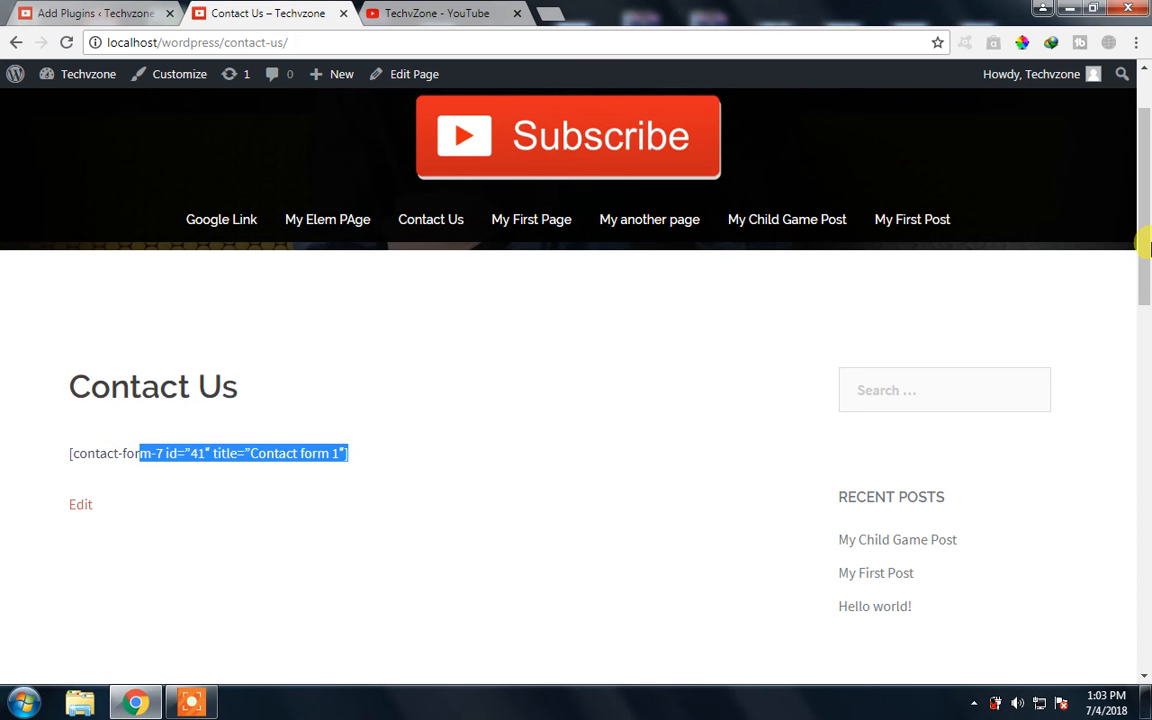
click(209, 479)
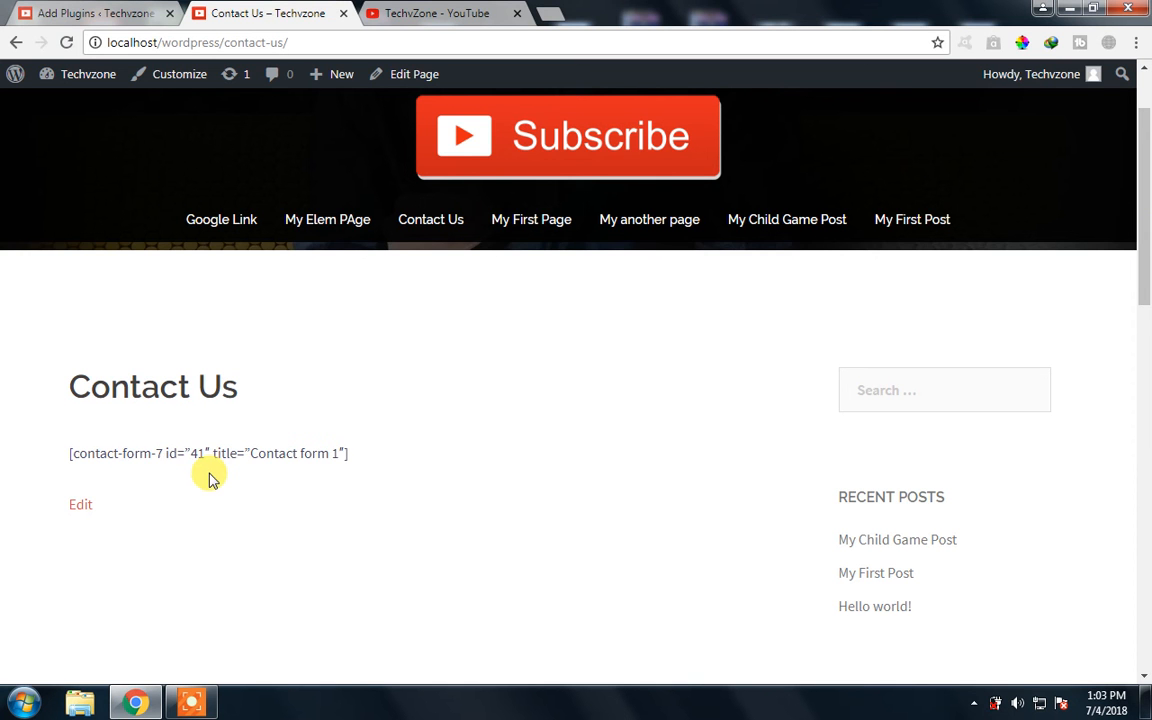
Install the Contact Form 7 plugin from the popular plugins in the WordPress admin and activate it
click(98, 13)
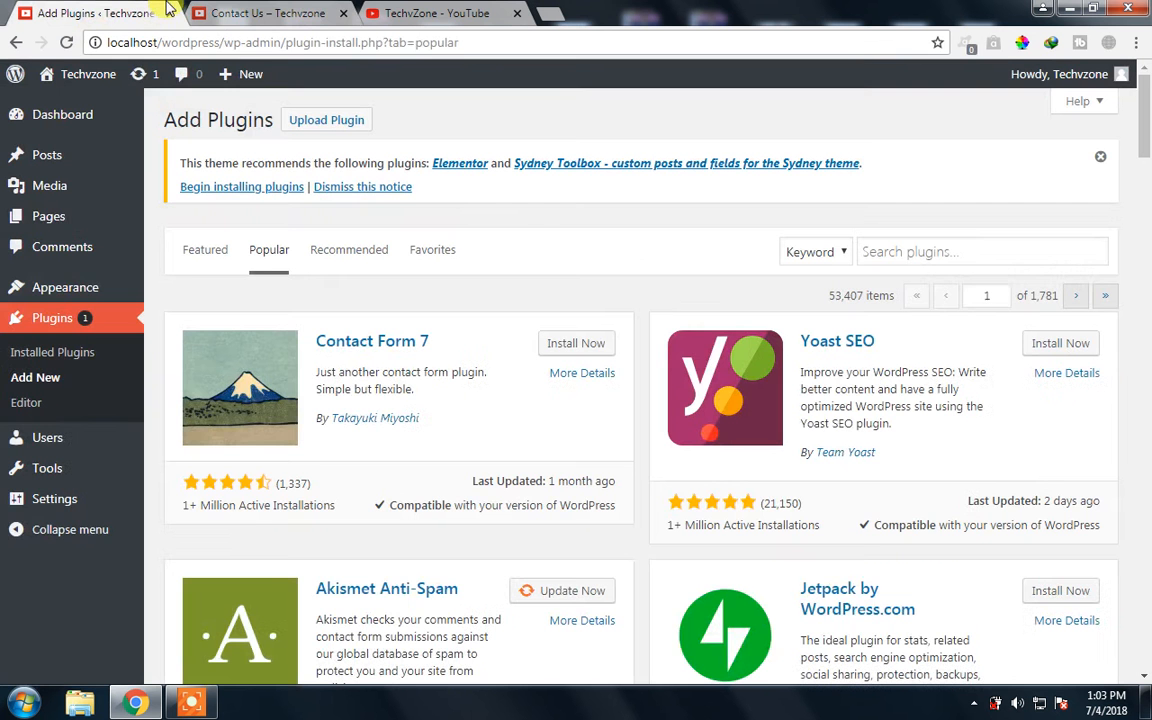
click(235, 13)
click(95, 13)
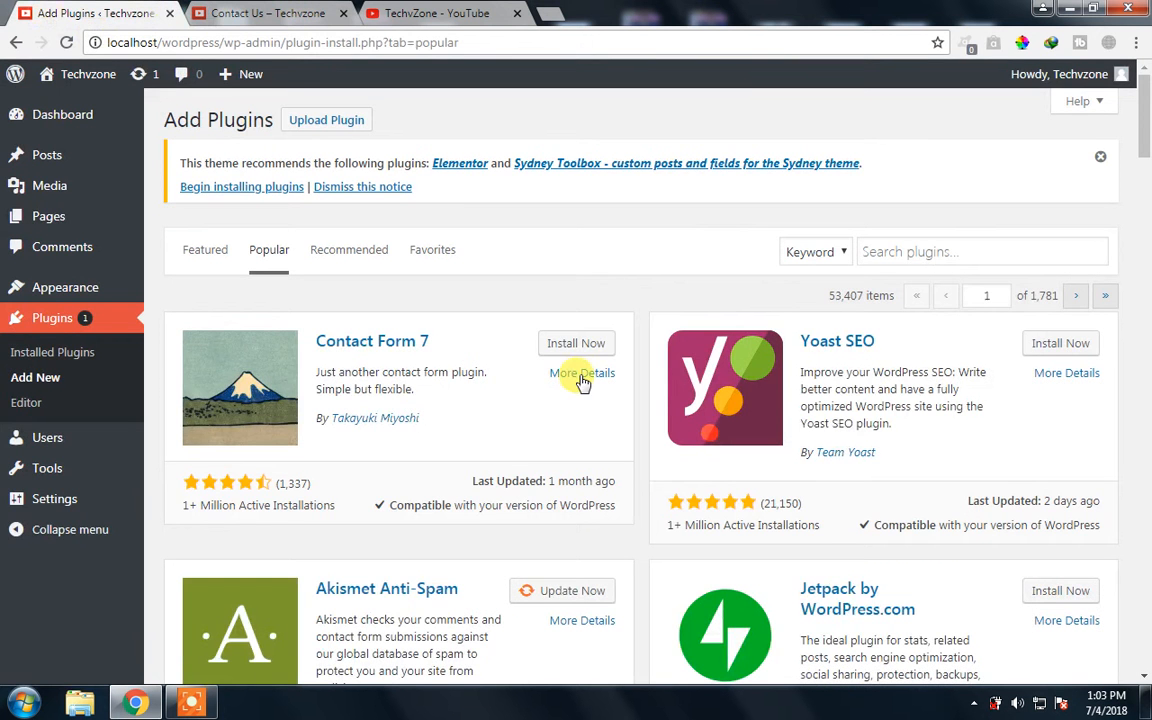
click(563, 347)
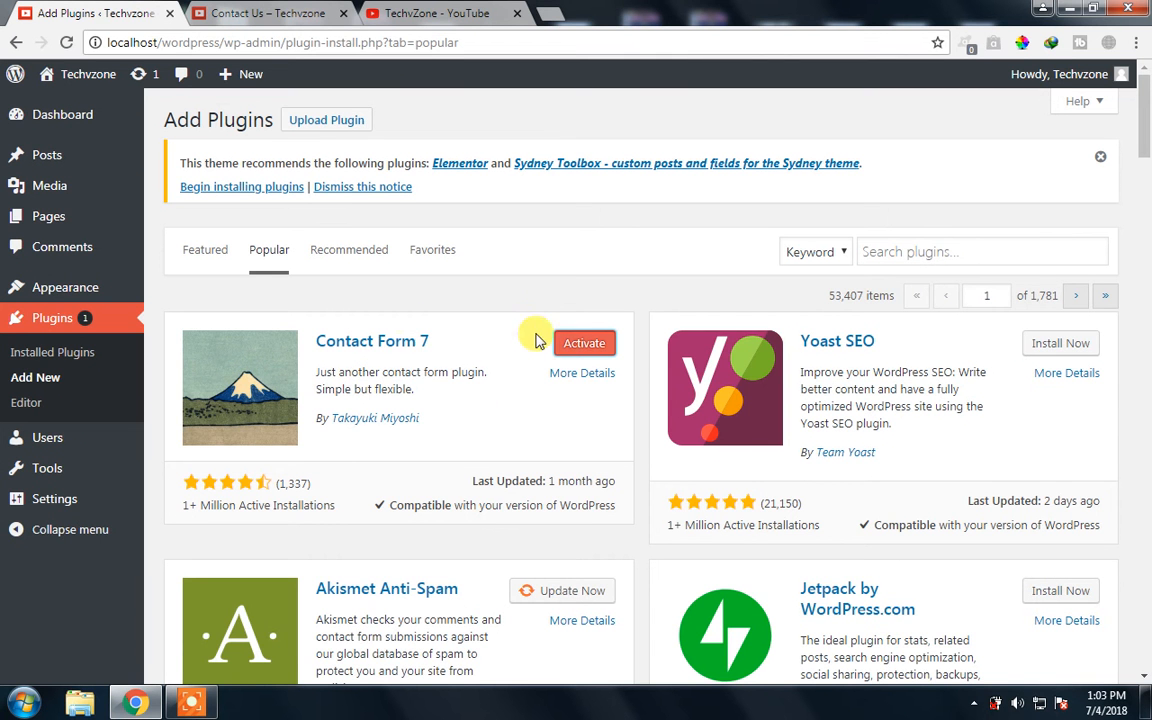
click(584, 348)
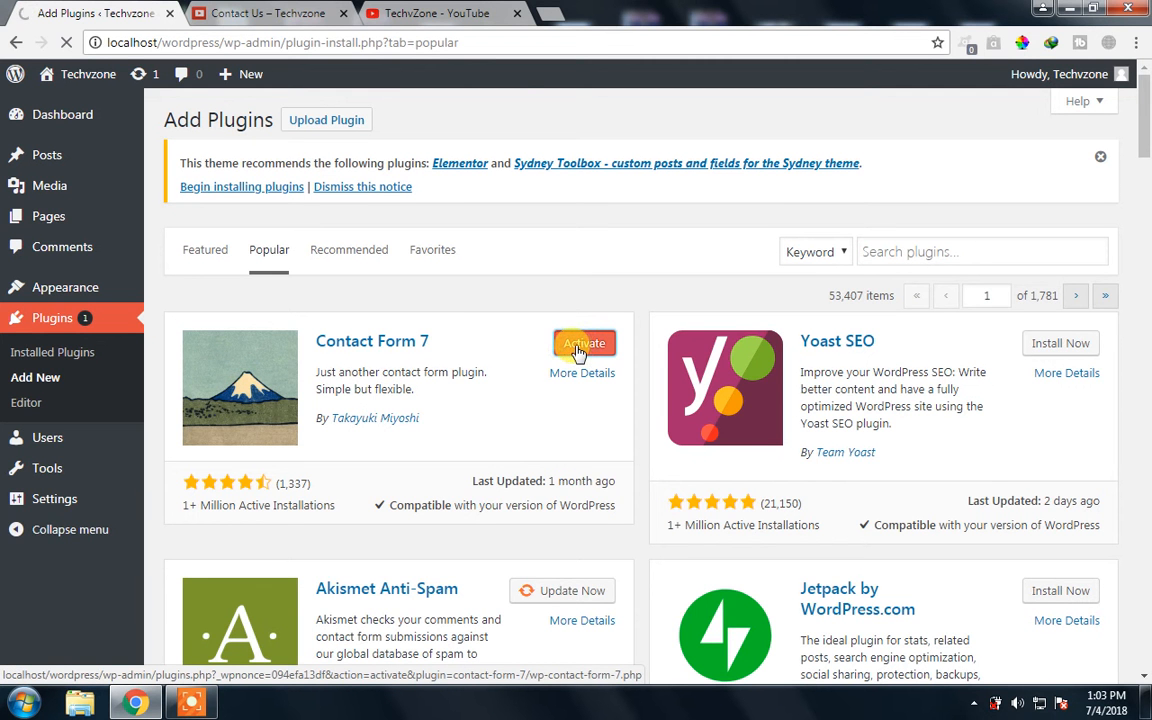
click(578, 350)
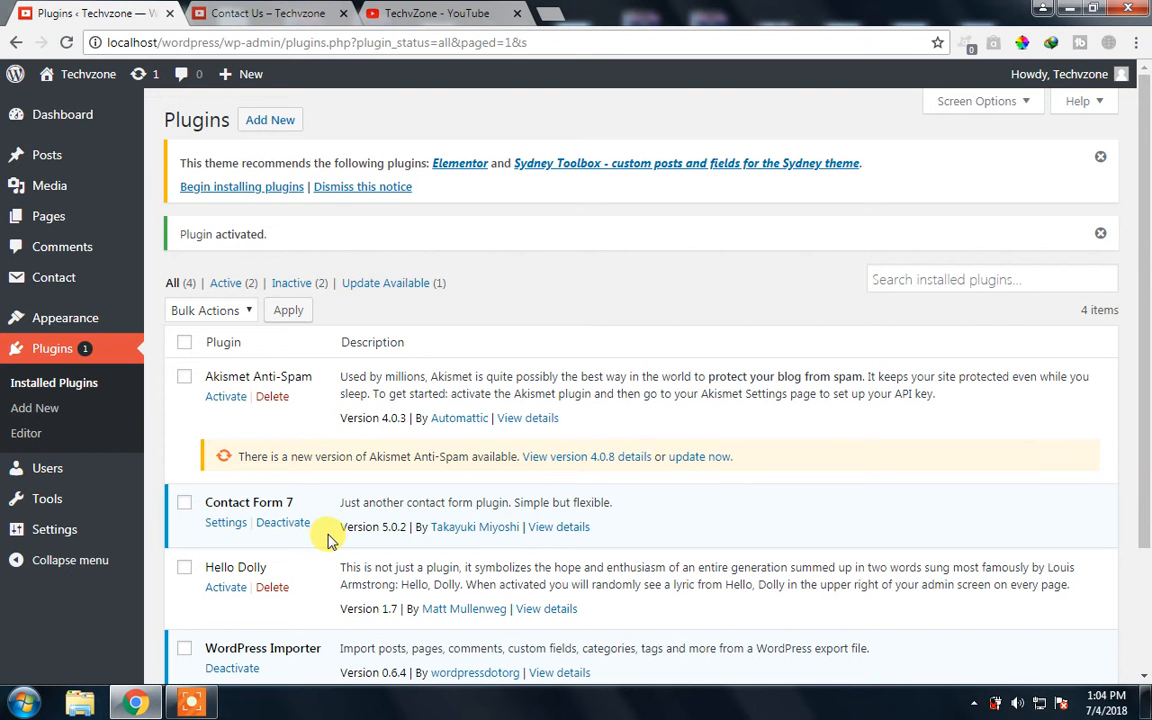
mouse_move(15, 287)
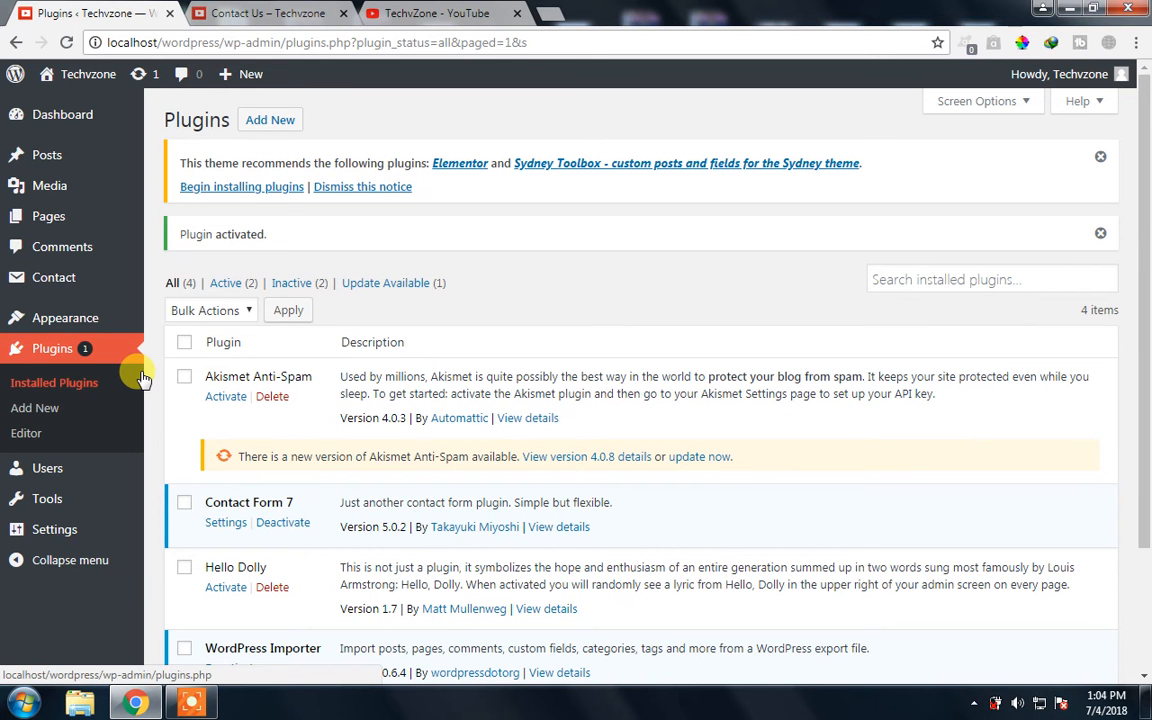
mouse_move(64, 218)
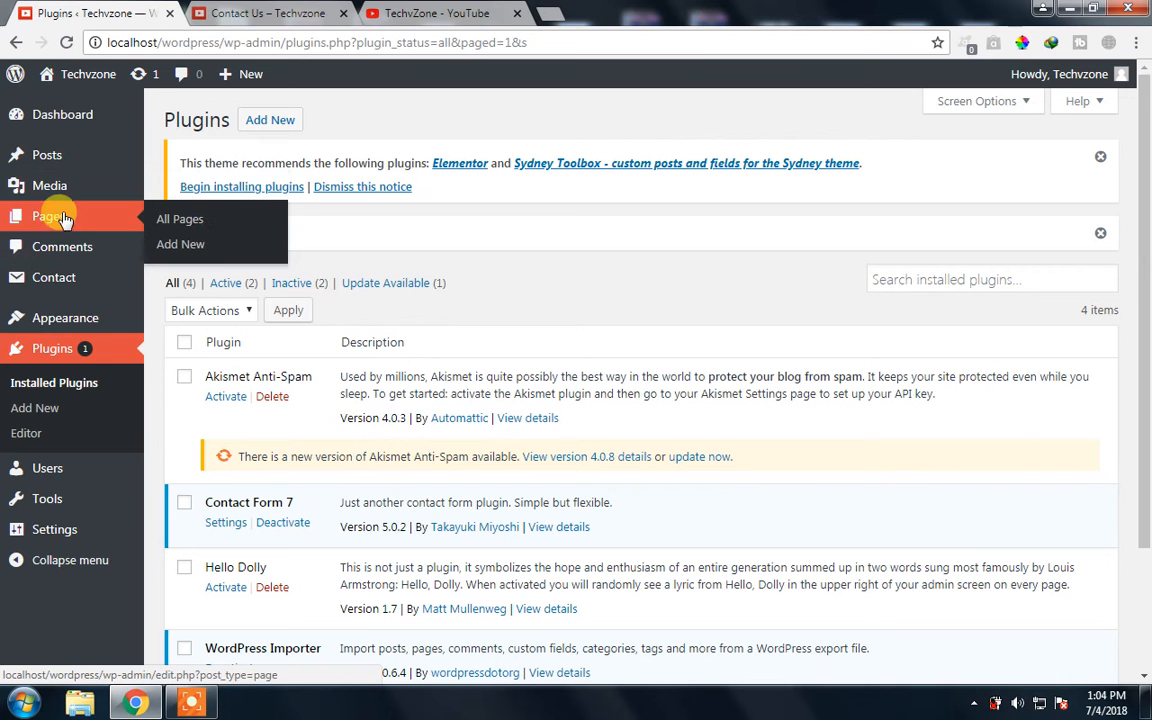
Open the contact forms list and copy the shortcode of Contact form 1
mouse_move(46, 155)
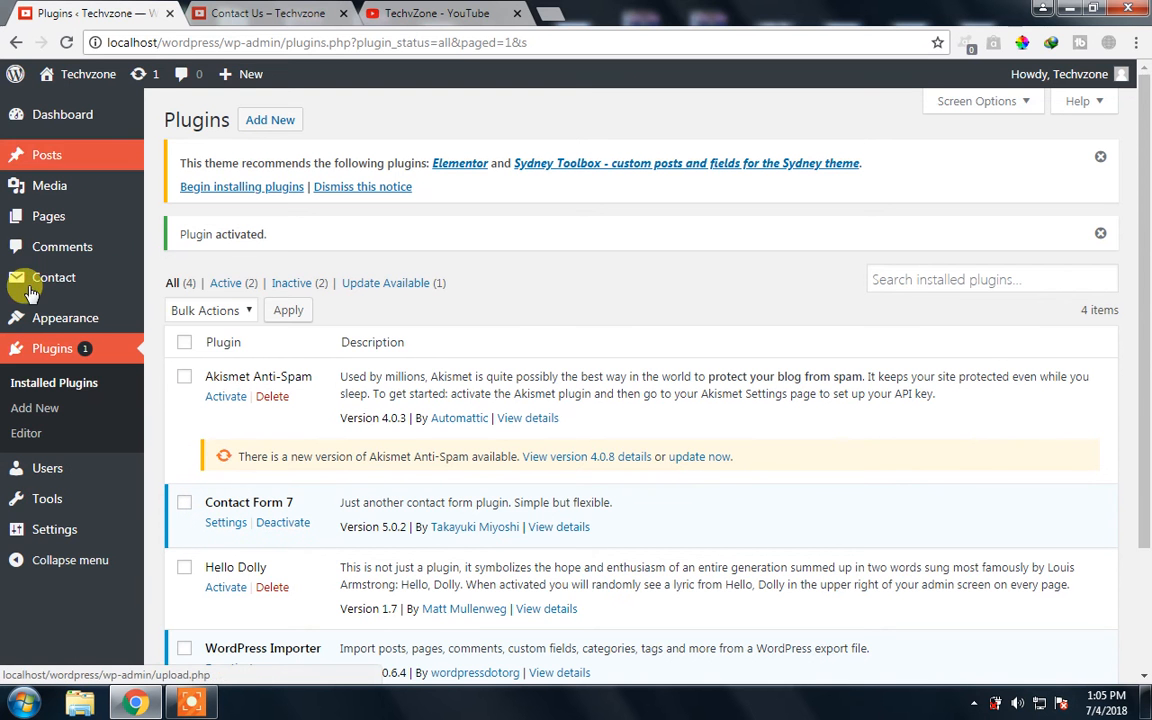
mouse_move(28, 282)
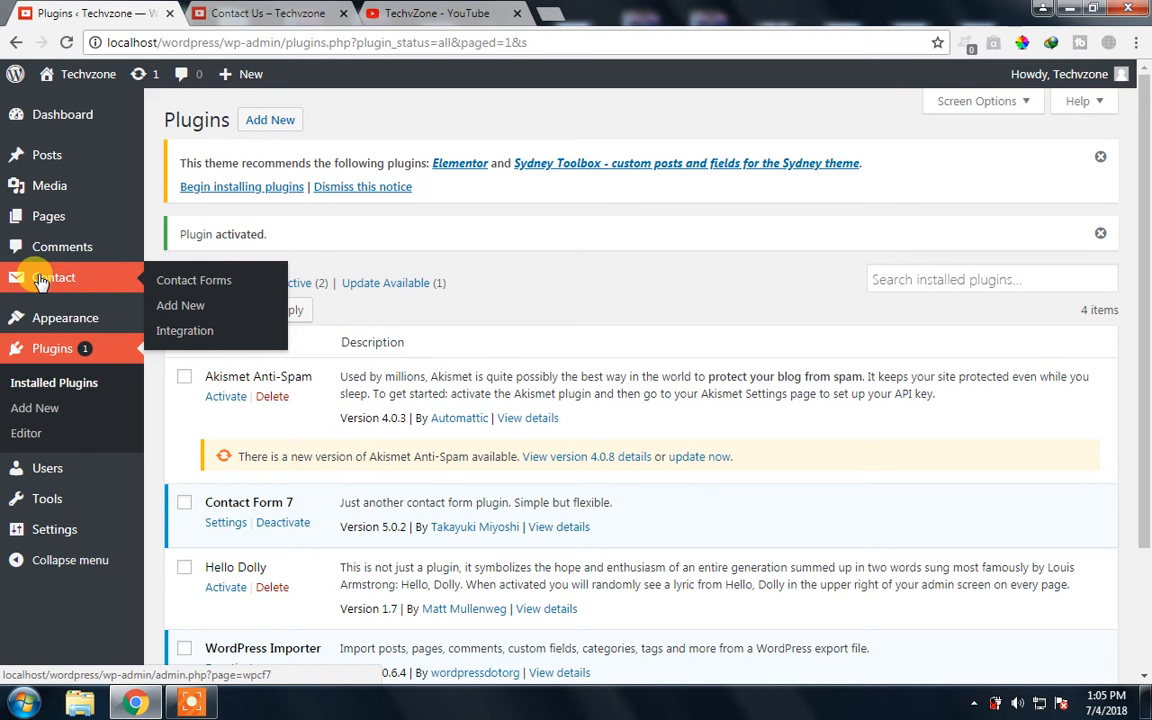
click(39, 280)
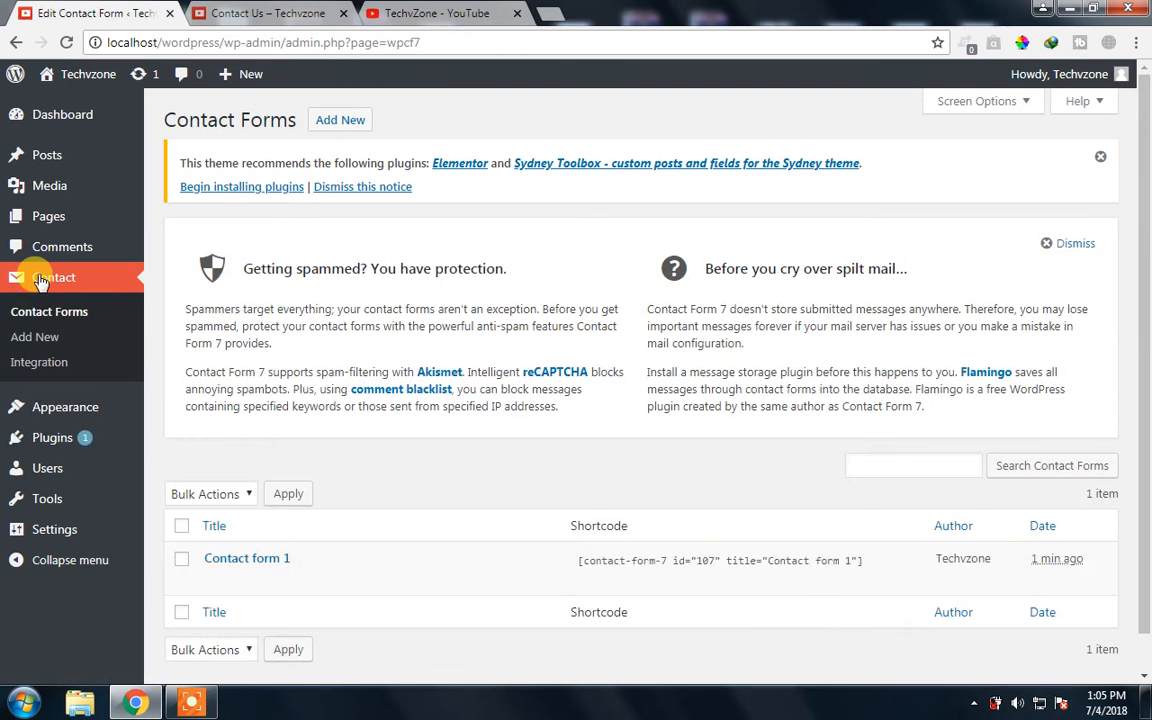
click(585, 561)
key(ctrl+c)
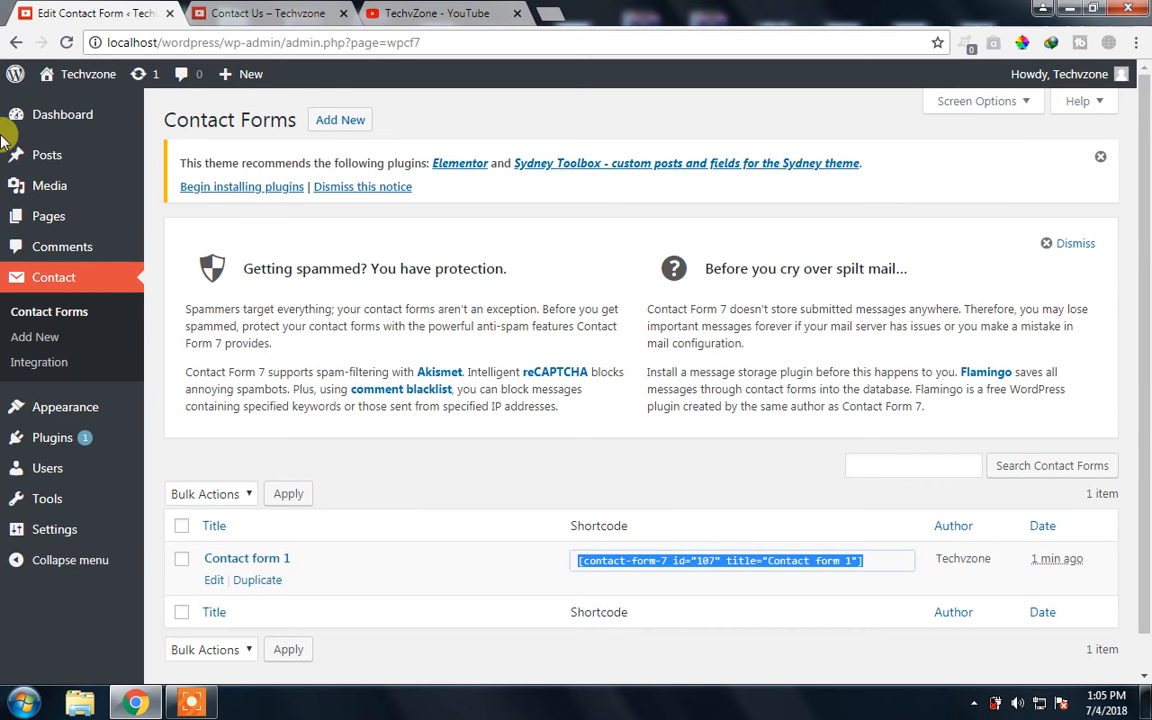
Move the existing Contact Us page to the trash from the list of pages
click(40, 225)
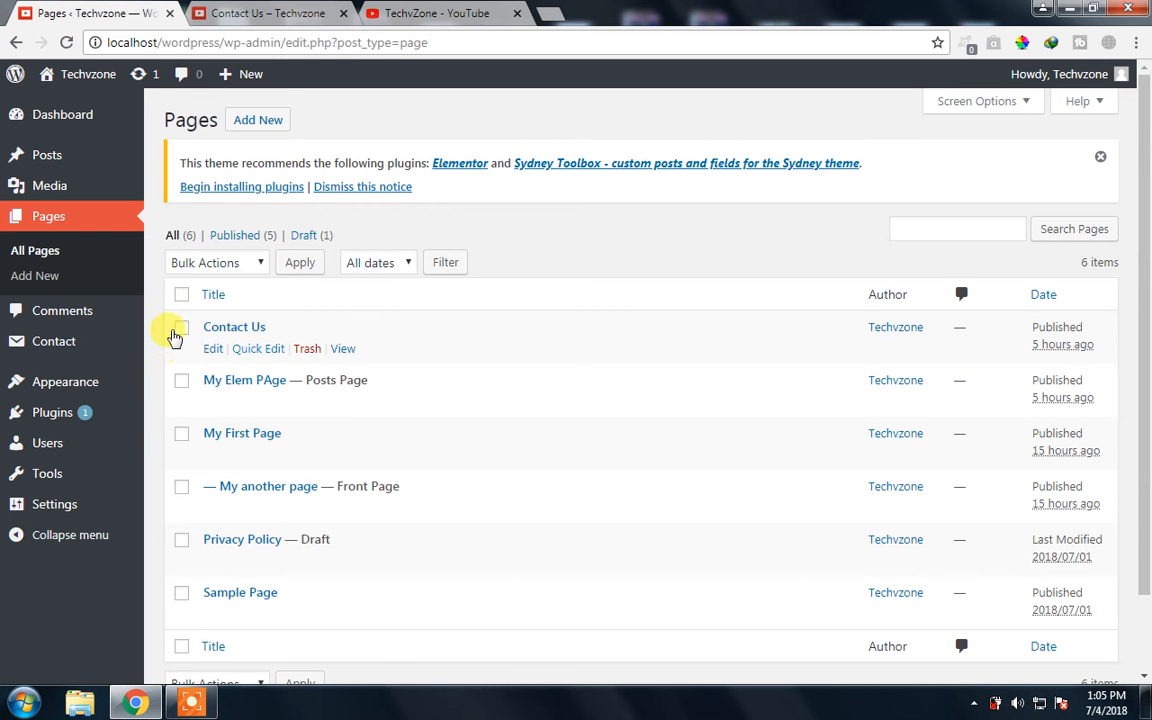
click(181, 328)
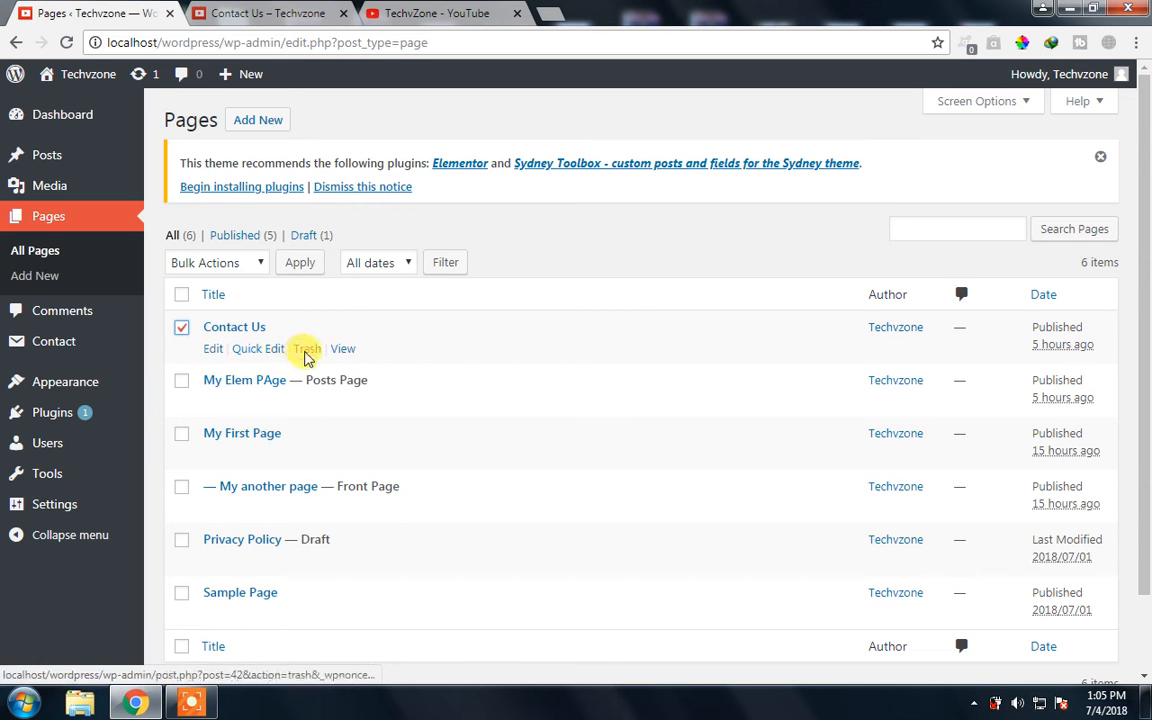
click(305, 350)
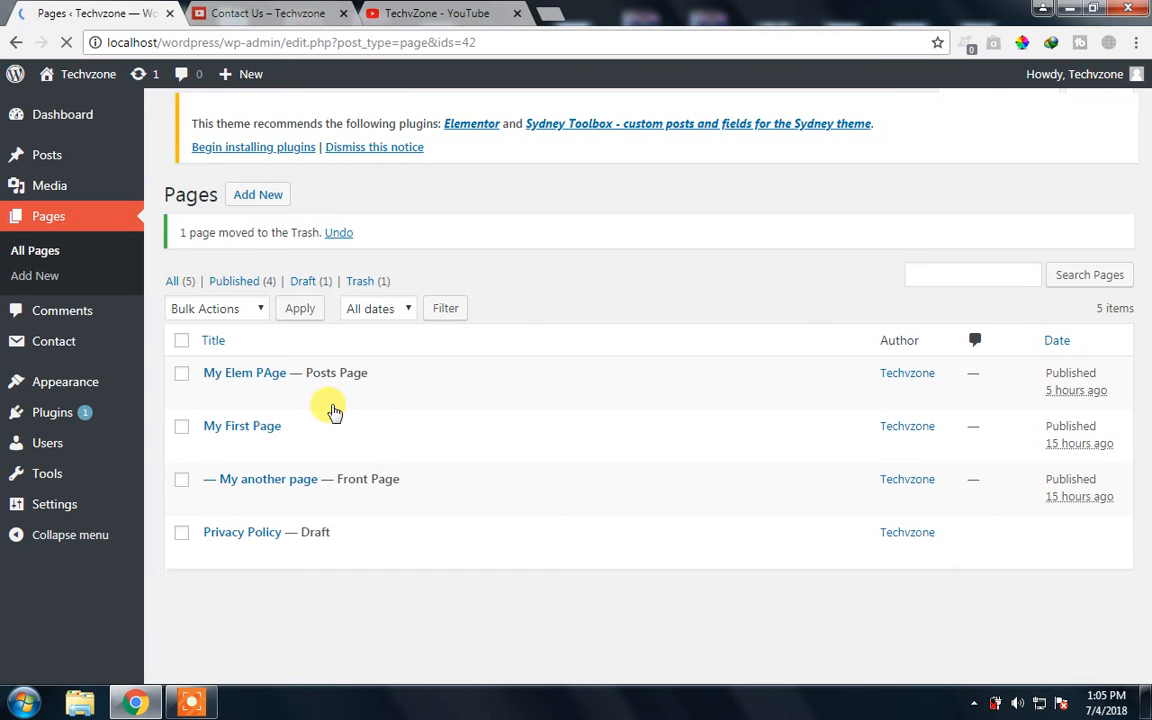
Create and publish a new page titled "Contact Form" with the copied Contact form 1 shortcode as its content
click(247, 130)
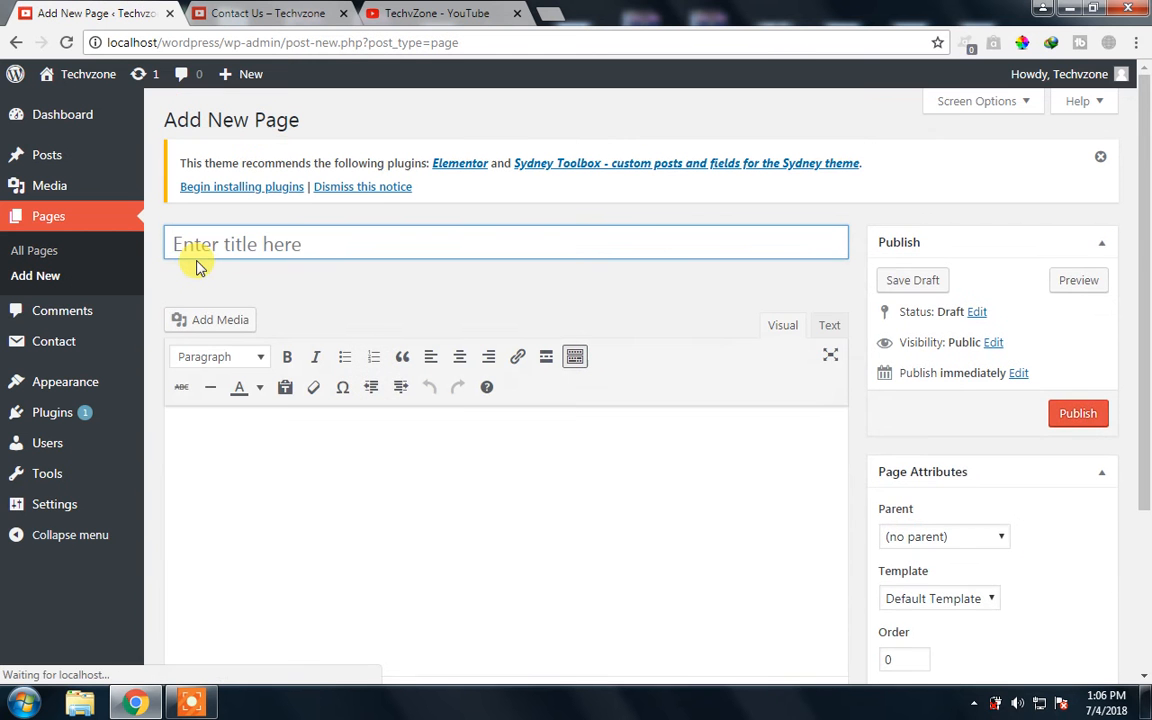
text(Contact For)
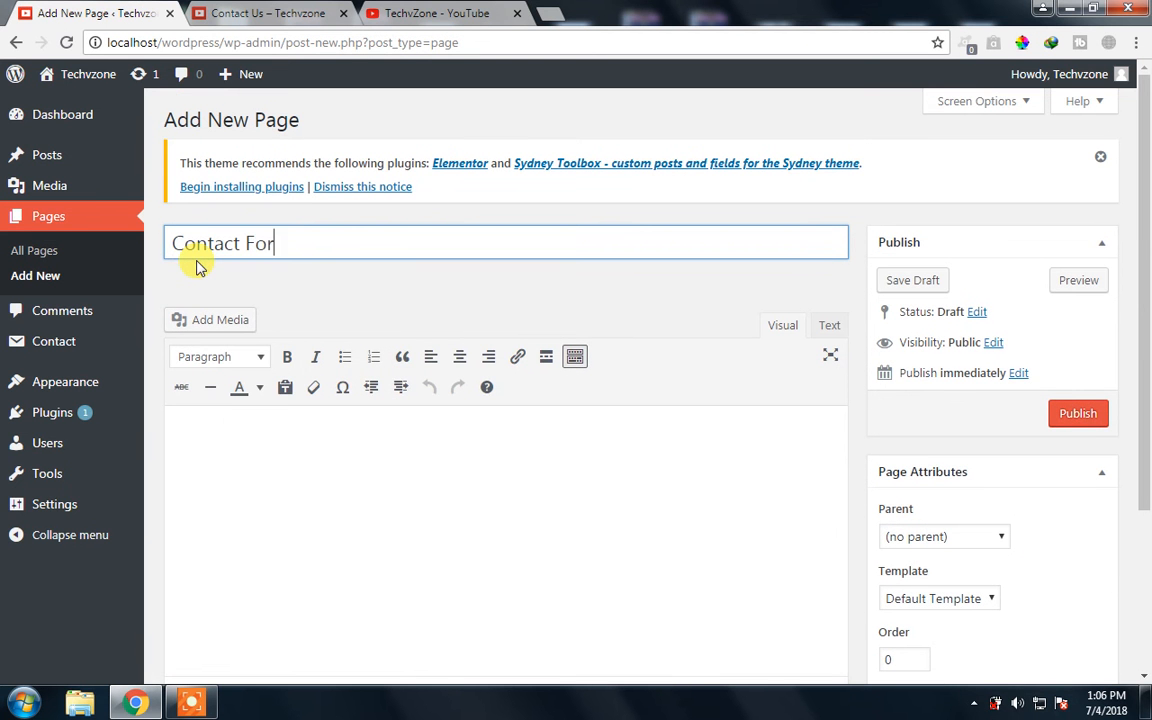
text(m)
key(Tab)
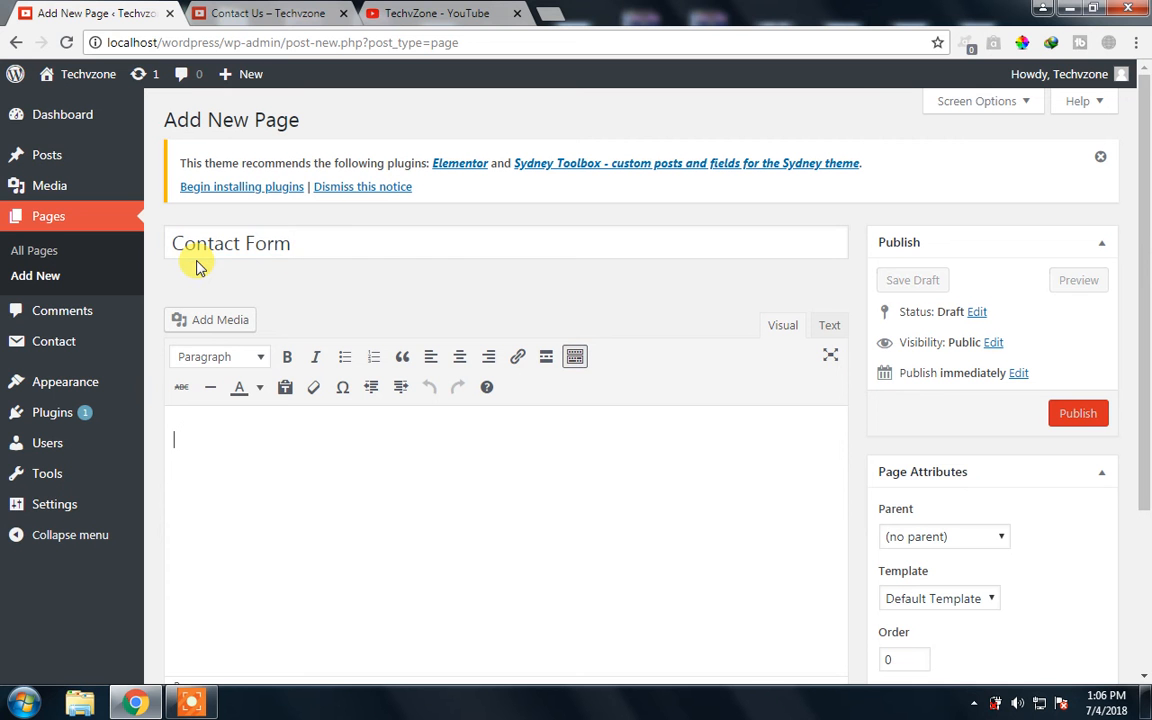
key(ctrl+v)
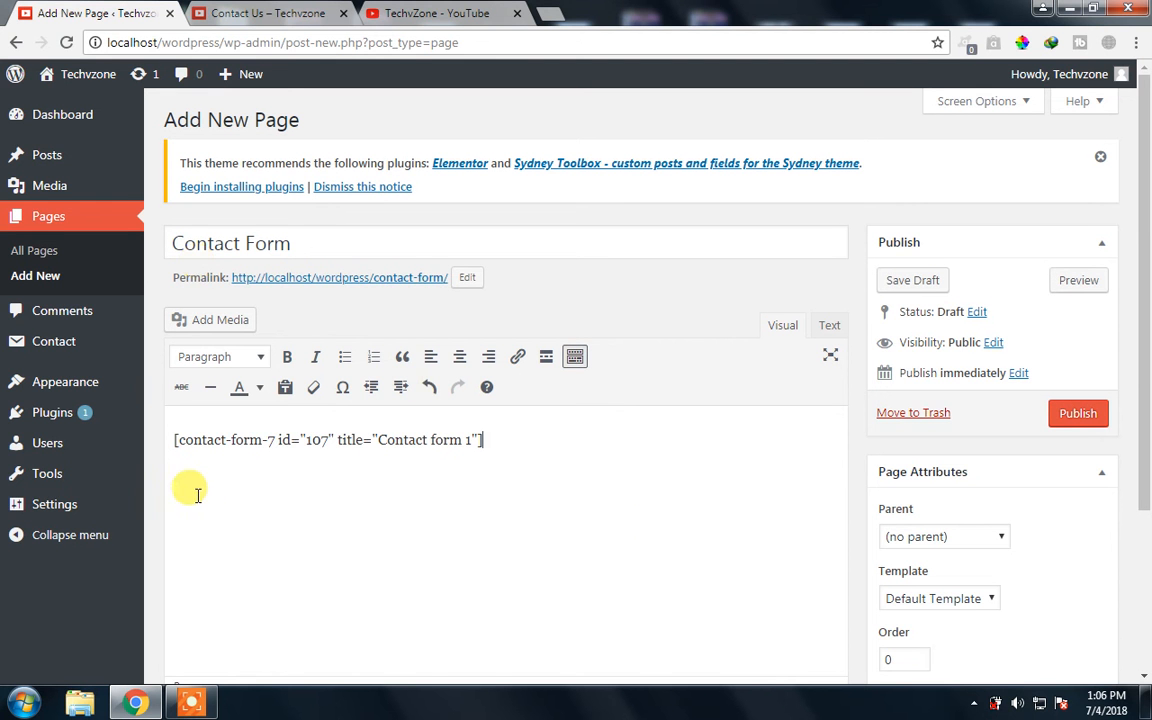
drag(540, 442, 140, 478)
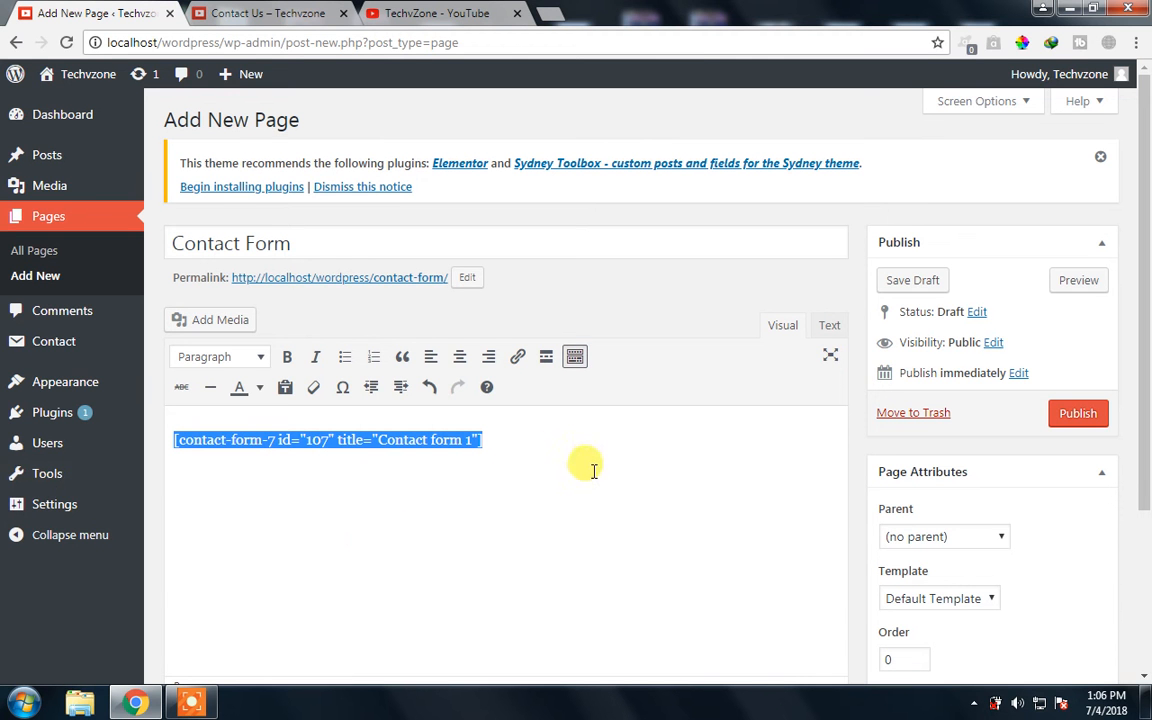
click(1078, 414)
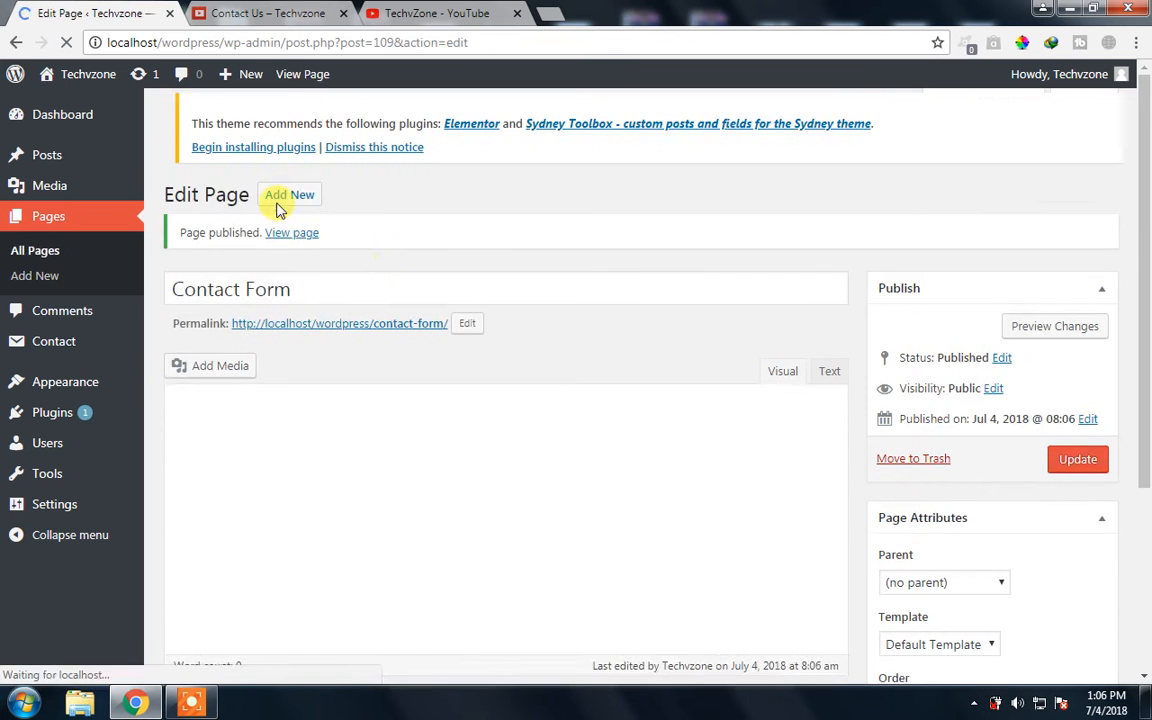
View the published Contact Form page in a new browser tab and examine the form's fields
right_click(298, 234)
key(t)
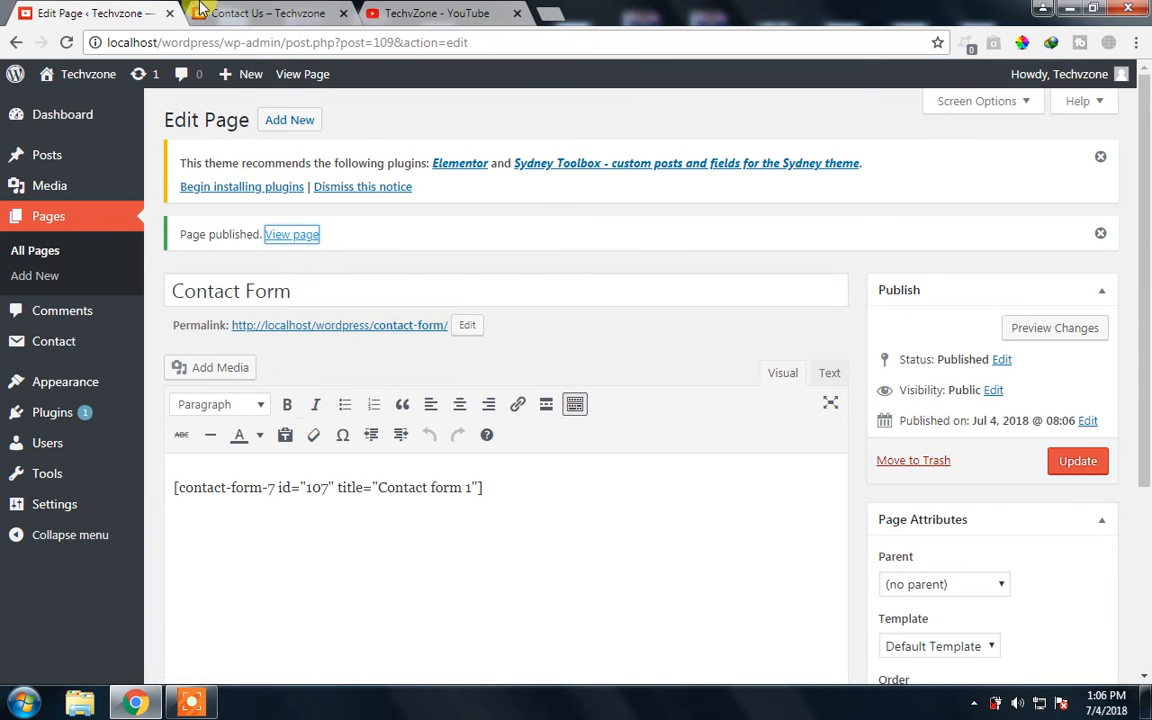
click(226, 12)
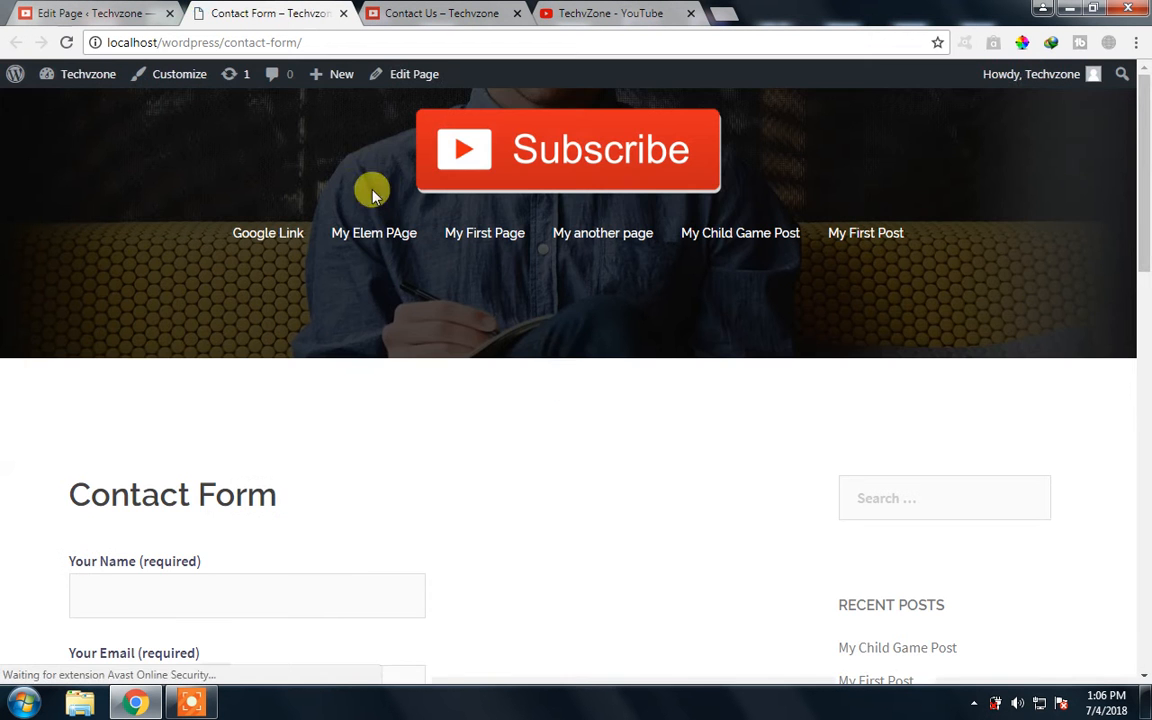
scroll(1143, 280, down, 3)
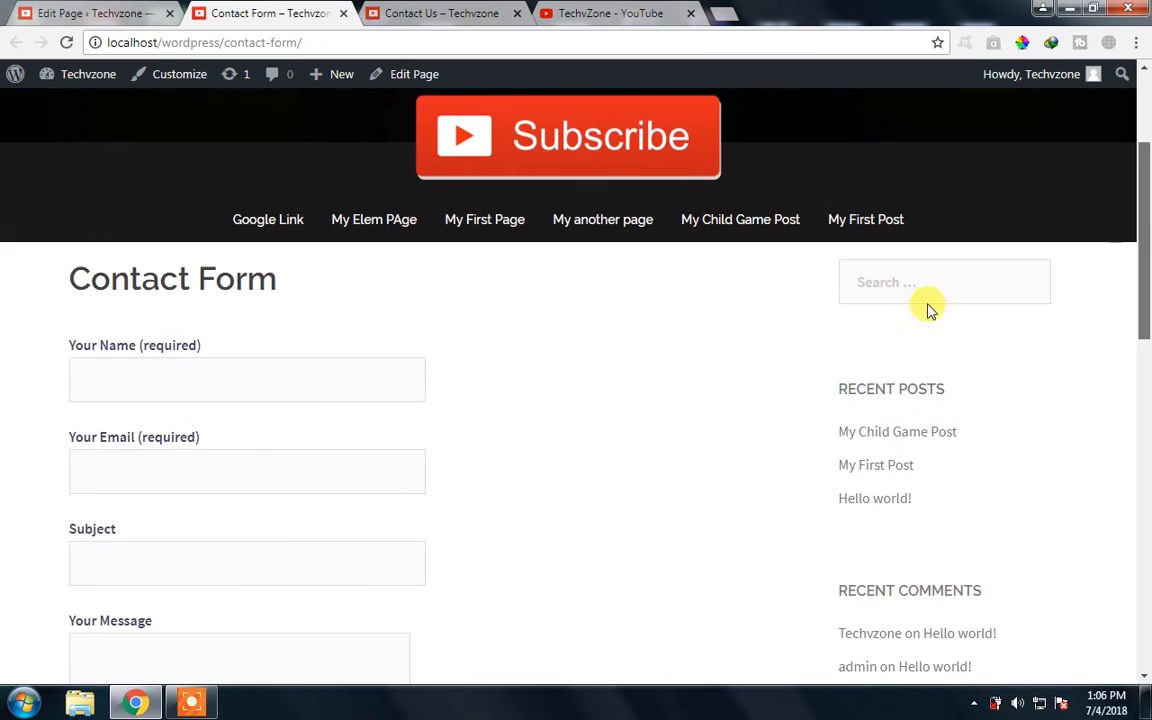
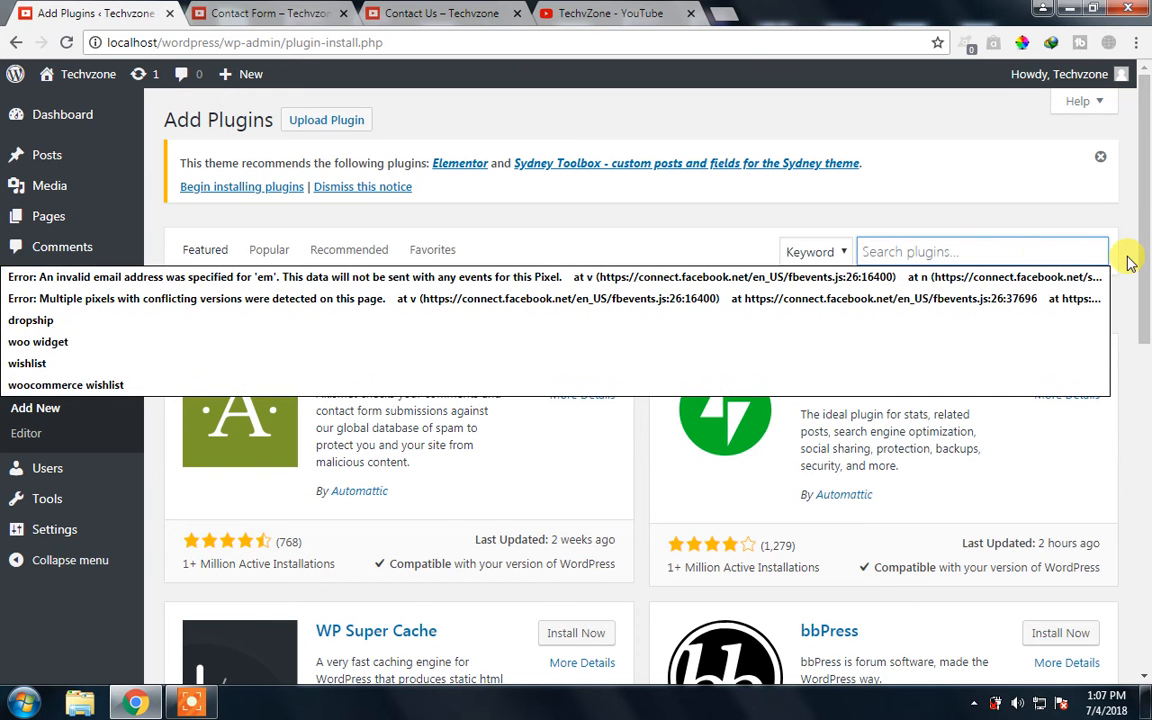
Search the plugin directory for "page builder", and install and activate Elementor Page Builder
text(page)
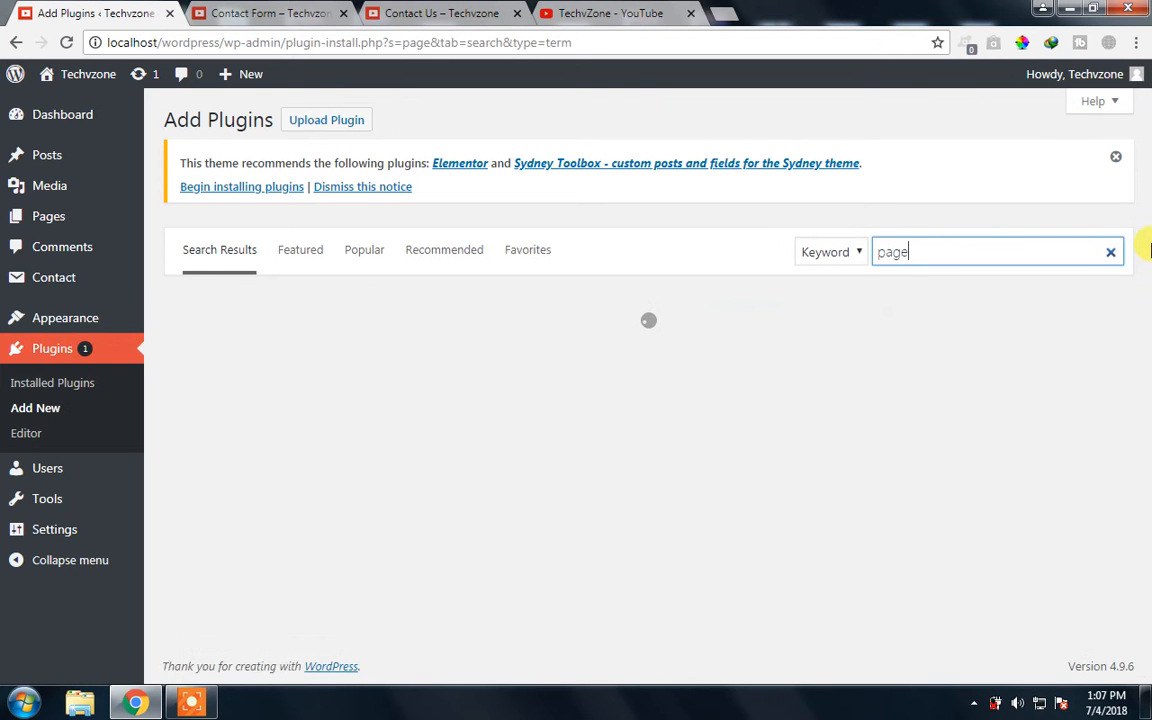
text( builder)
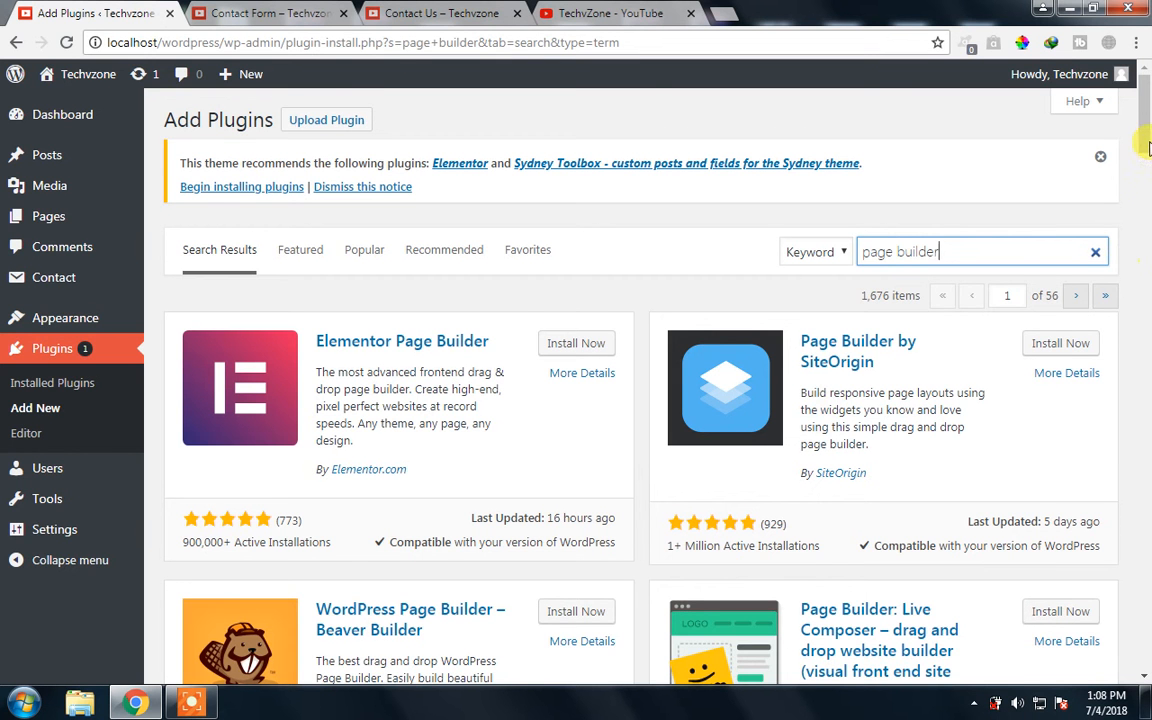
scroll(1143, 140, down, 1)
scroll(1143, 140, down, 1)
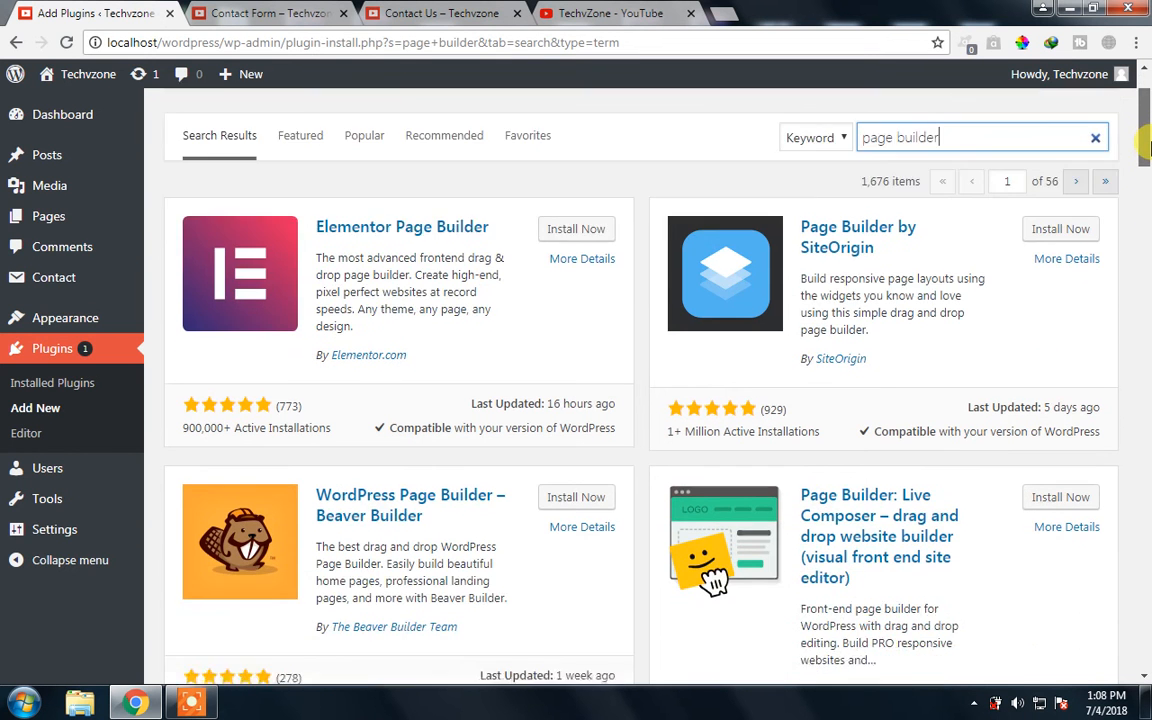
scroll(1143, 148, up, 1)
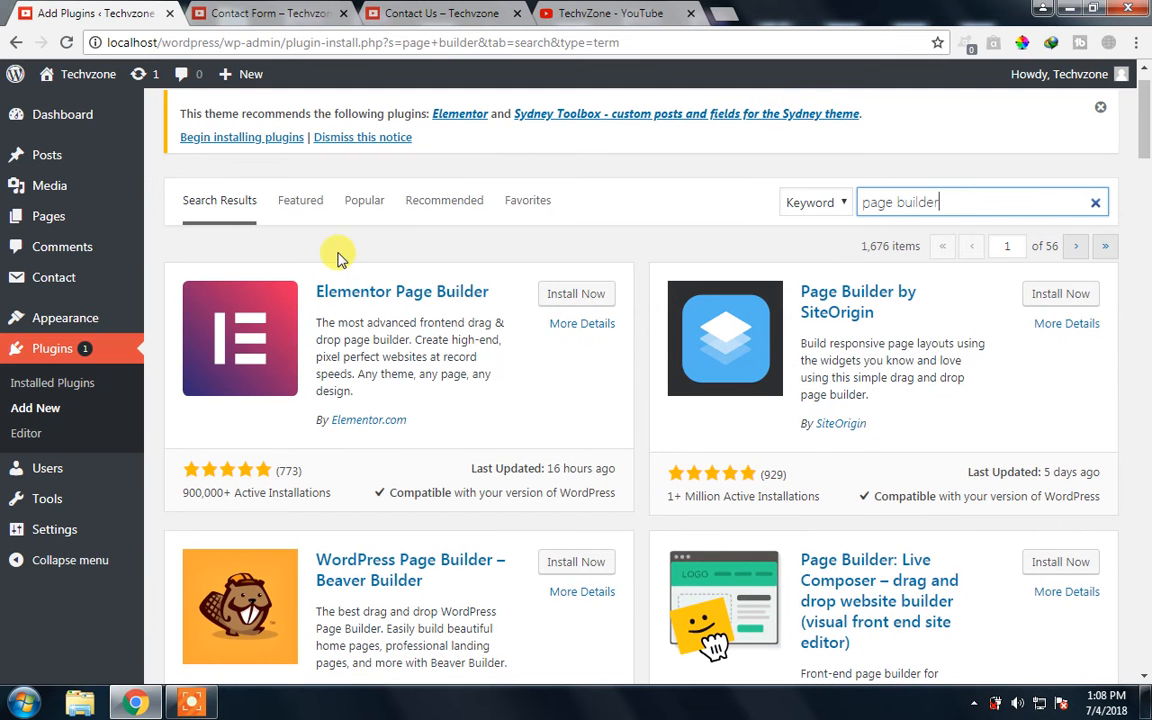
click(557, 297)
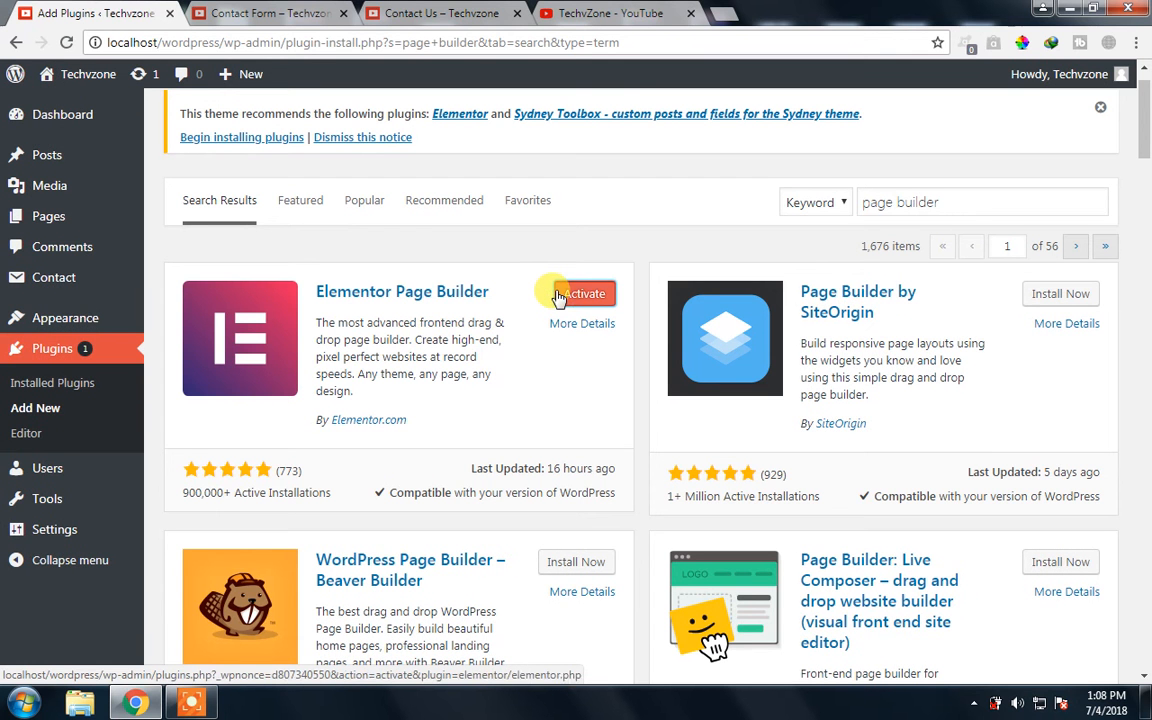
click(558, 295)
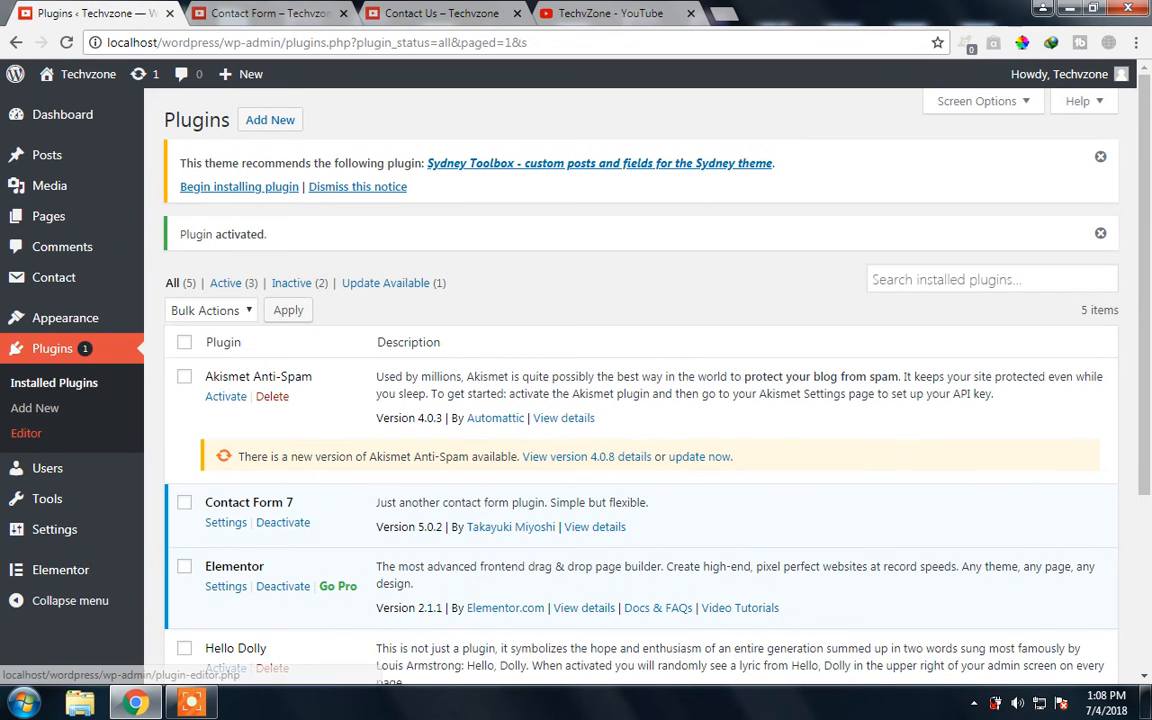
mouse_move(22, 576)
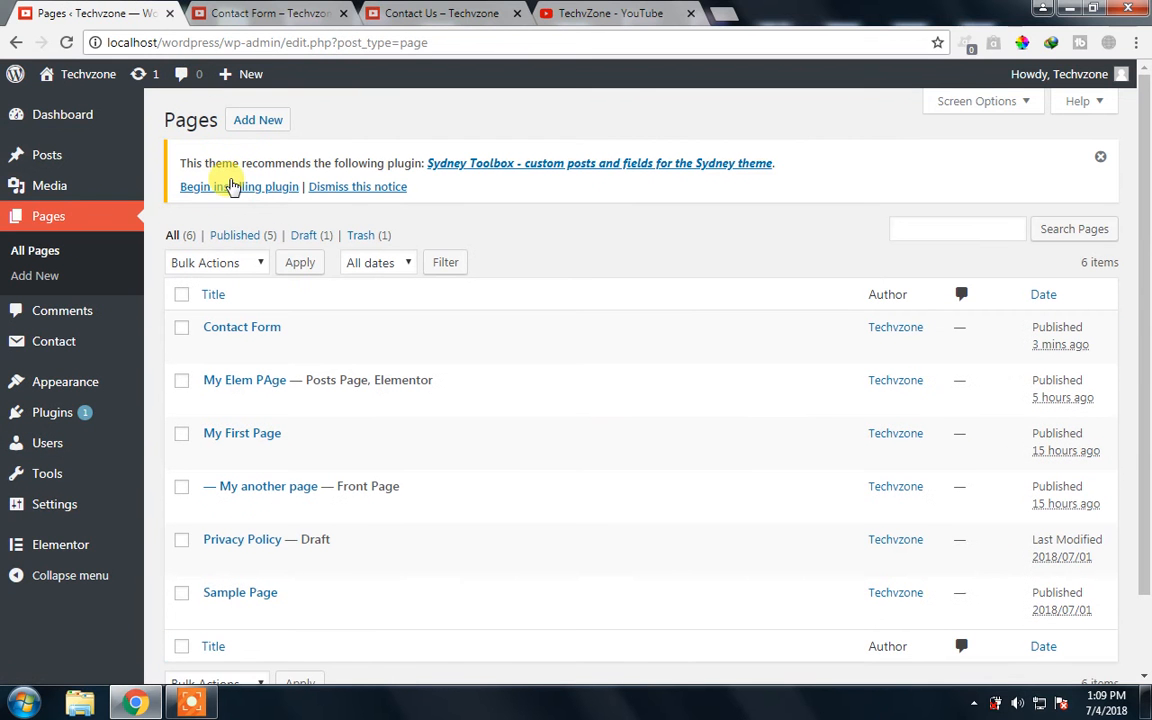
Add a new page without a title and open it for editing with Elementor
click(251, 124)
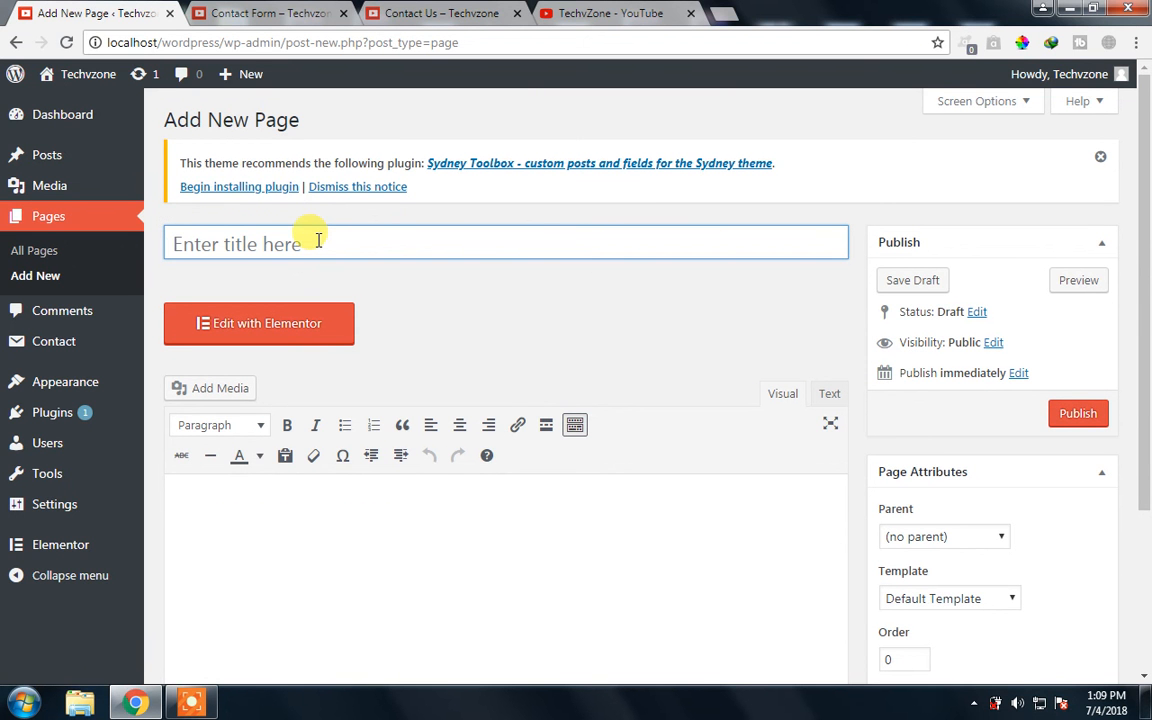
text(My)
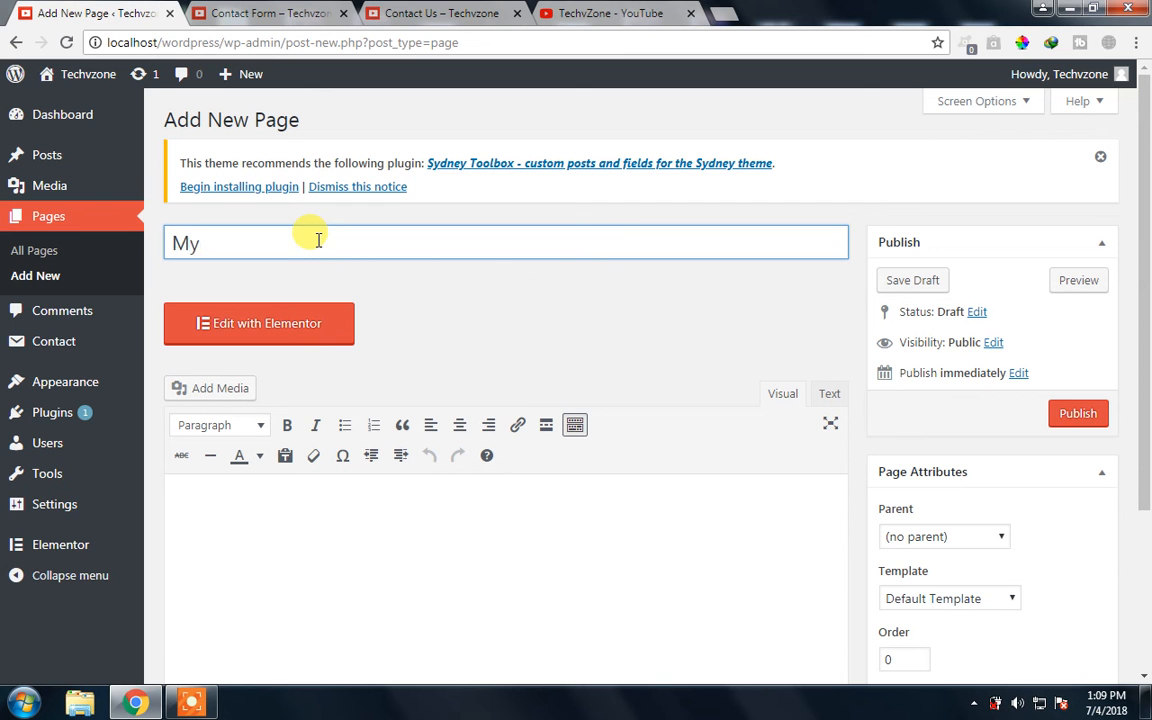
key(BackSpace)
key(BackSpace)
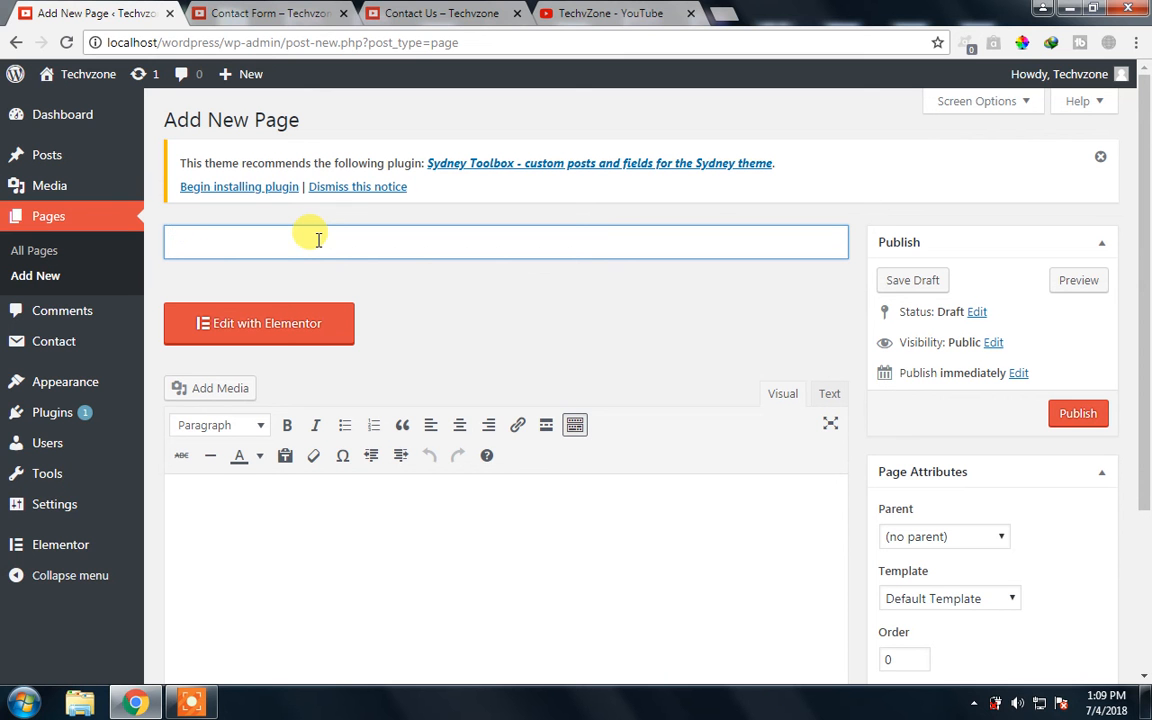
click(283, 325)
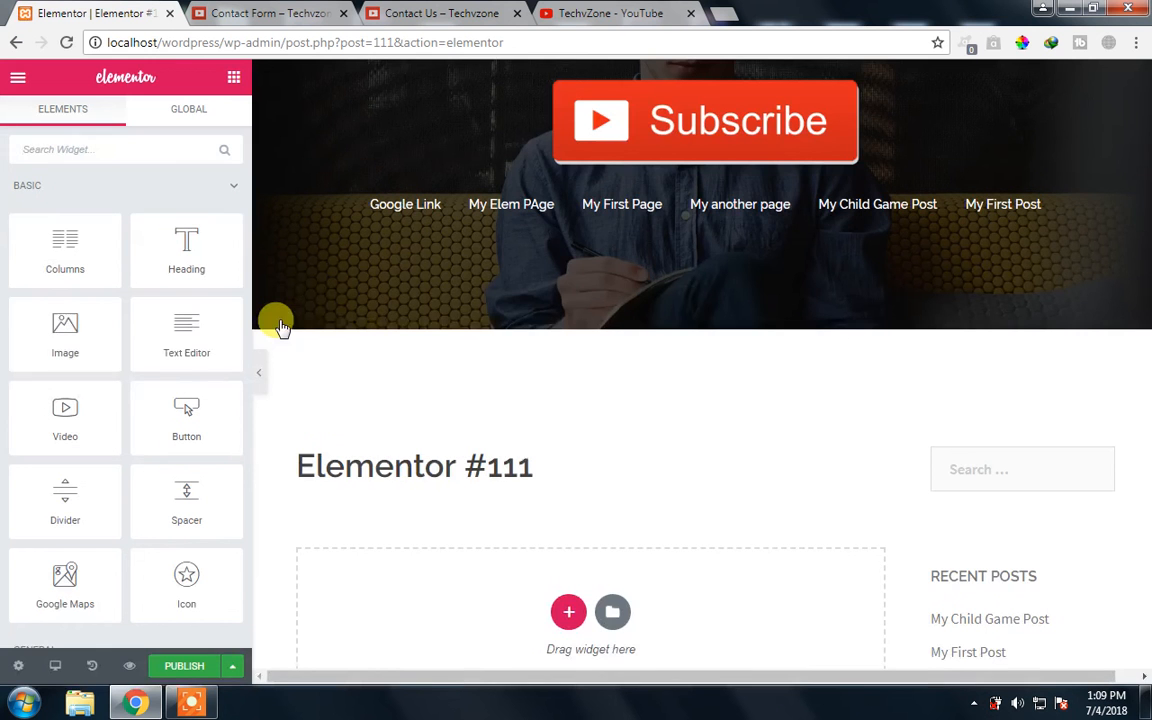
Insert a Columns widget into the empty widget area below the page title
scroll(490, 447, down, 1)
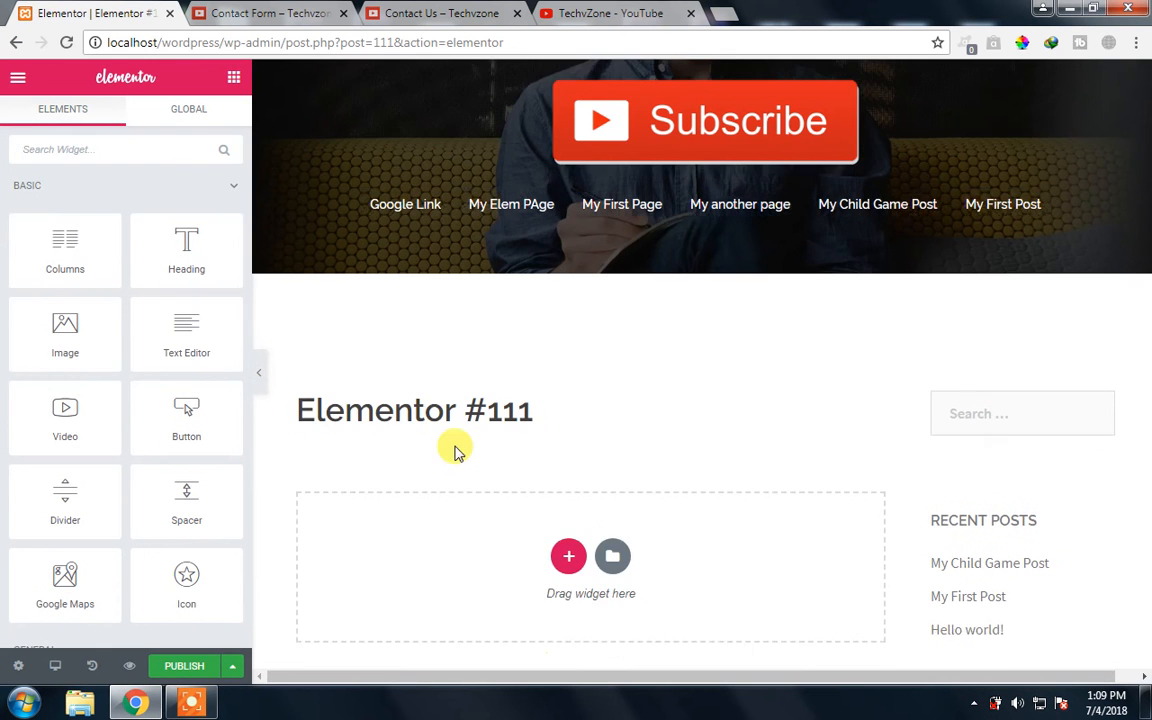
scroll(154, 404, down, 1)
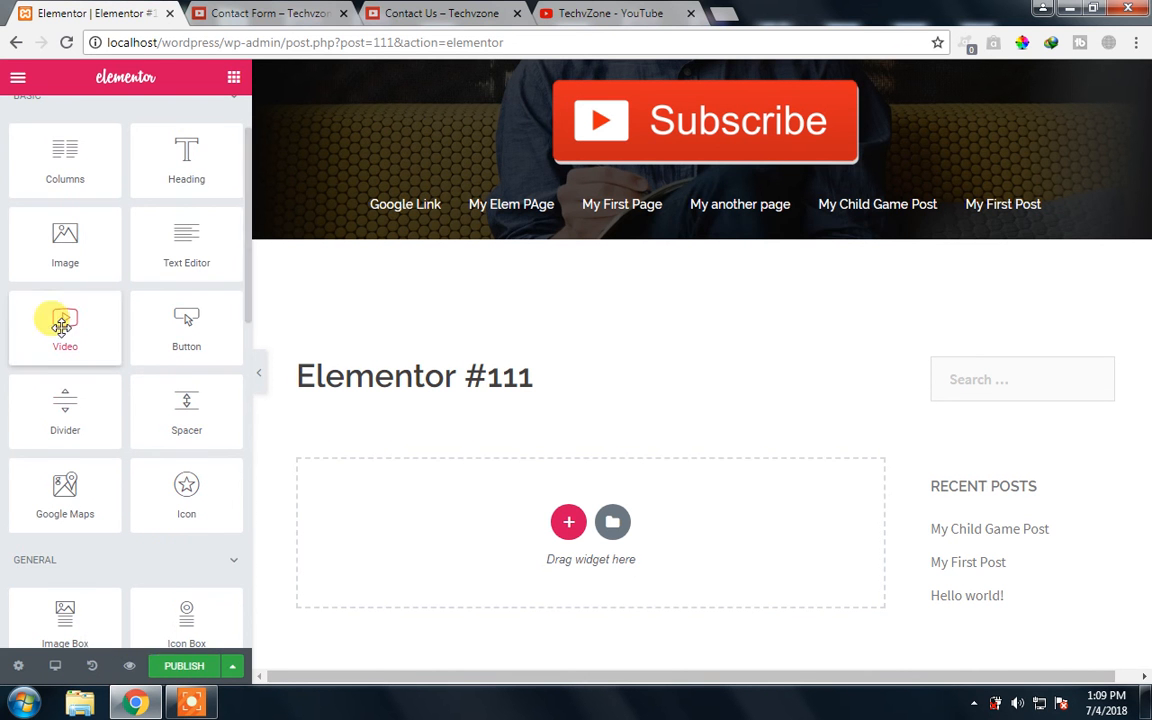
scroll(120, 177, up, 1)
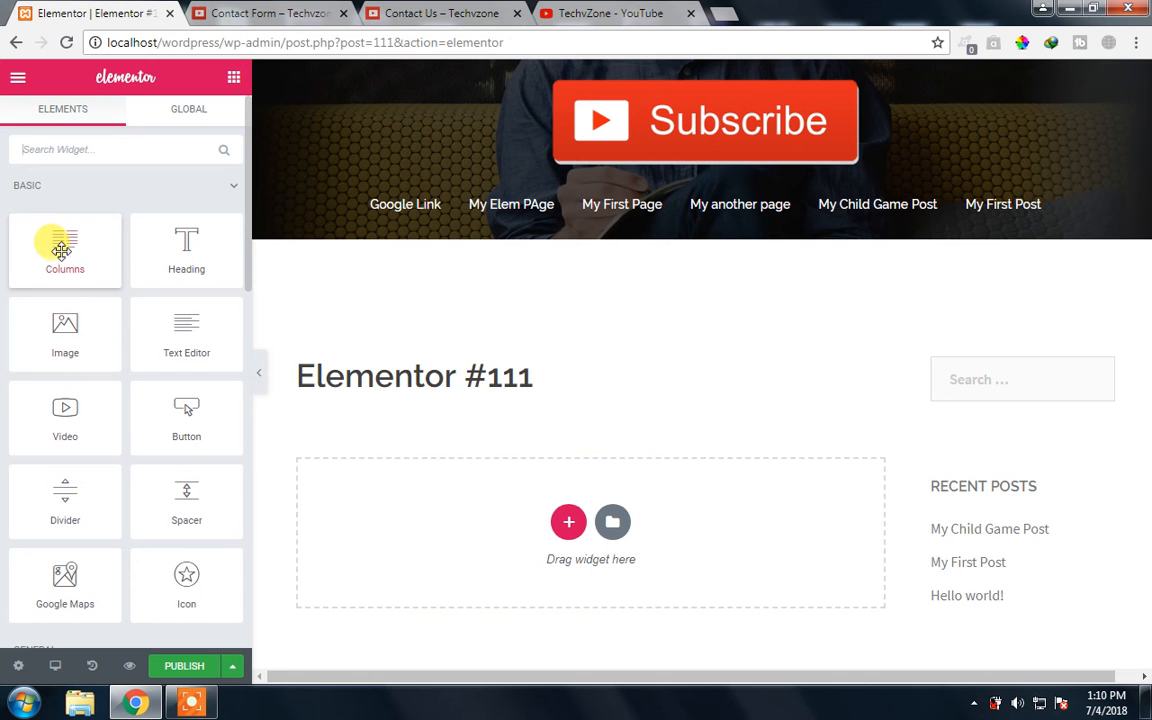
drag(62, 250, 470, 527)
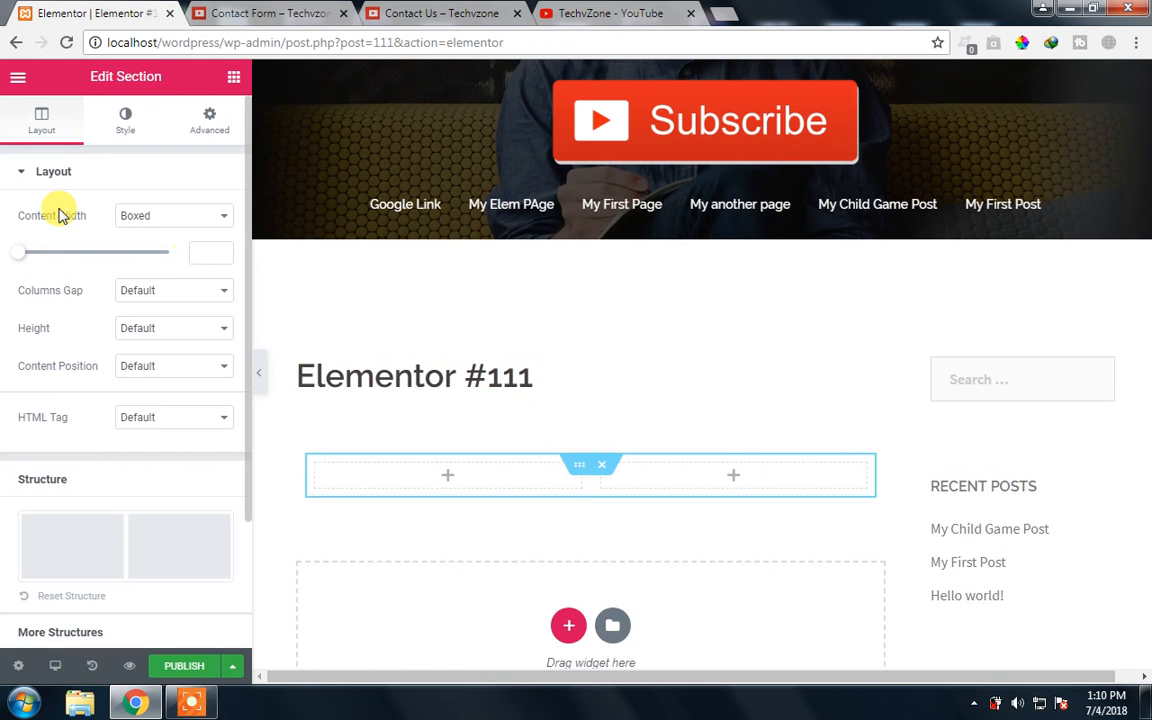
Try the Full Width content width on the two-column inner section, and switch it back to Boxed
click(169, 225)
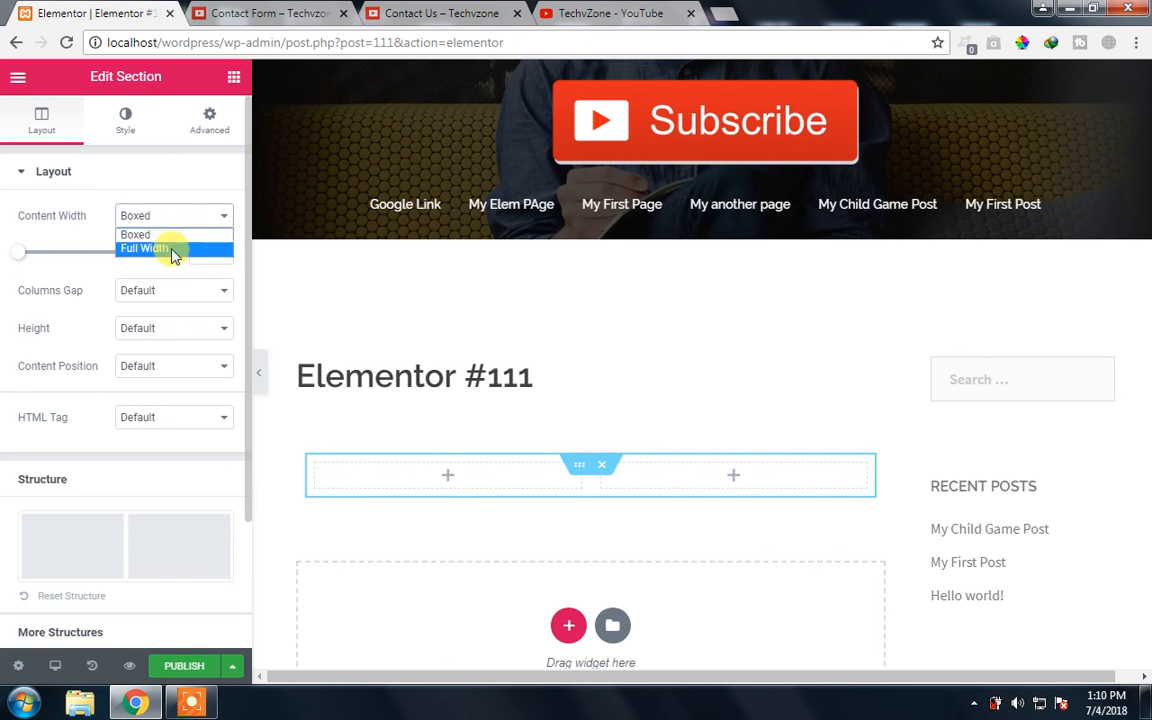
click(172, 250)
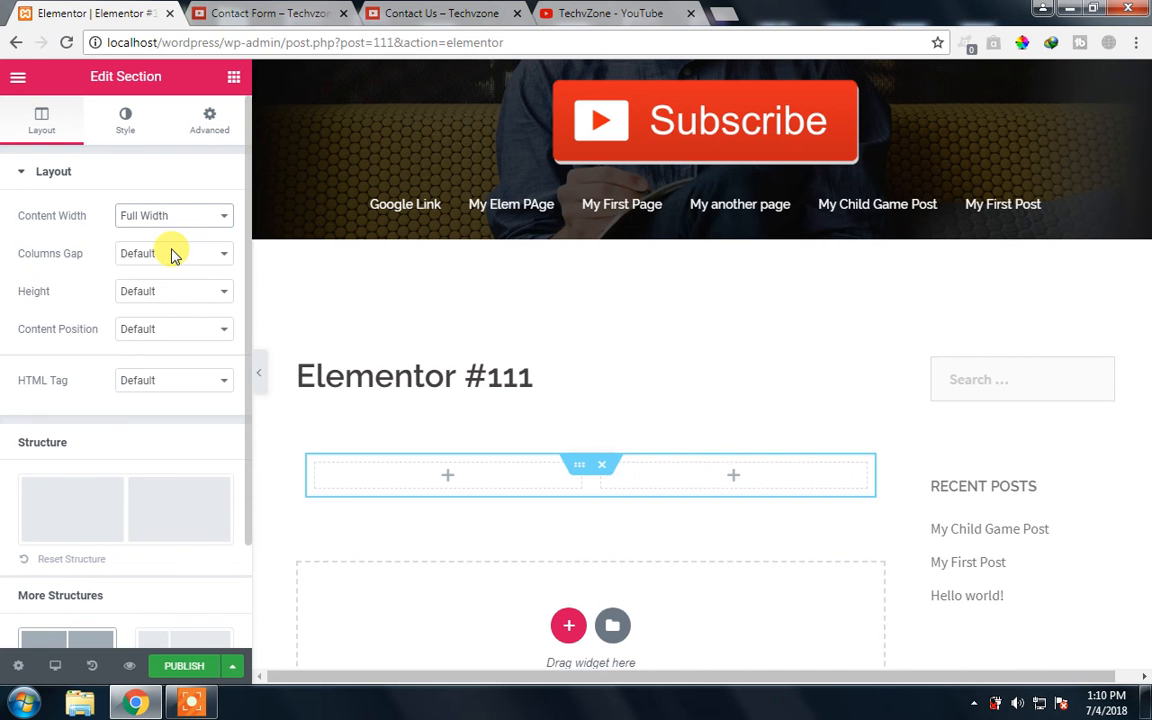
click(172, 217)
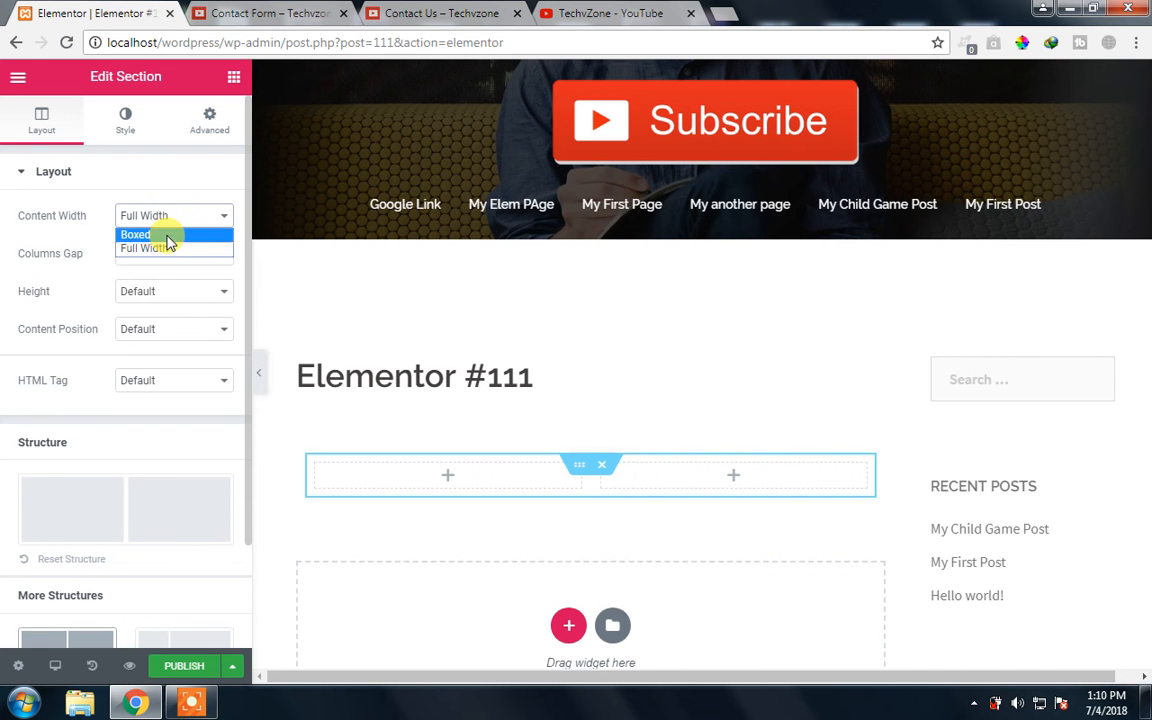
click(140, 234)
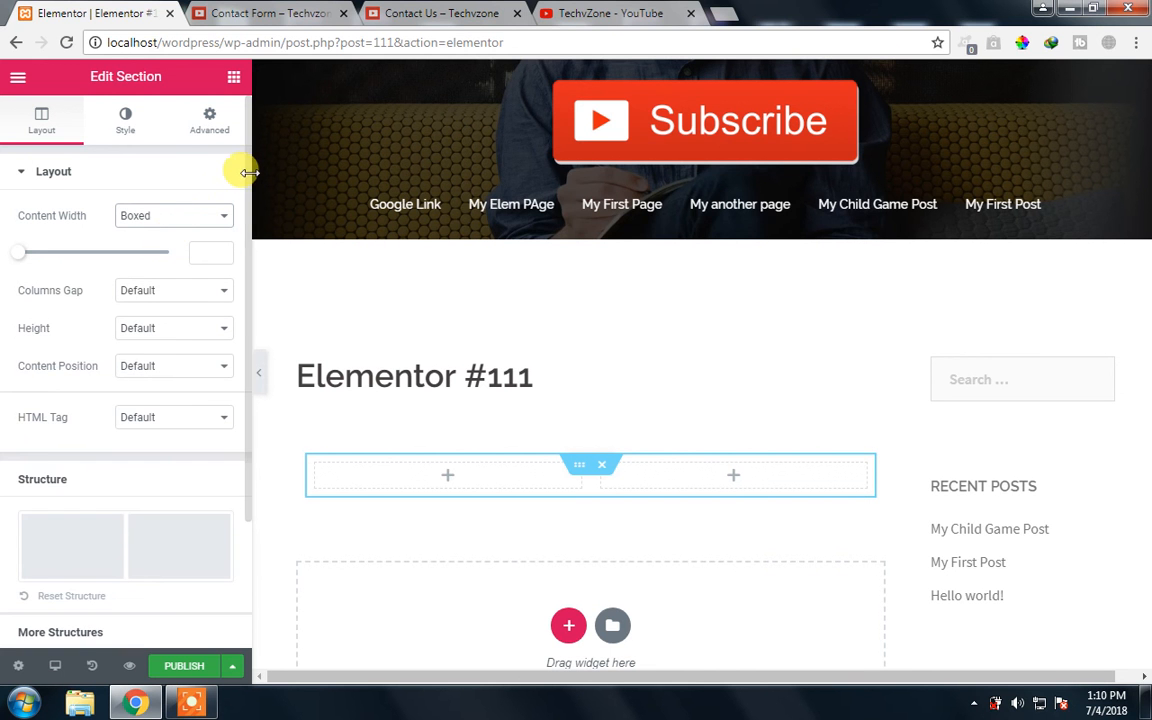
Set the inner section's boxed content width to 500 and its columns gap to No Gap
scroll(249, 175, down, 1)
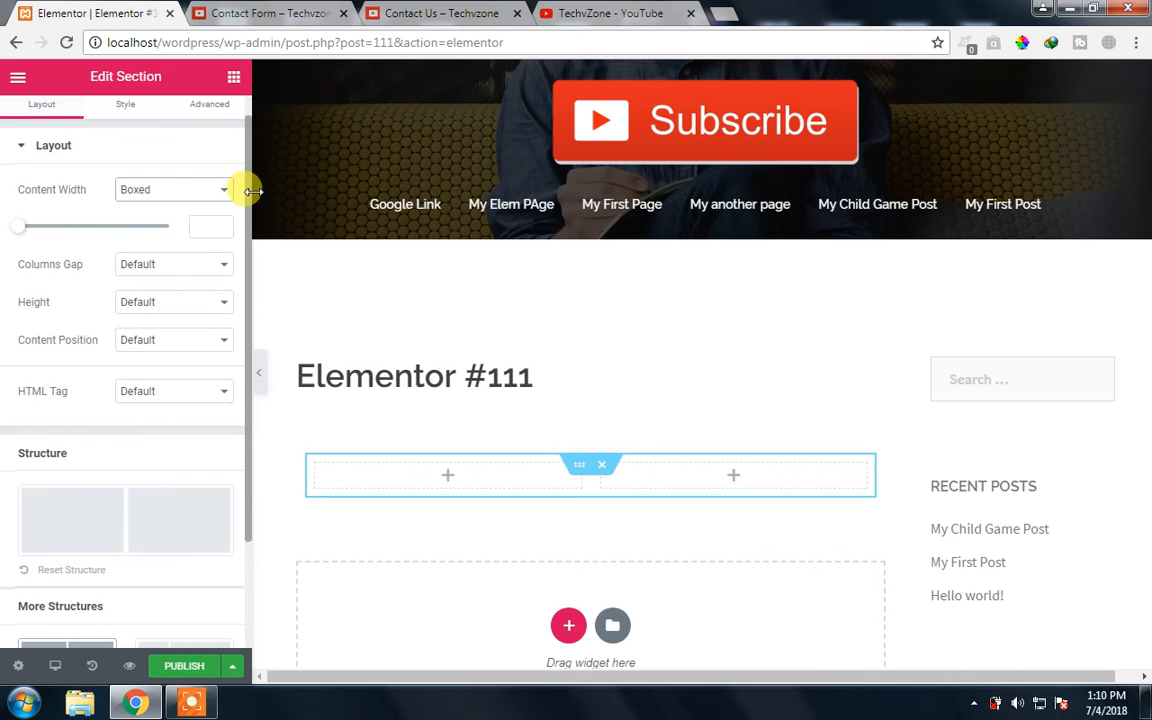
scroll(20, 215, down, 1)
scroll(18, 195, up, 2)
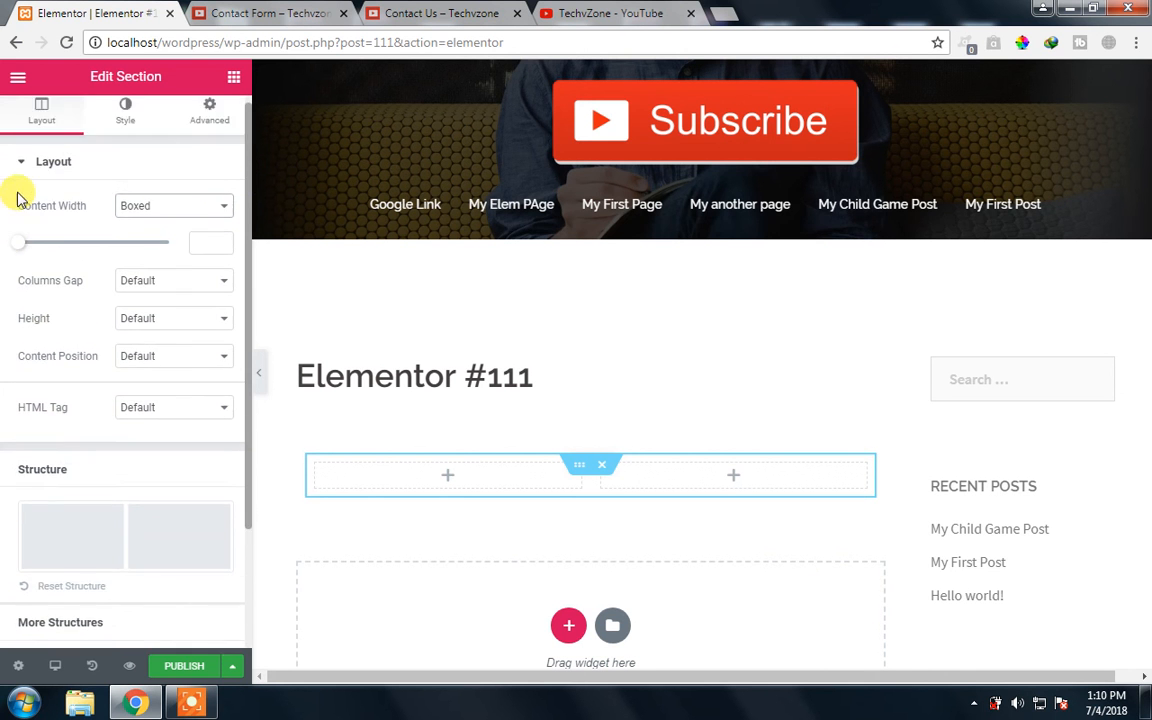
scroll(16, 210, down, 2)
scroll(16, 205, up, 1)
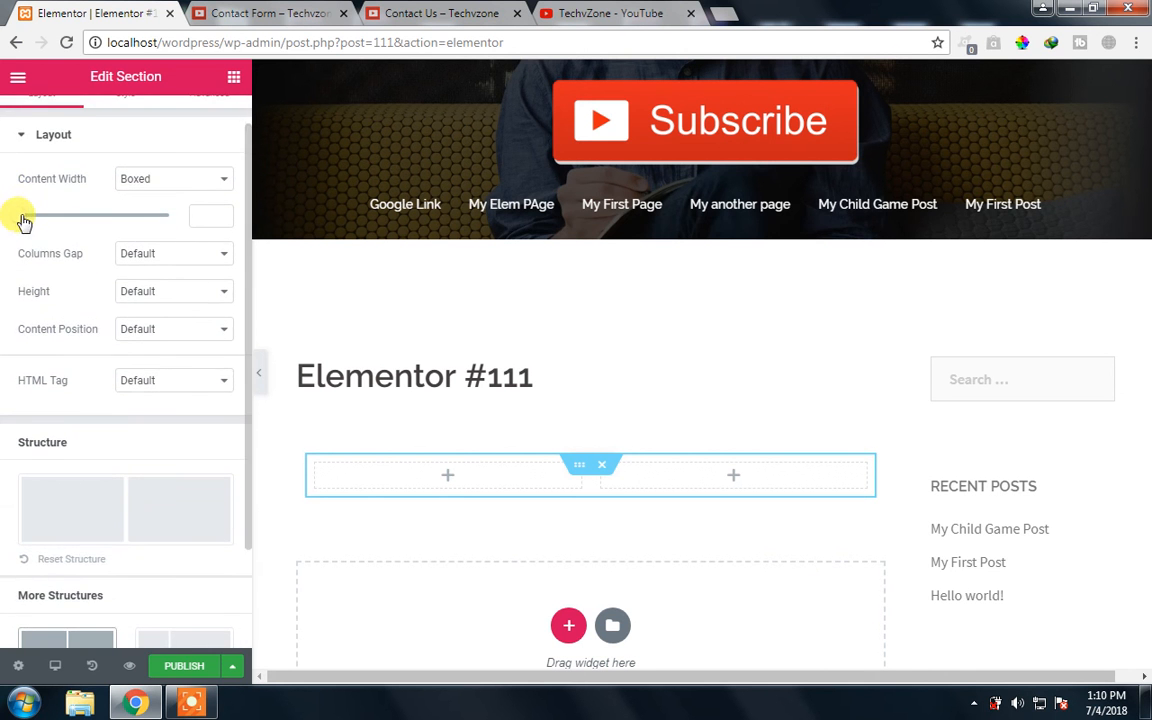
mouse_move(21, 221)
mouse_down()
mouse_move(64, 221)
mouse_move(8, 219)
mouse_up()
click(121, 253)
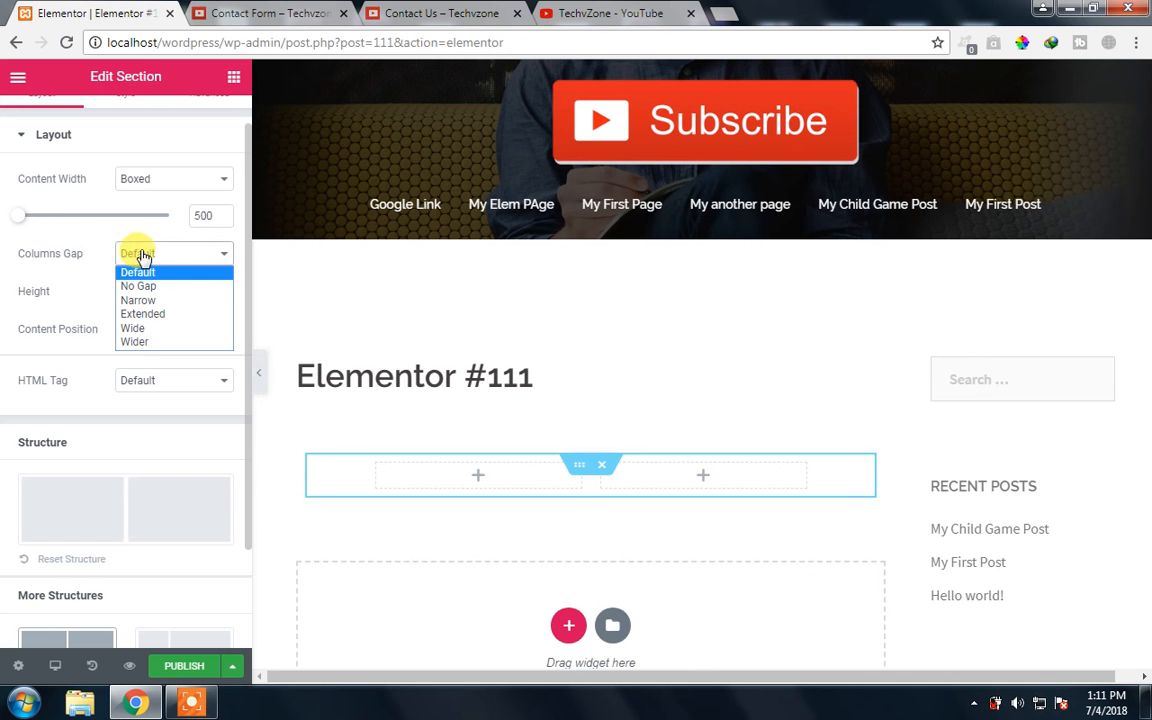
click(155, 290)
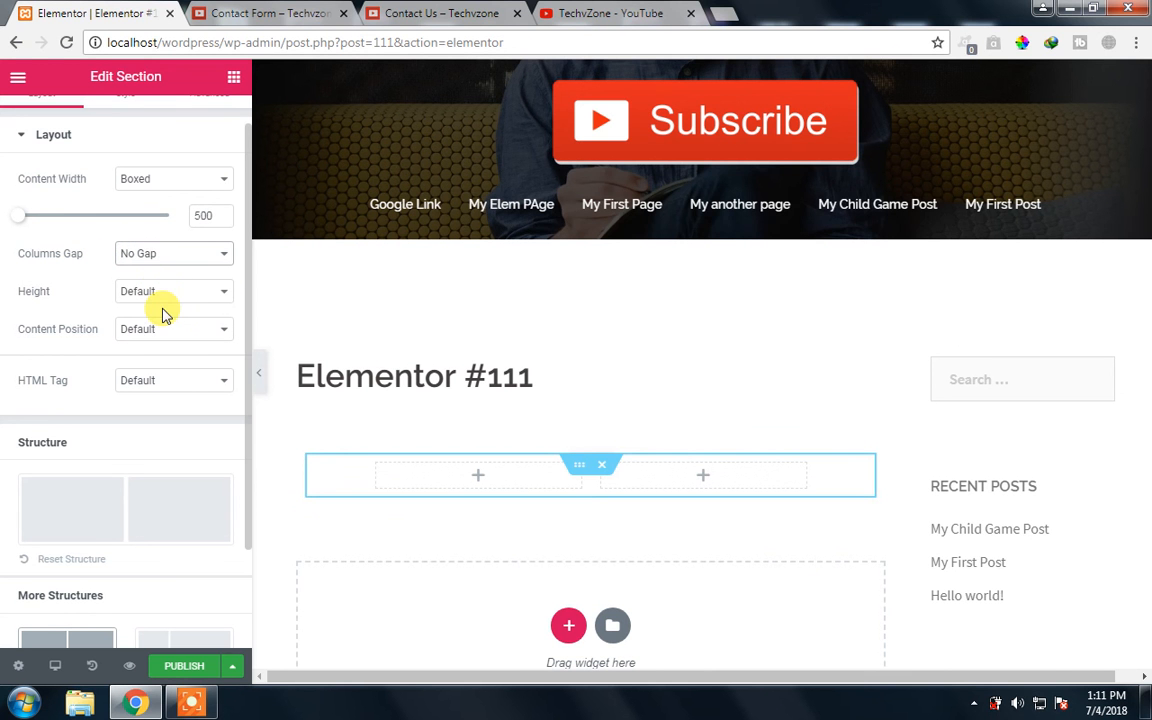
Review the inner section's columns gap, height and HTML tag options, keeping the HTML tag at Default
click(160, 256)
click(155, 250)
click(175, 275)
click(167, 266)
scroll(245, 262, down, 1)
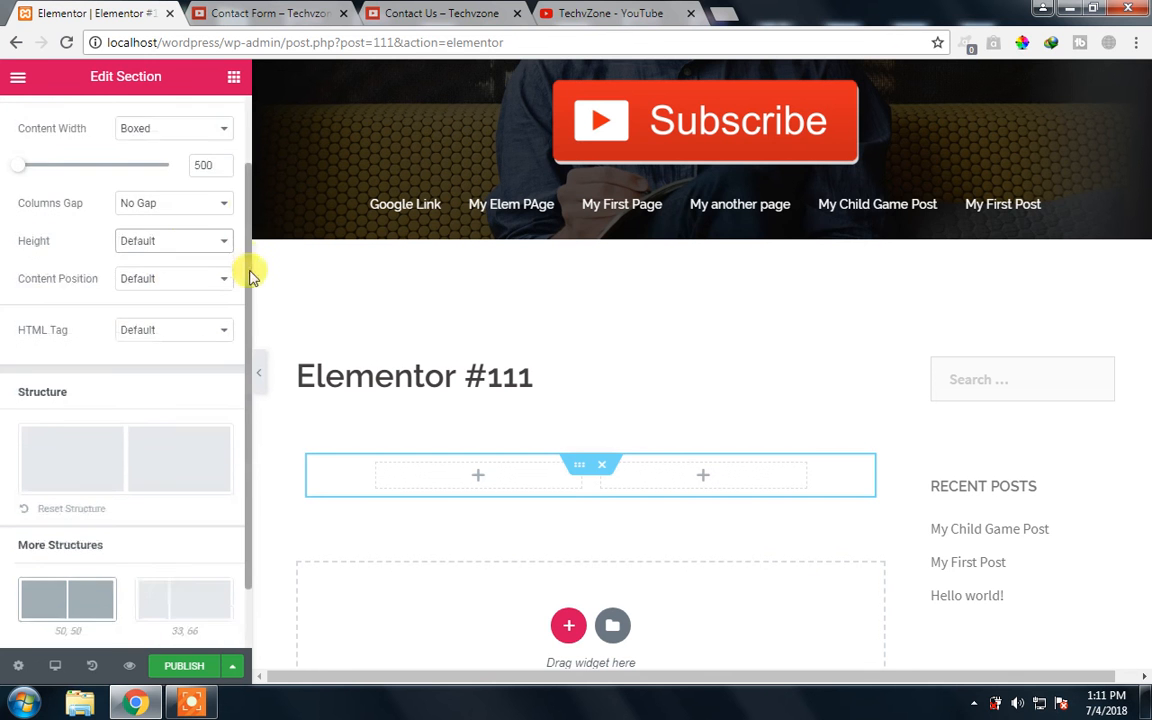
click(167, 312)
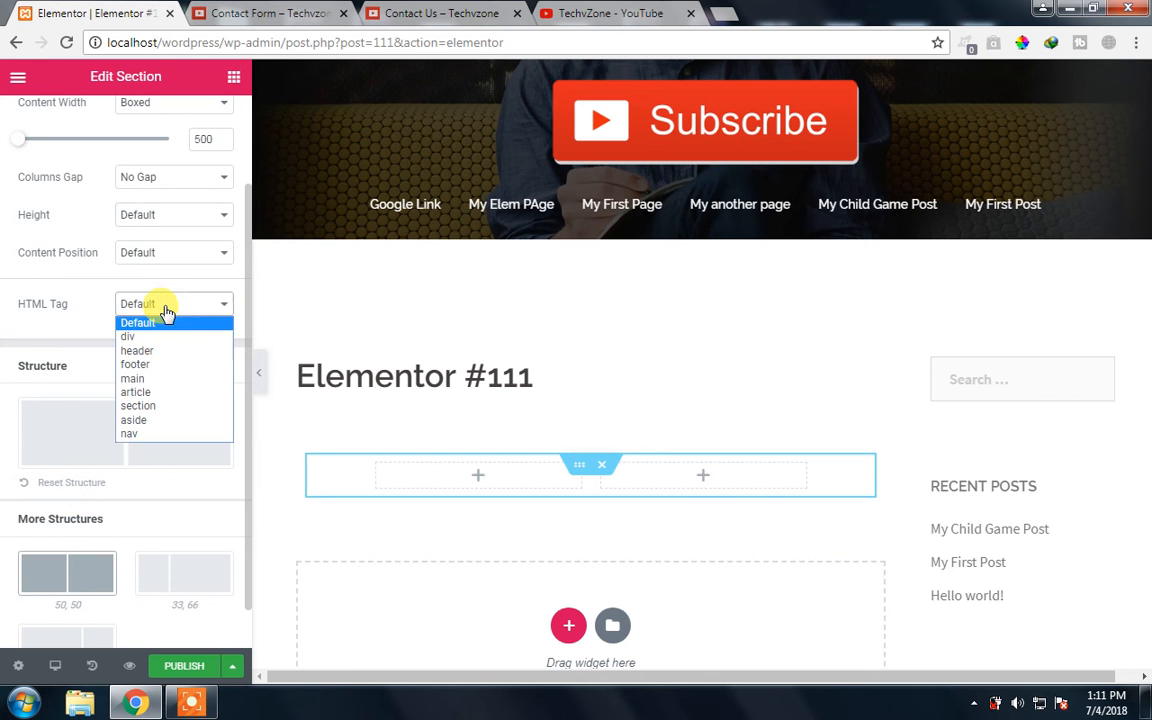
click(167, 312)
click(167, 312)
click(140, 322)
Try the 33, 66 and 66, 33 column structures on the inner section, and return to 50, 50
scroll(248, 235, down, 1)
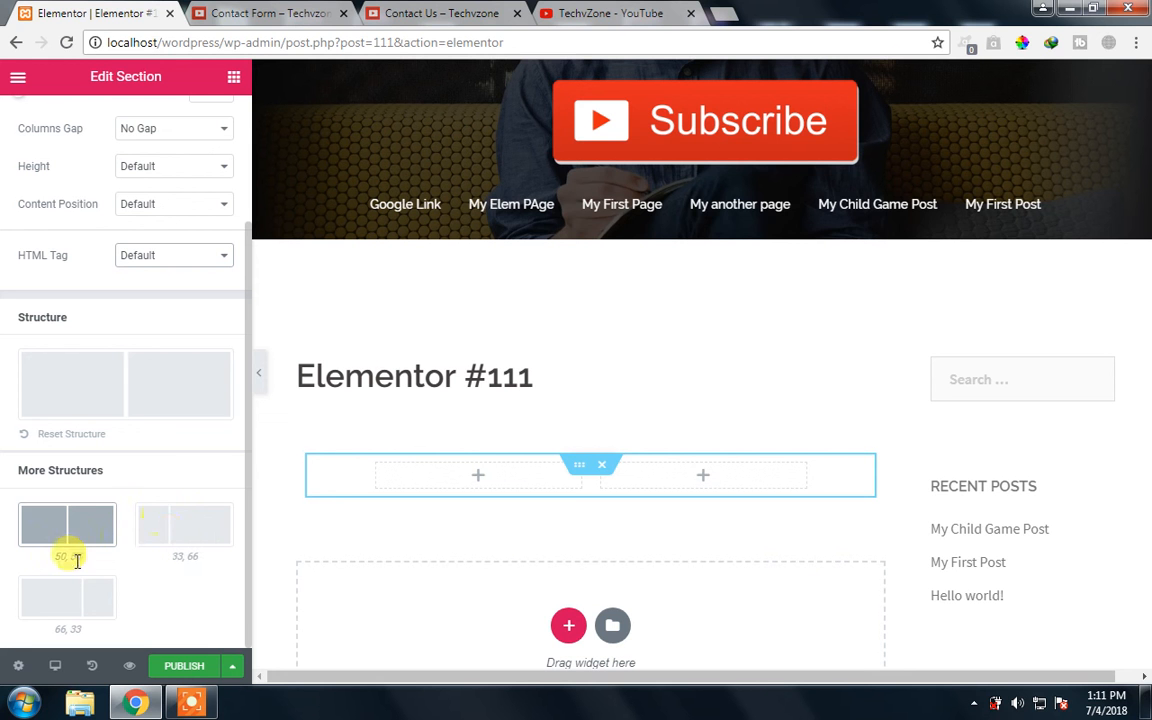
click(199, 527)
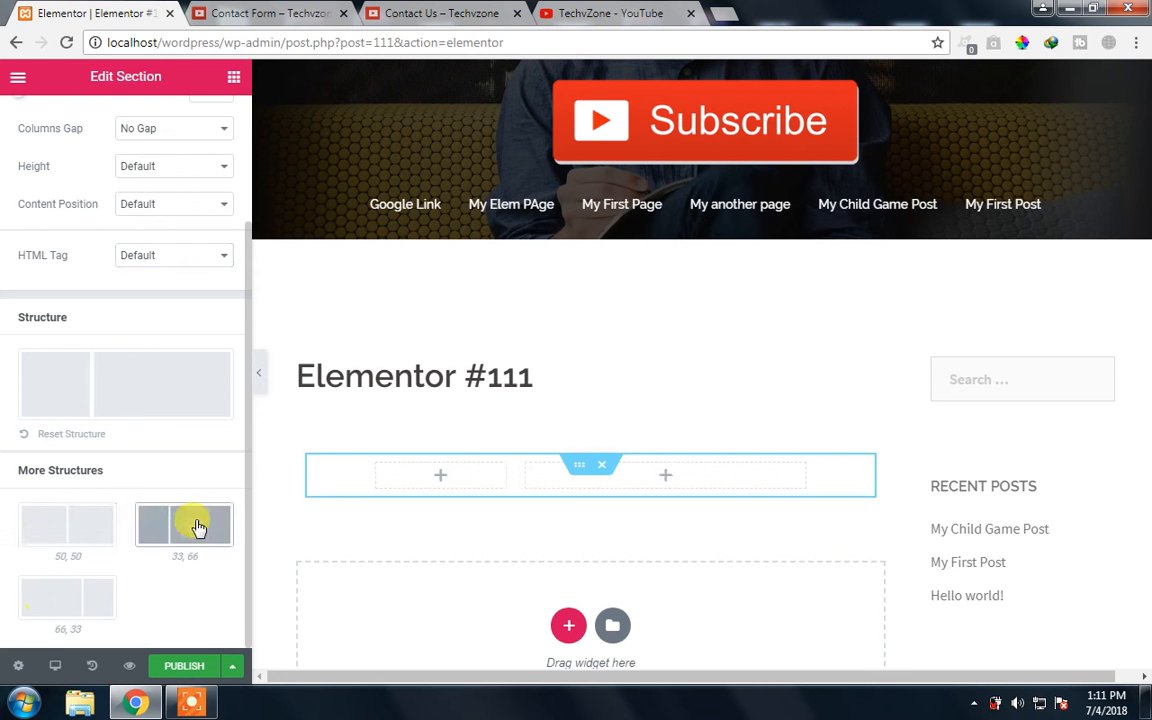
click(57, 607)
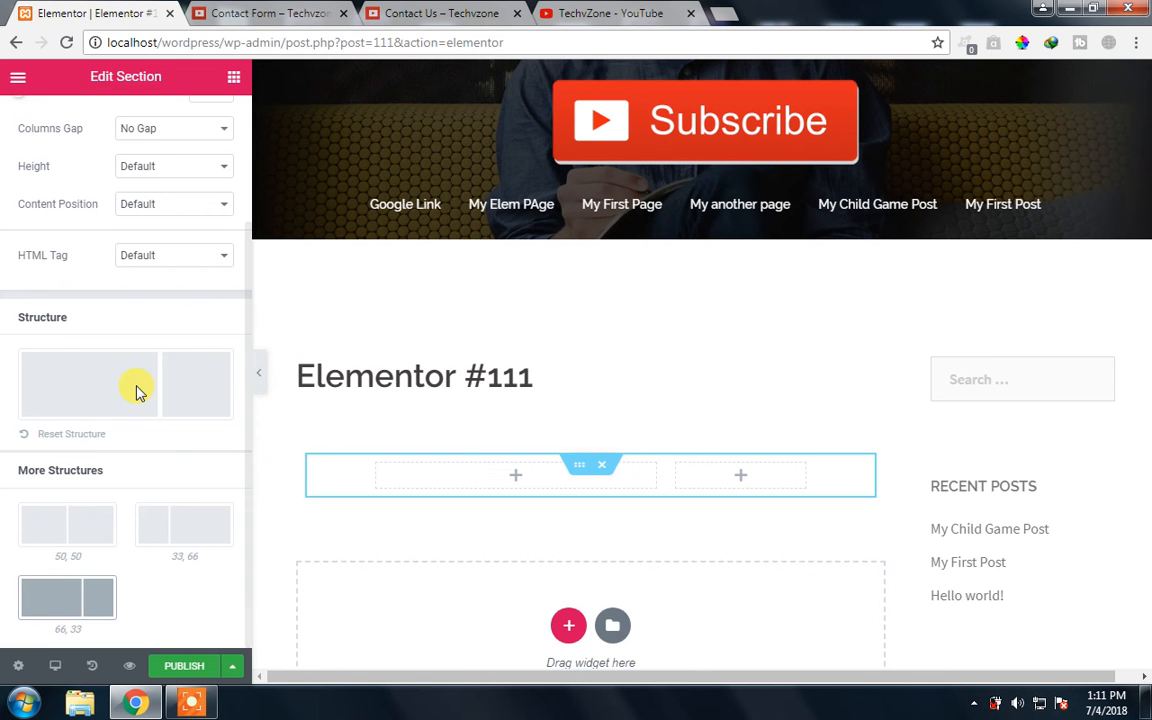
click(72, 527)
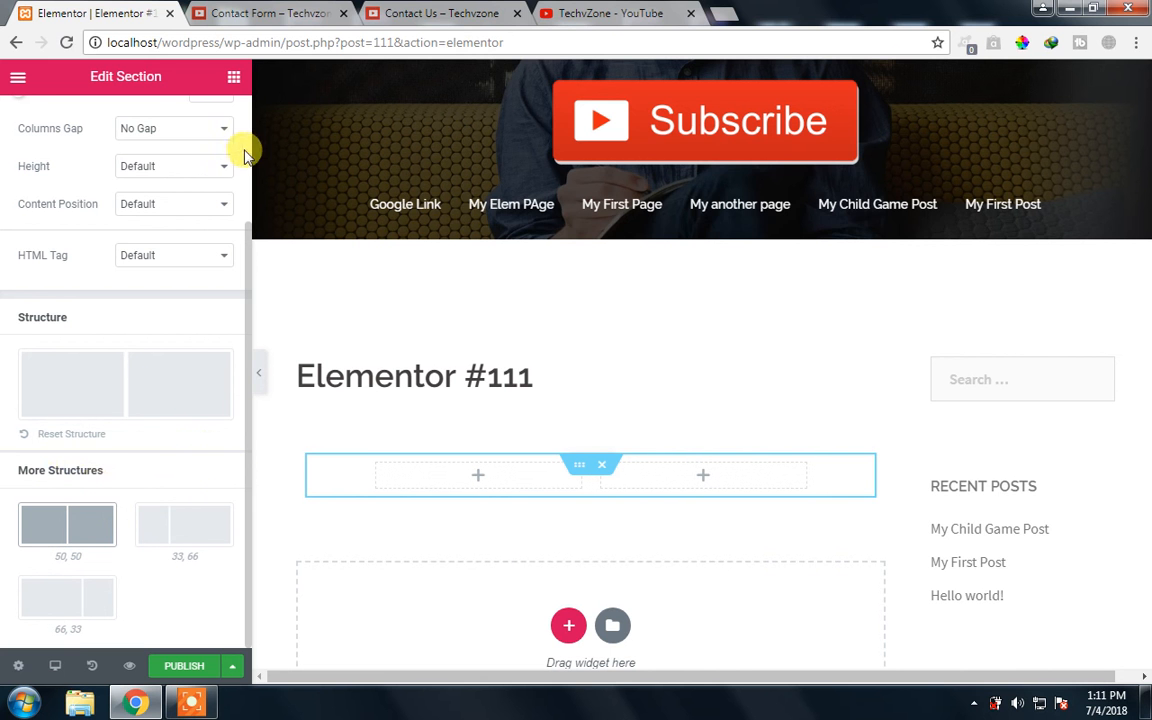
scroll(218, 141, up, 2)
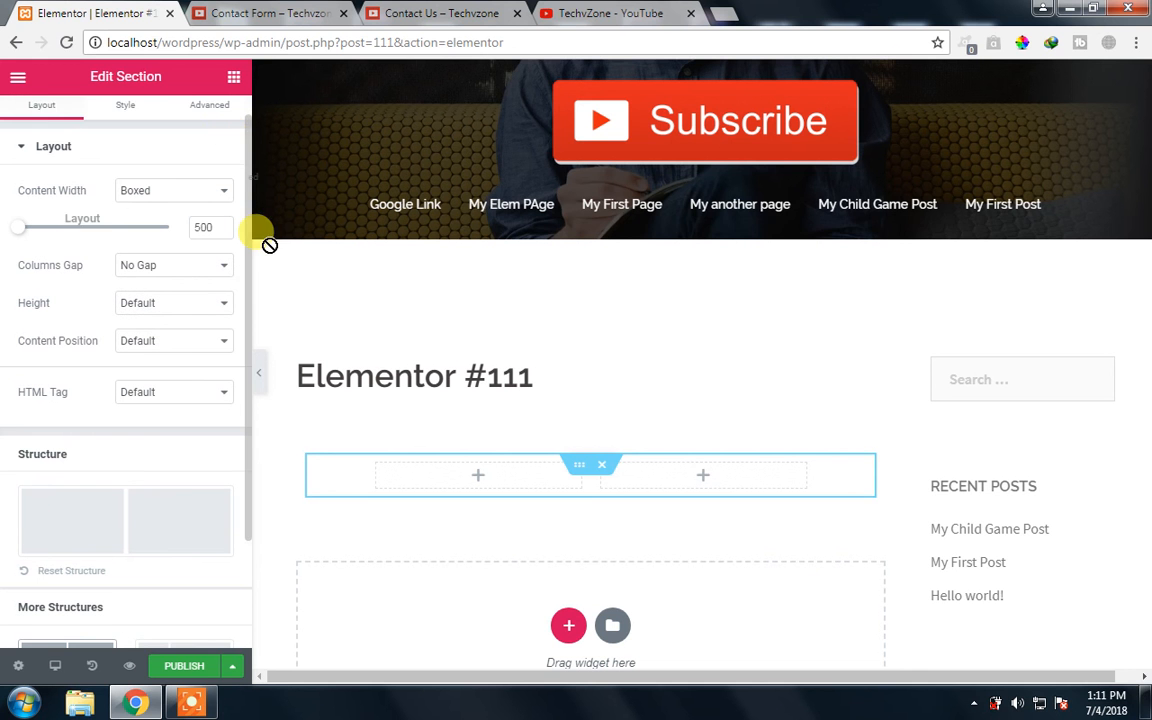
drag(262, 238, 256, 208)
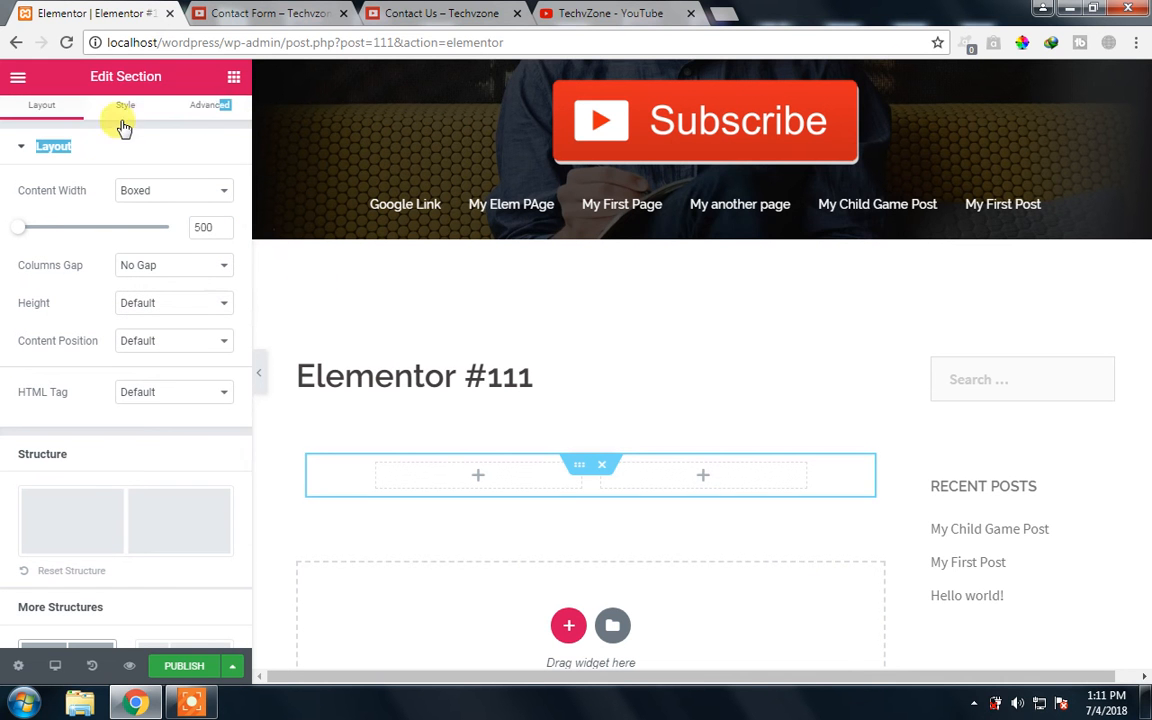
click(129, 110)
click(76, 108)
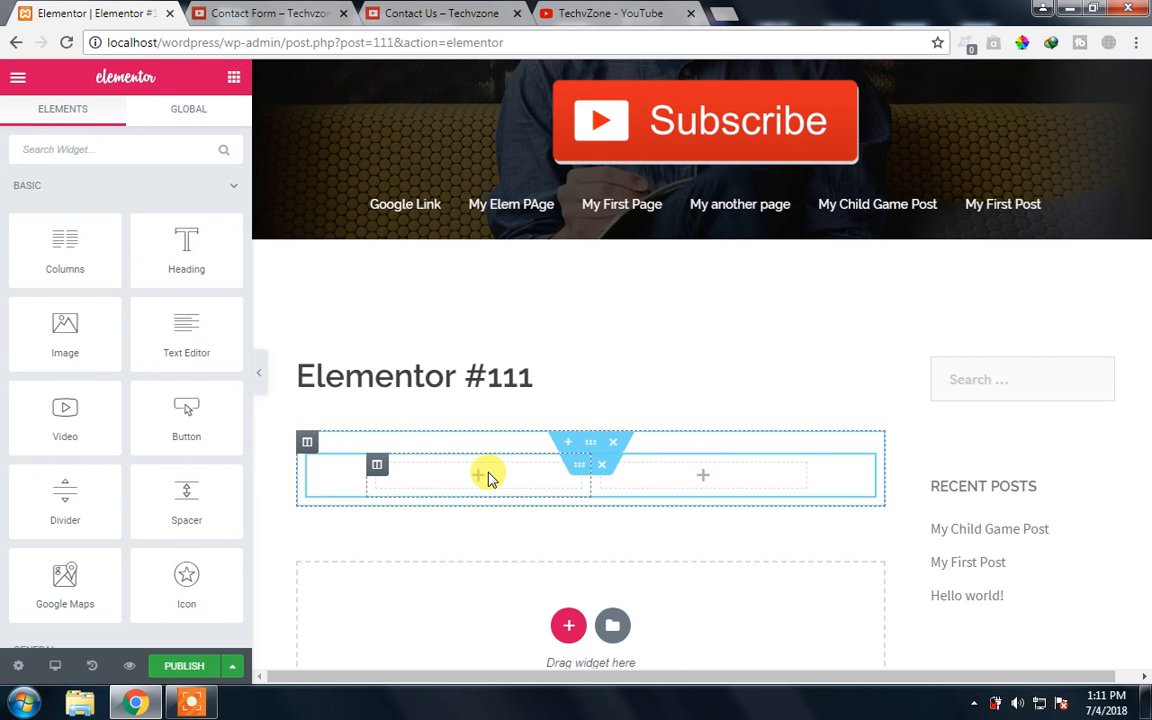
Add an Image widget to the inner section's first column and fill it with wordpress-tut3-1.jpg from the media library
drag(70, 335, 321, 411)
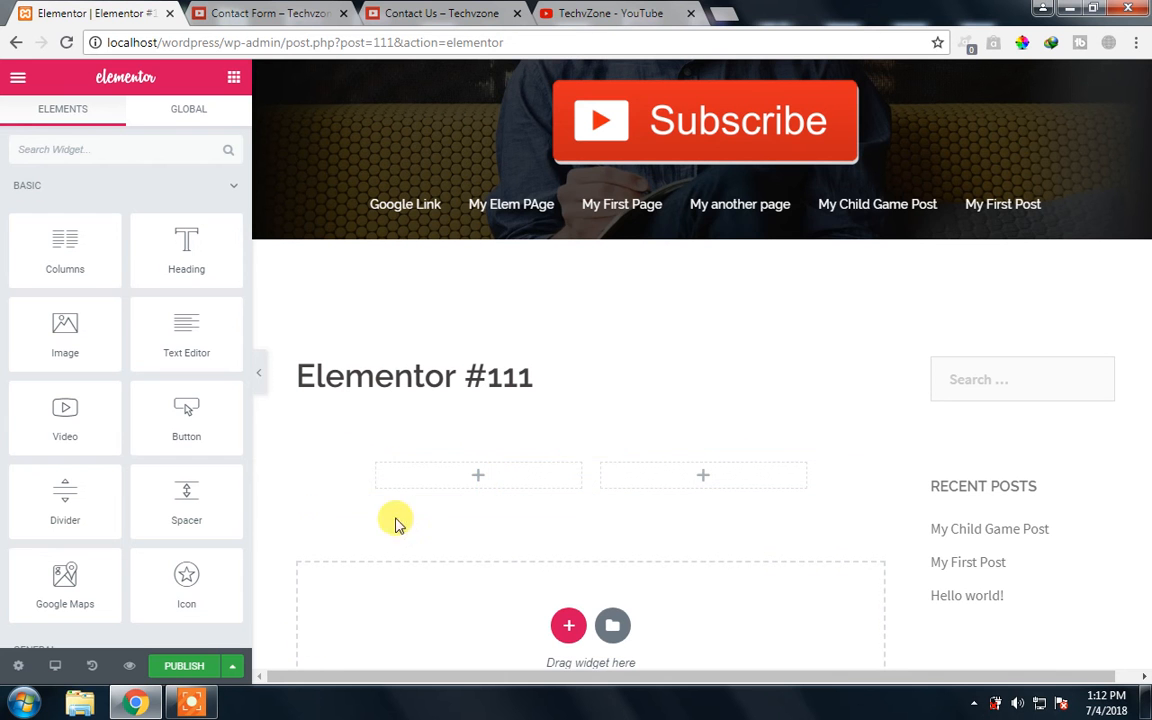
drag(93, 337, 484, 479)
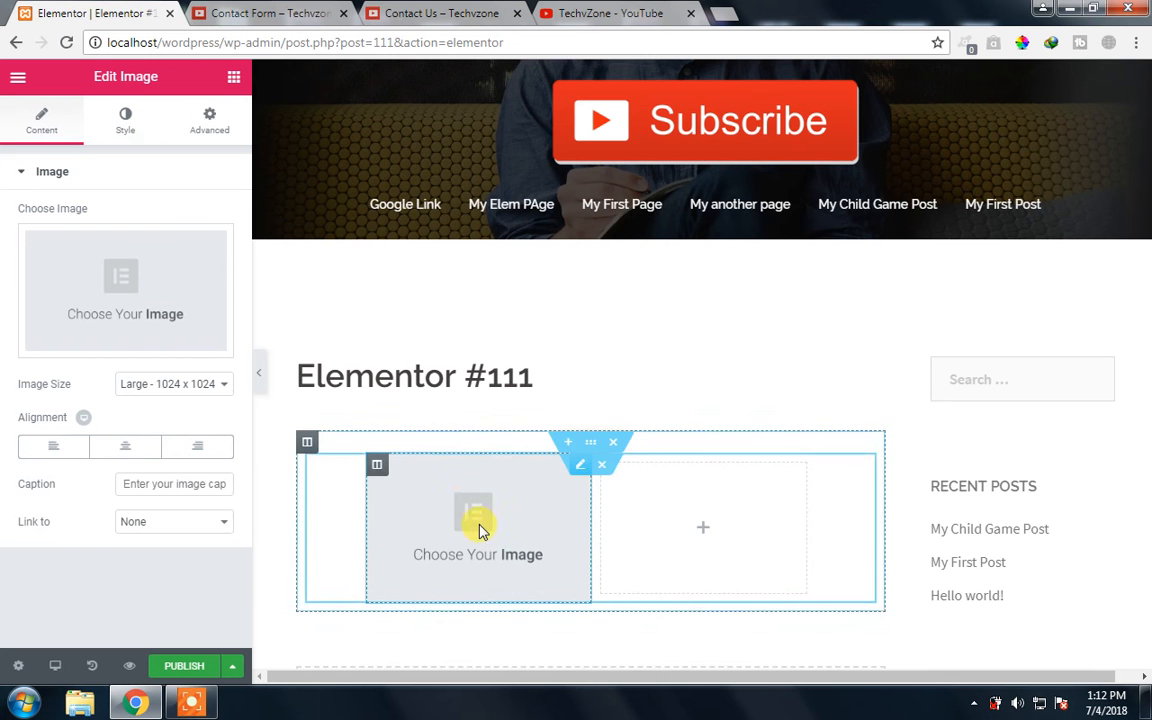
mouse_move(111, 301)
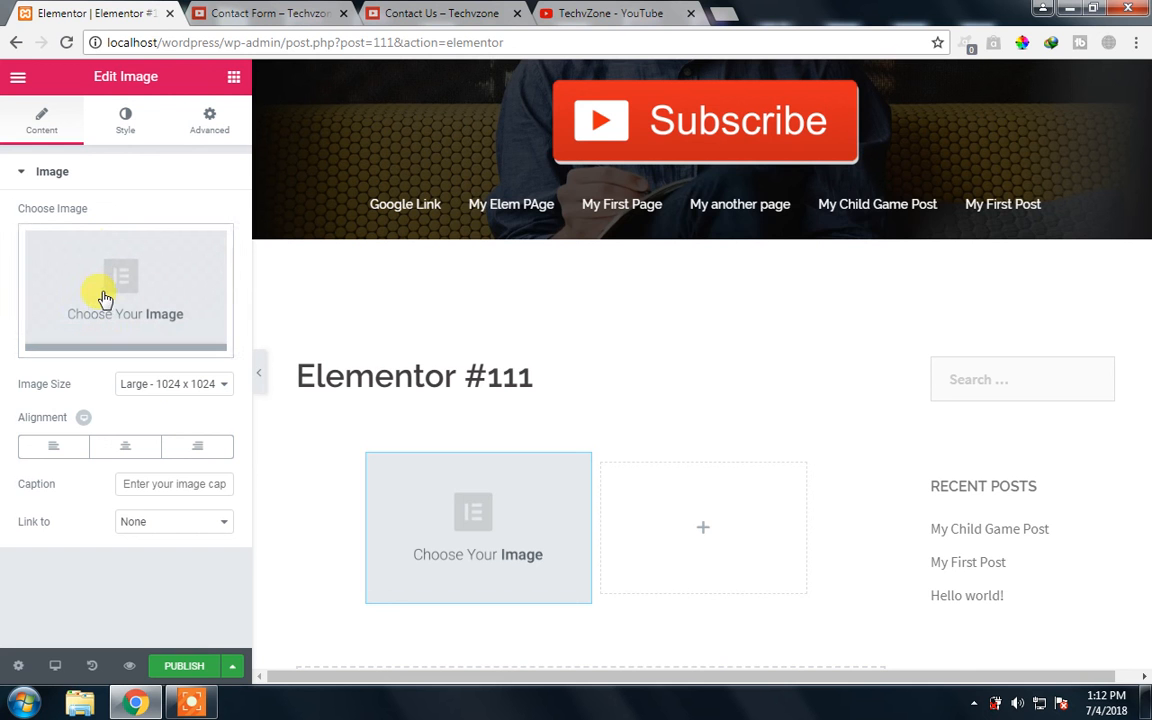
click(104, 290)
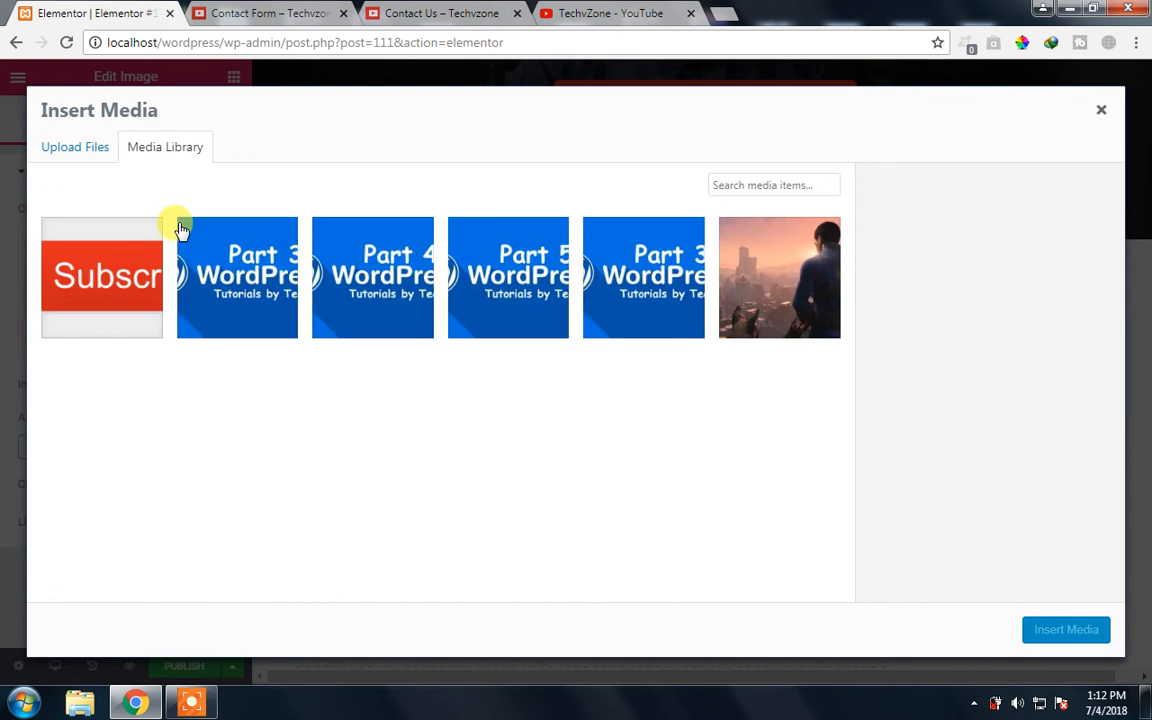
click(255, 300)
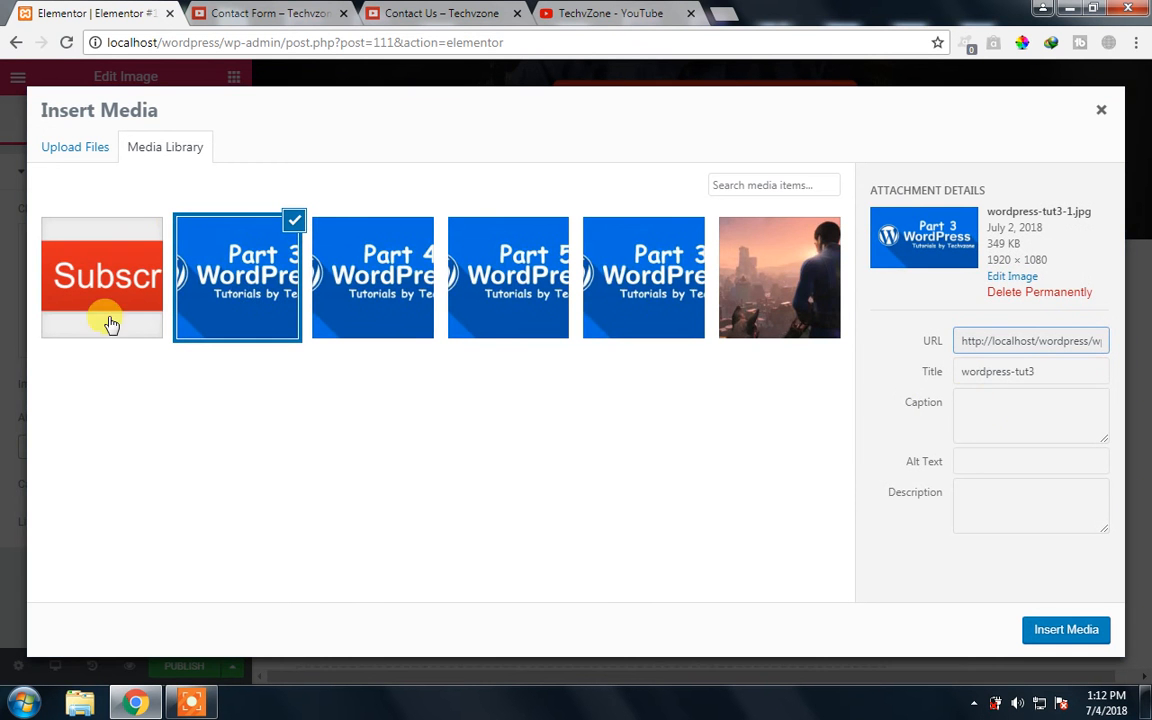
click(1035, 622)
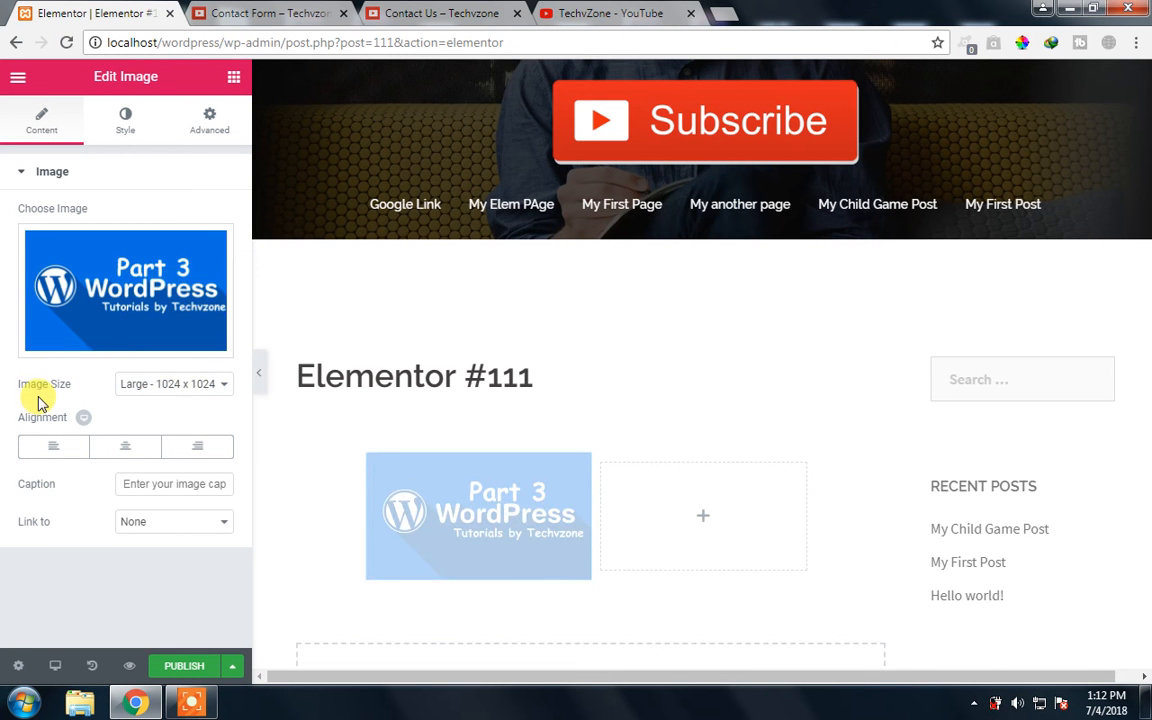
click(202, 389)
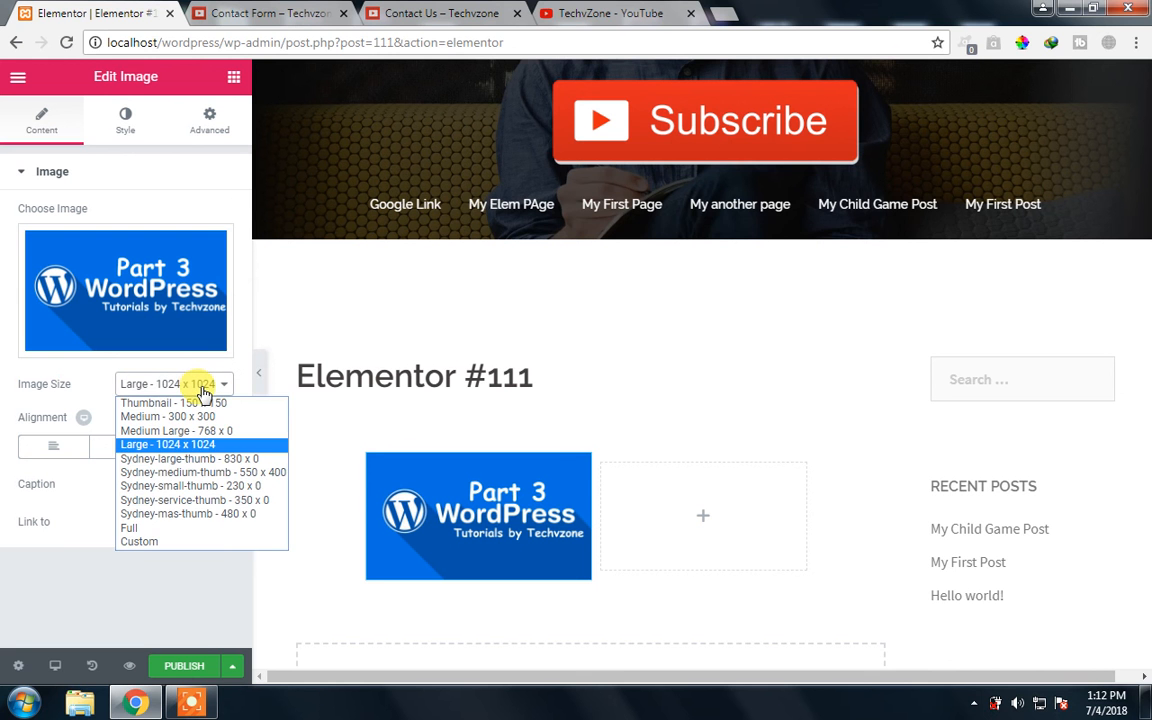
click(202, 390)
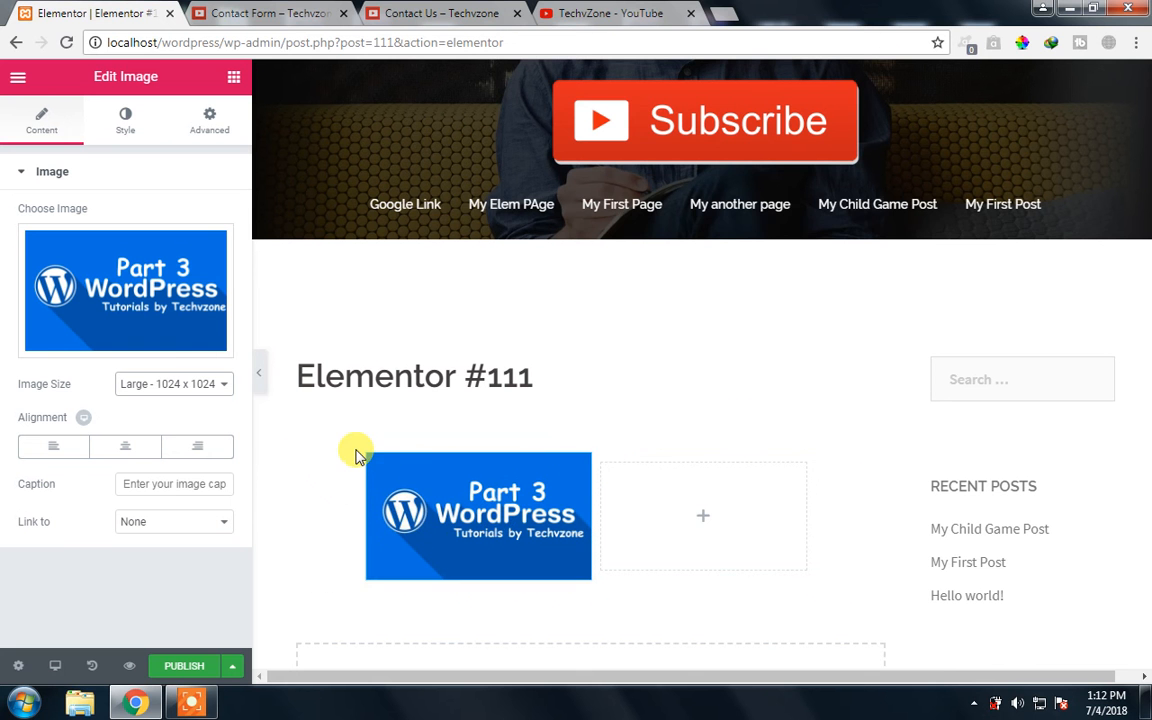
Add an Image widget to the empty second column and fill it with maxresdefault-2.jpg from the media library
click(704, 532)
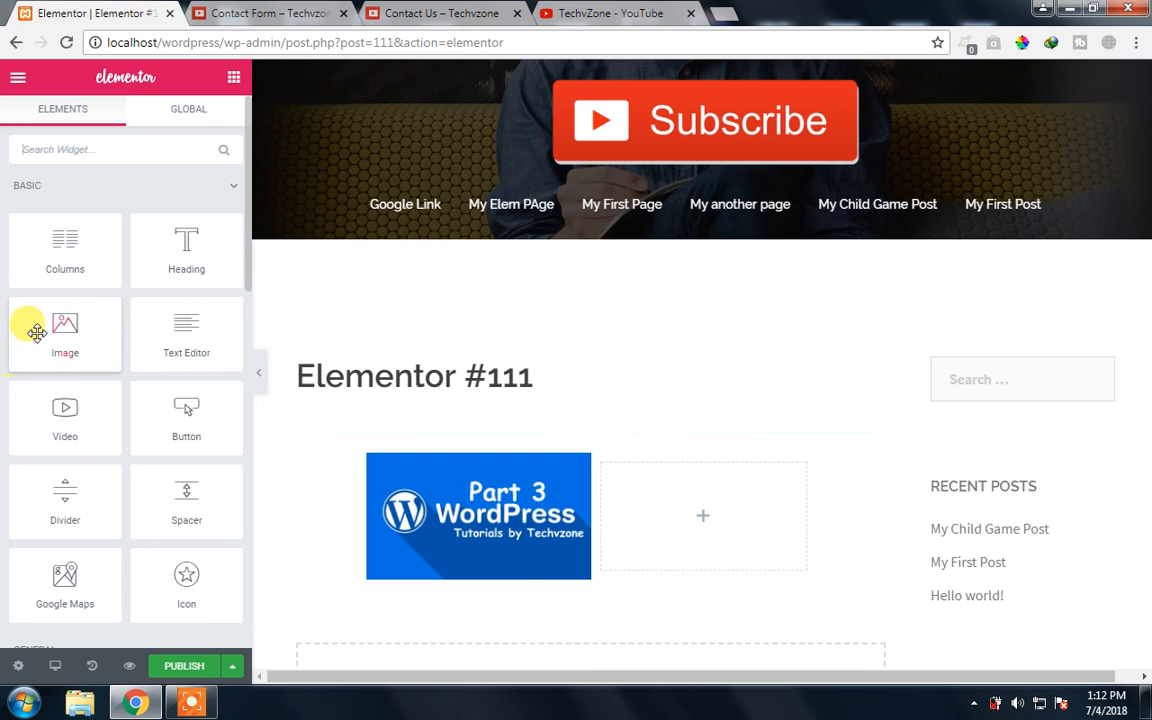
drag(36, 332, 665, 524)
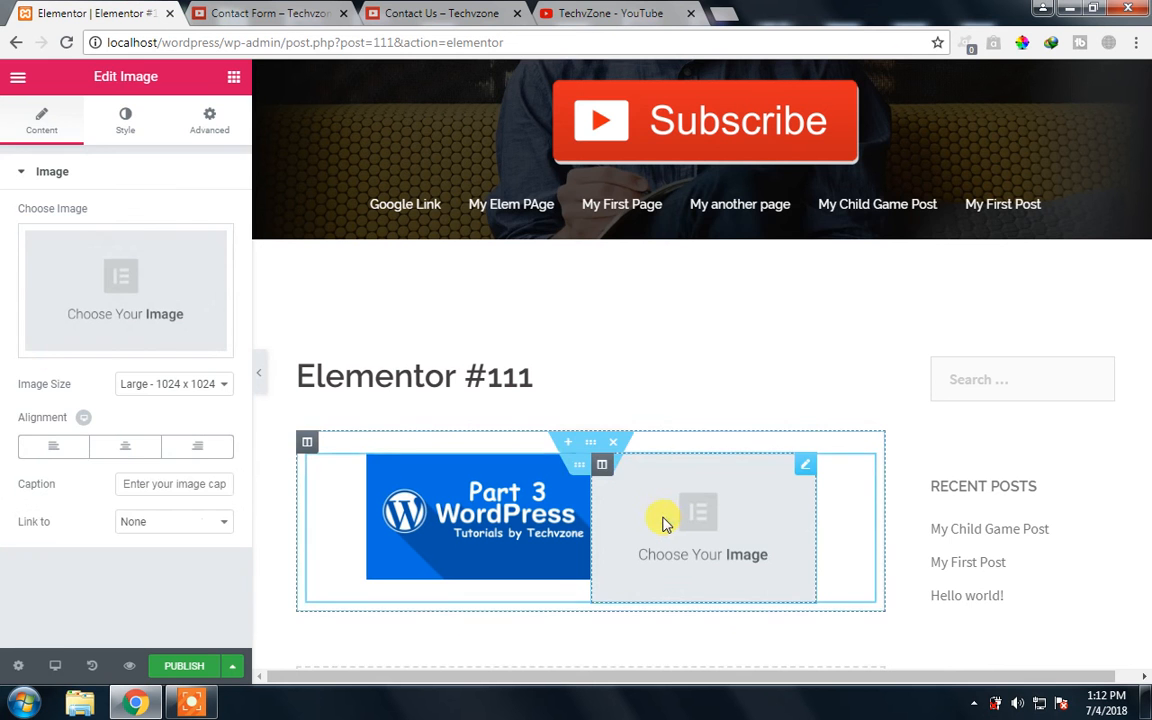
click(30, 288)
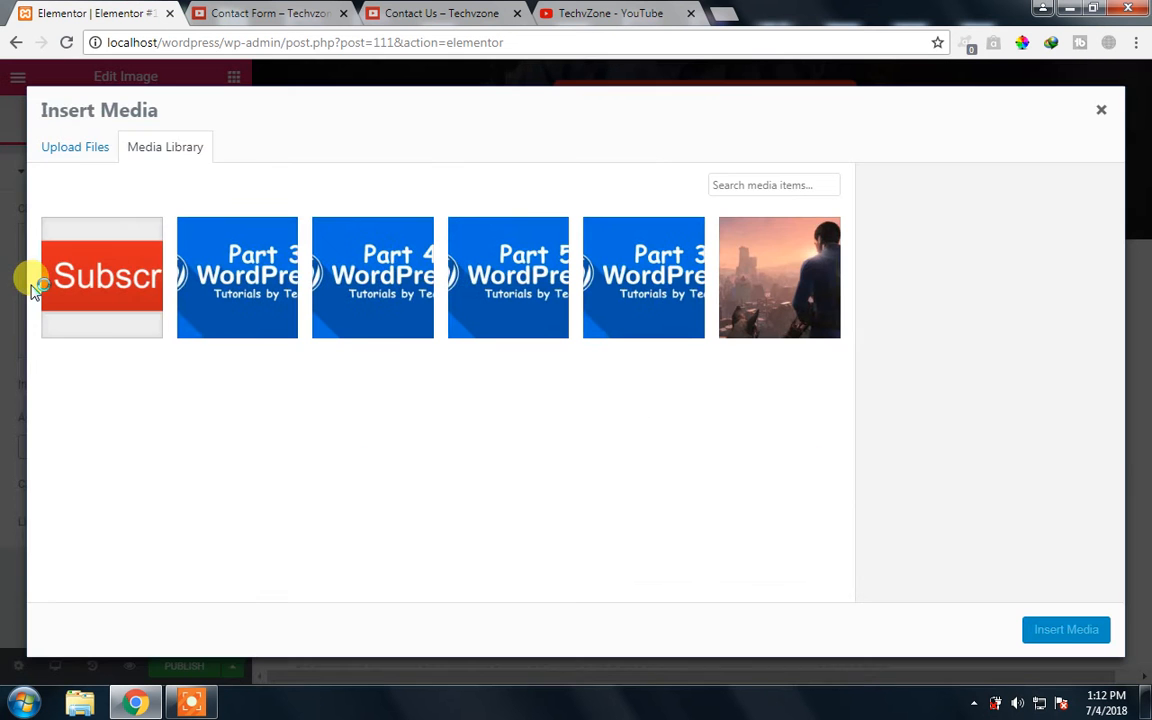
click(751, 247)
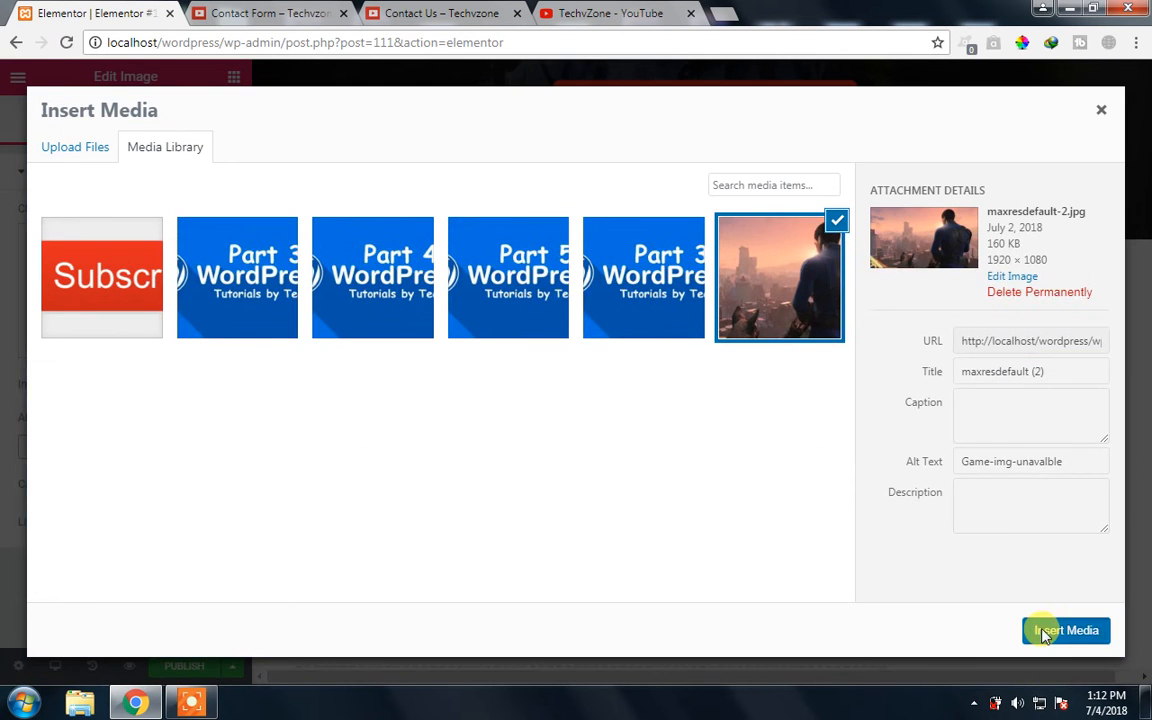
click(1046, 630)
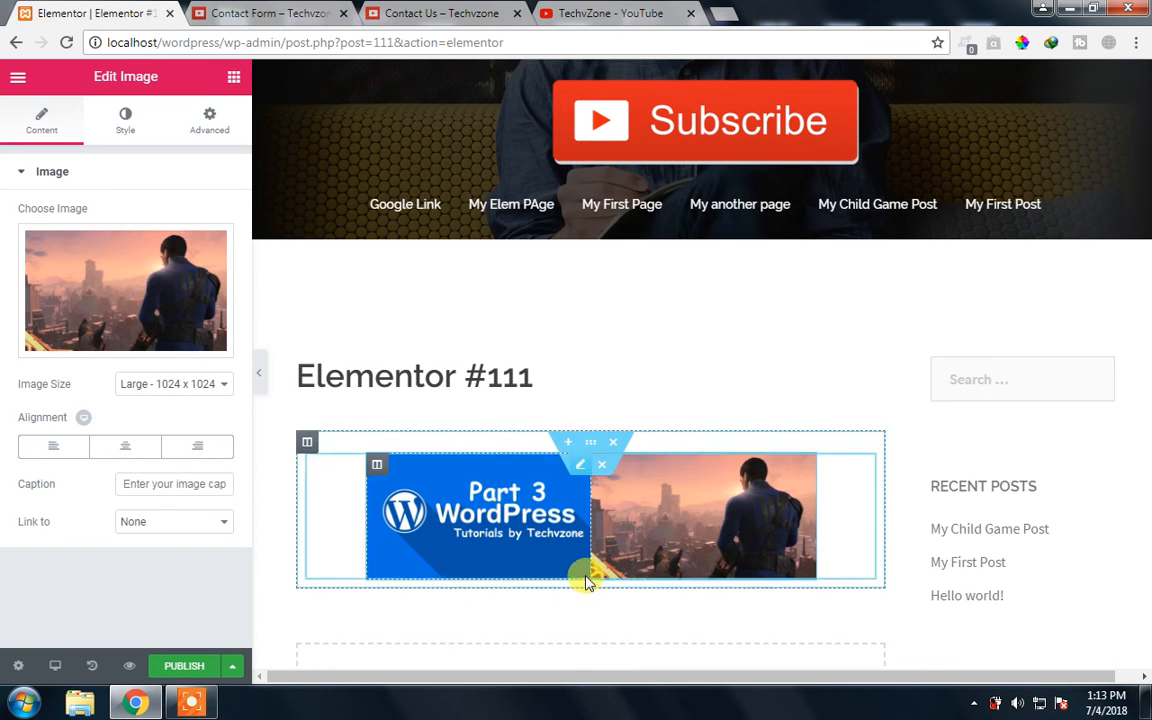
Open the outer section's layout settings and dismiss the right-click editing tip
click(520, 514)
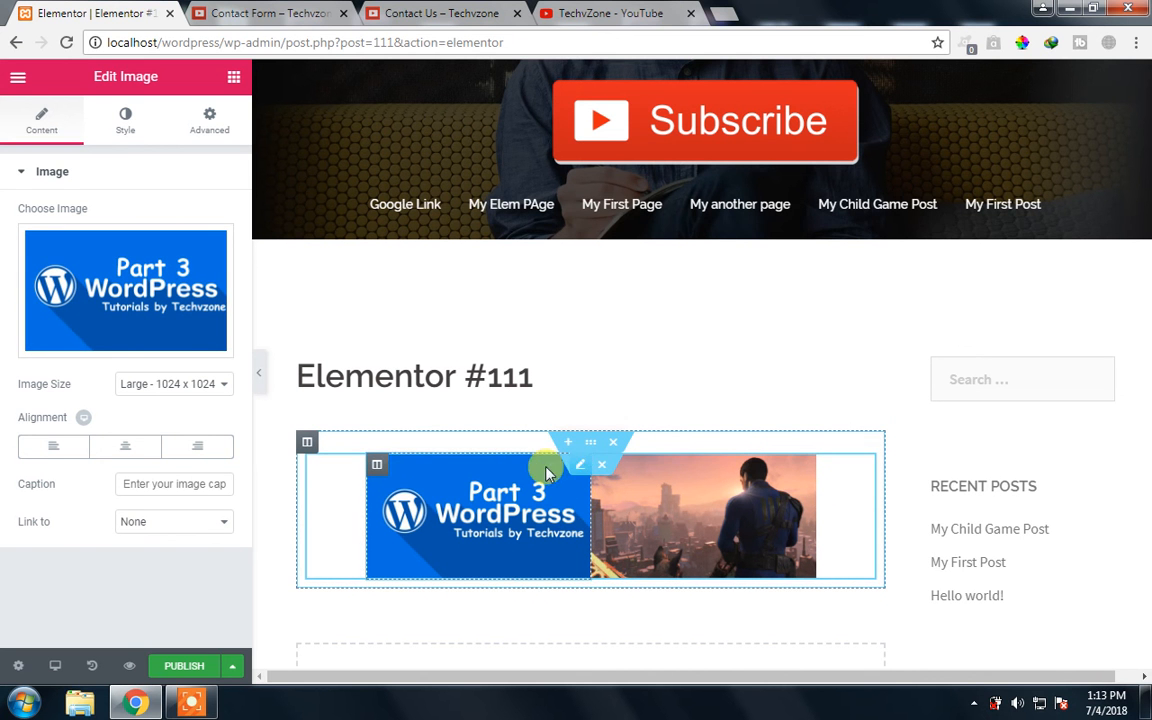
click(589, 445)
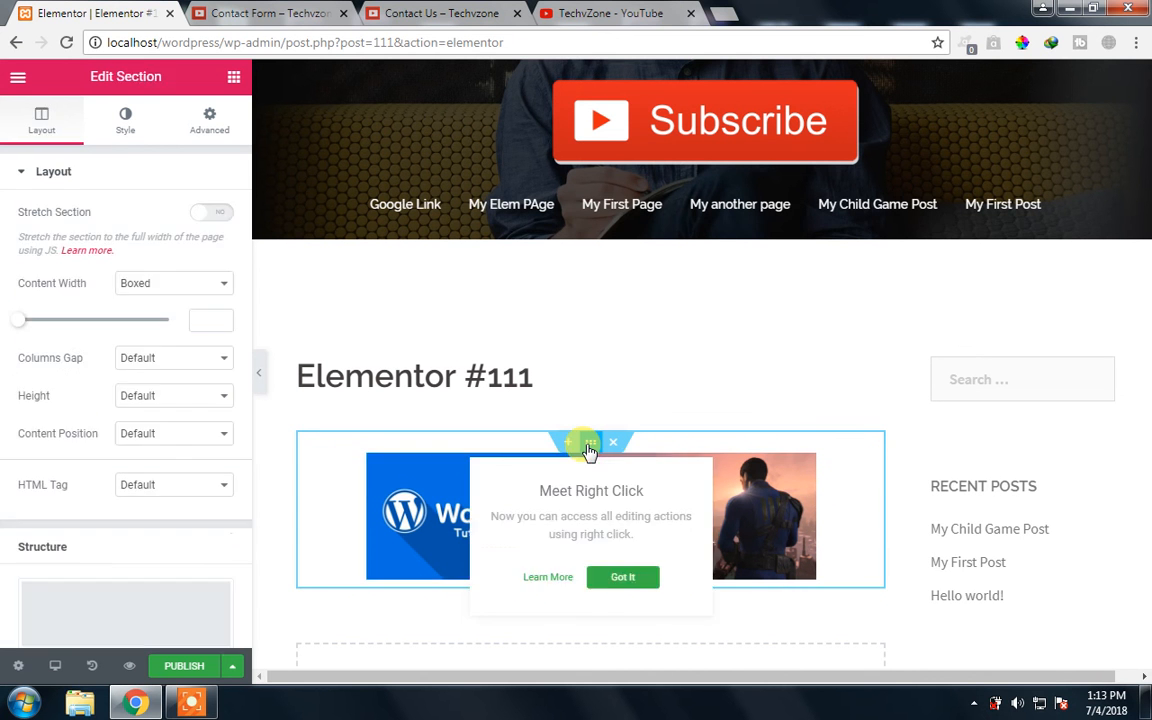
click(617, 576)
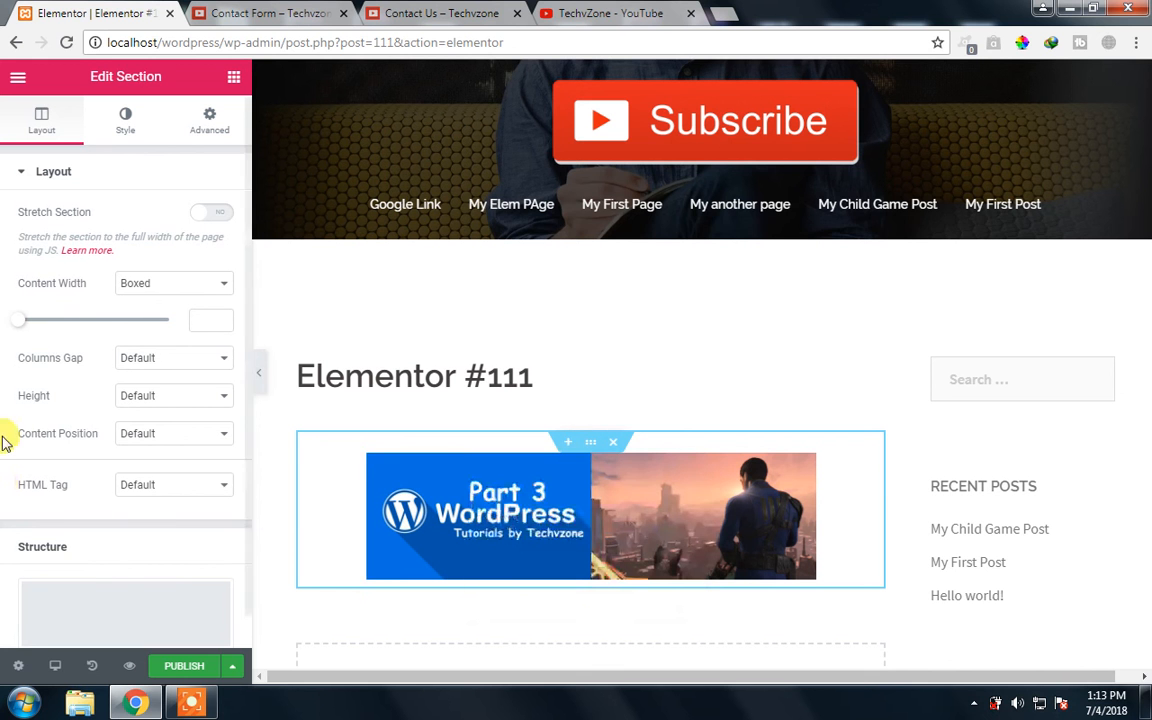
Try the Narrow, Wide and Wider columns gaps on the outer section
click(173, 362)
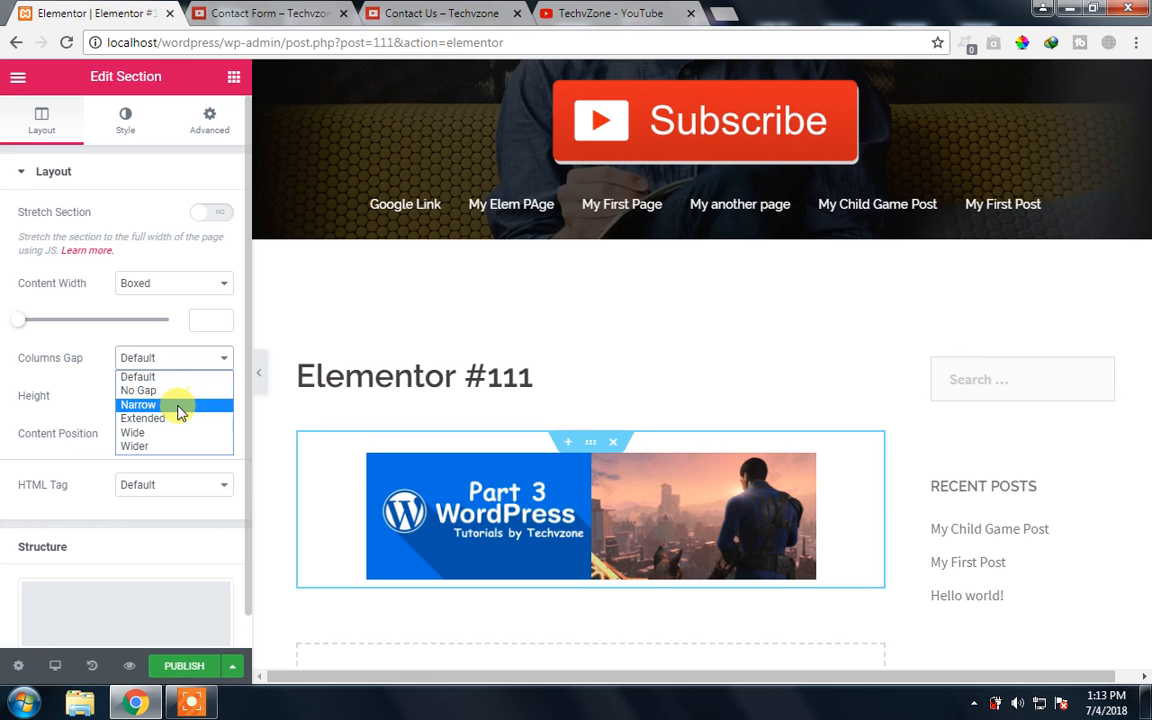
click(172, 404)
click(172, 360)
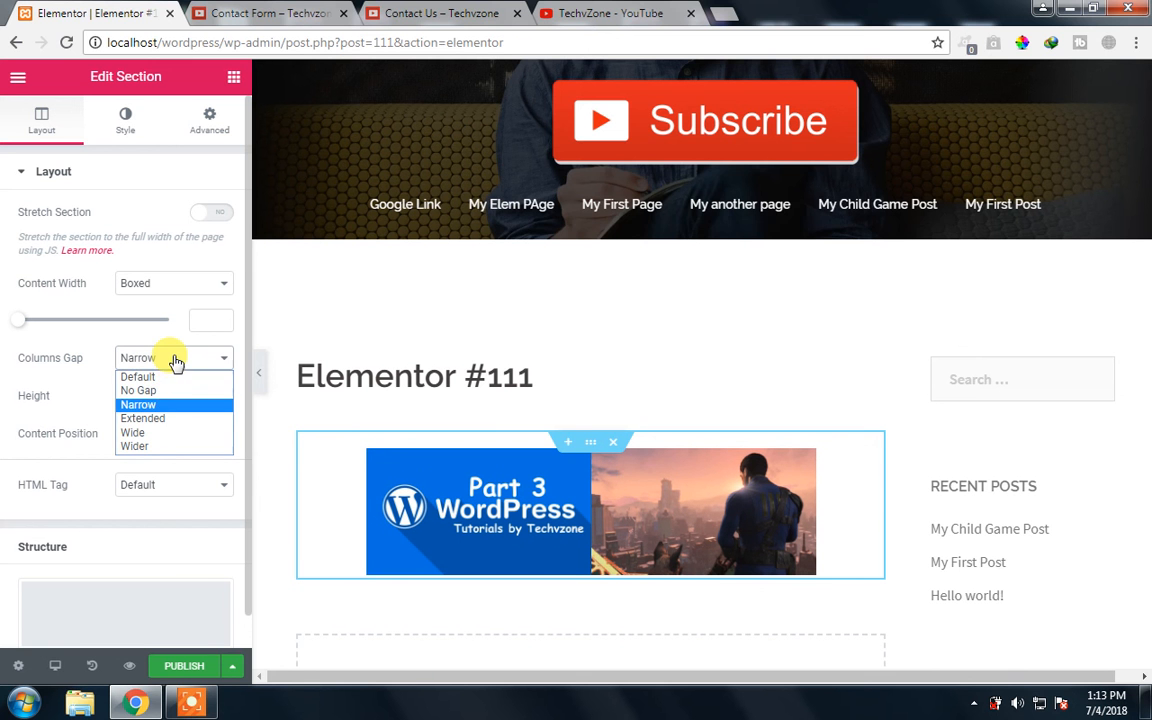
click(168, 436)
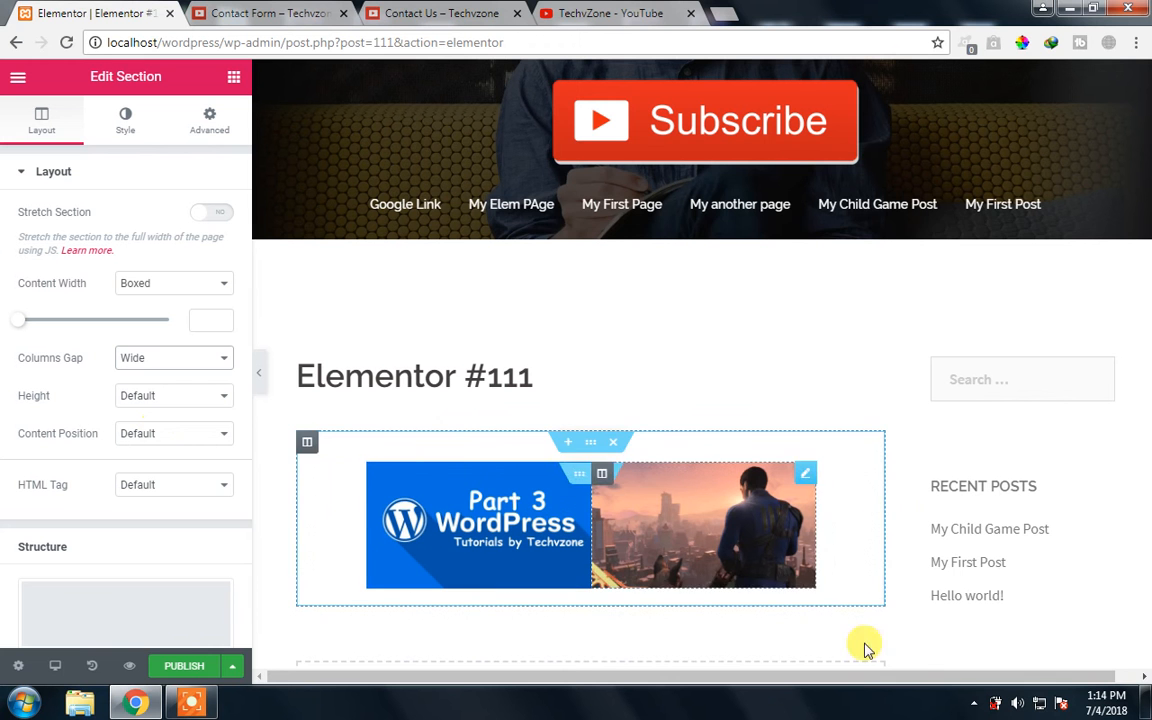
click(175, 360)
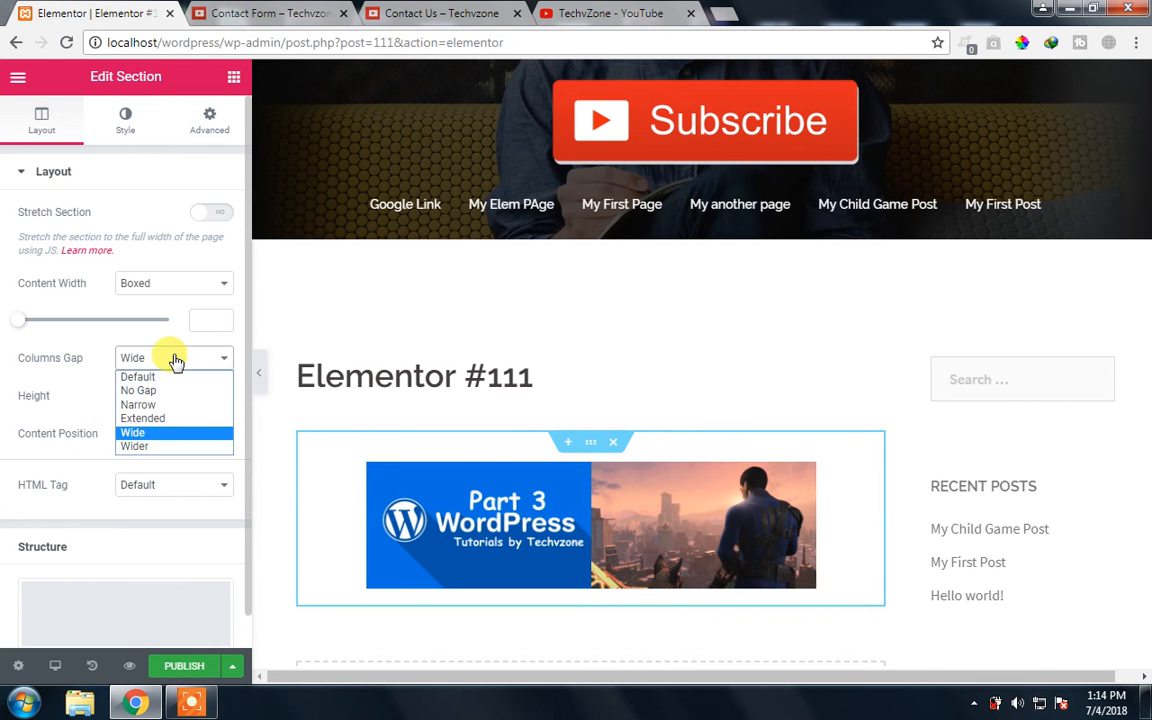
click(175, 447)
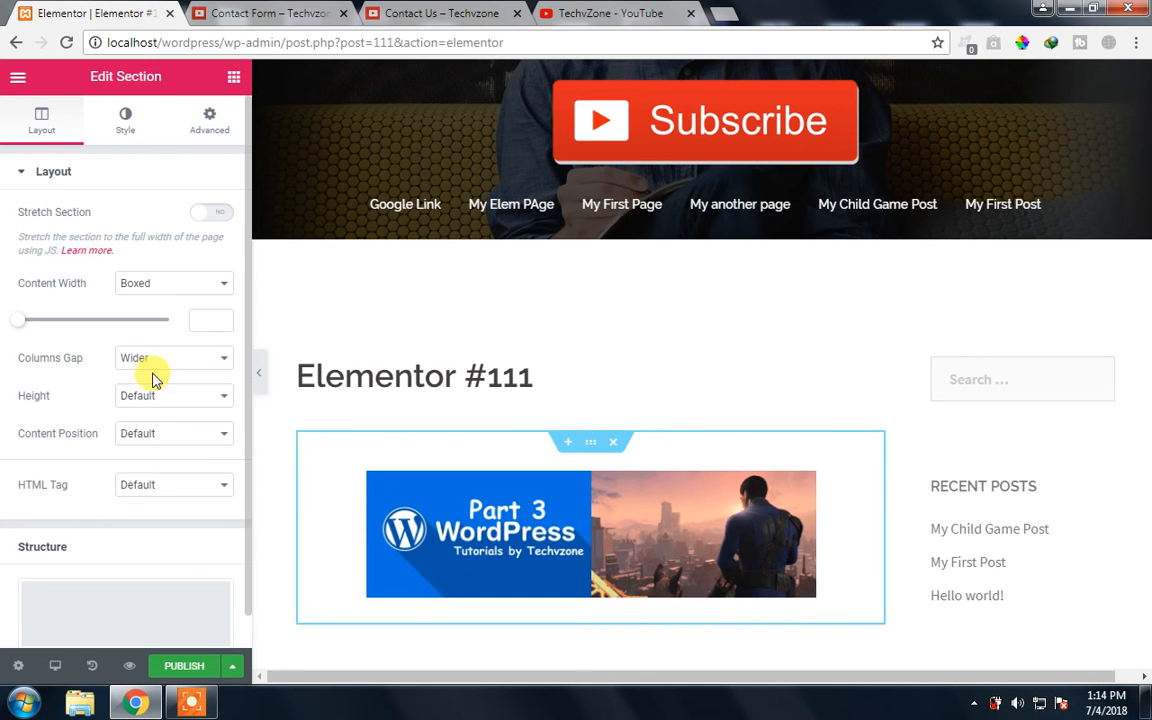
Try the Bottom content position on the outer section, and return its content position and columns gap to Default
click(165, 437)
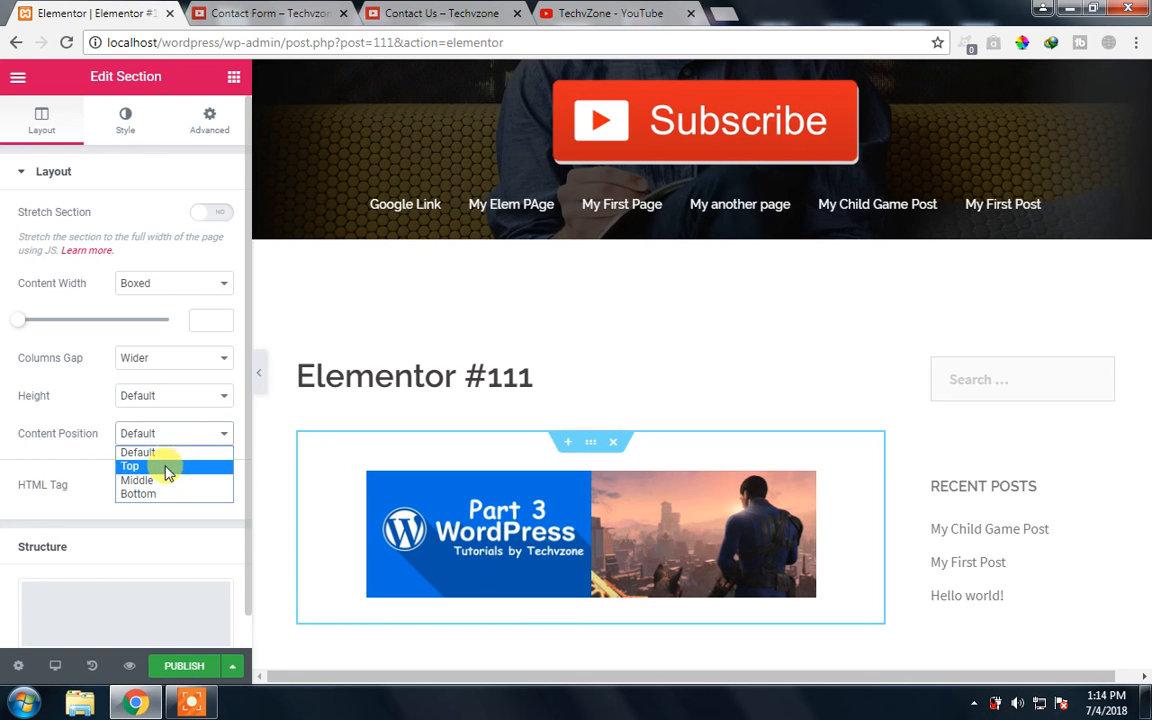
click(166, 494)
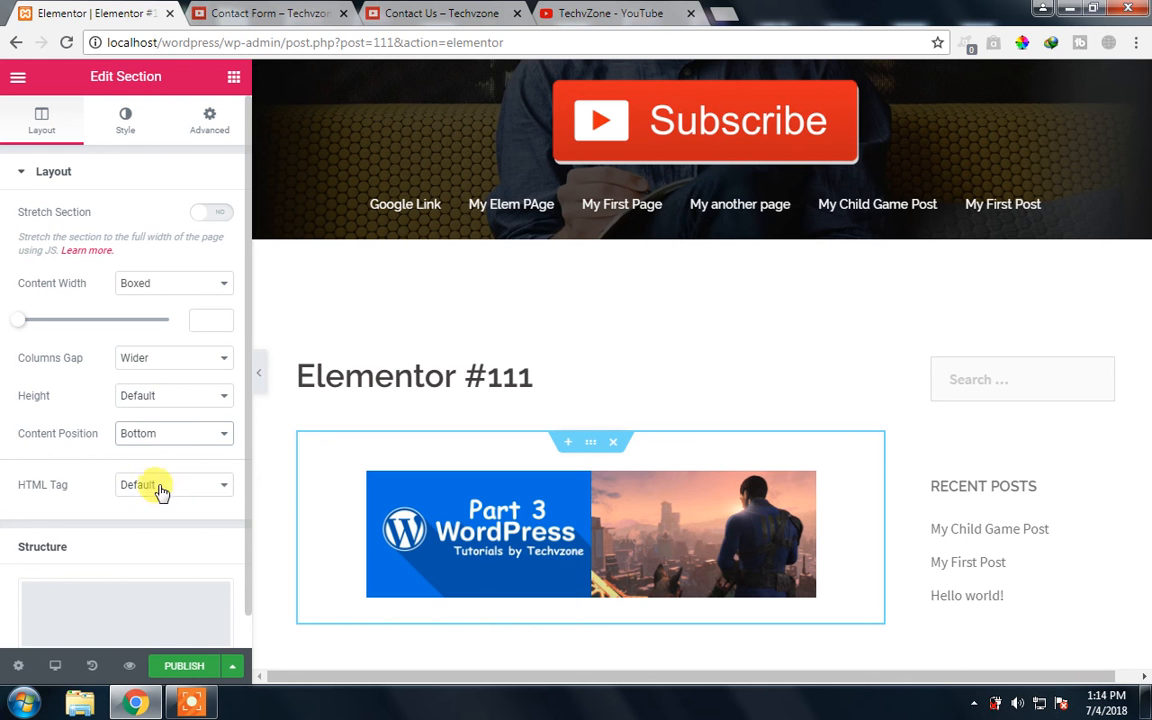
click(147, 437)
click(153, 458)
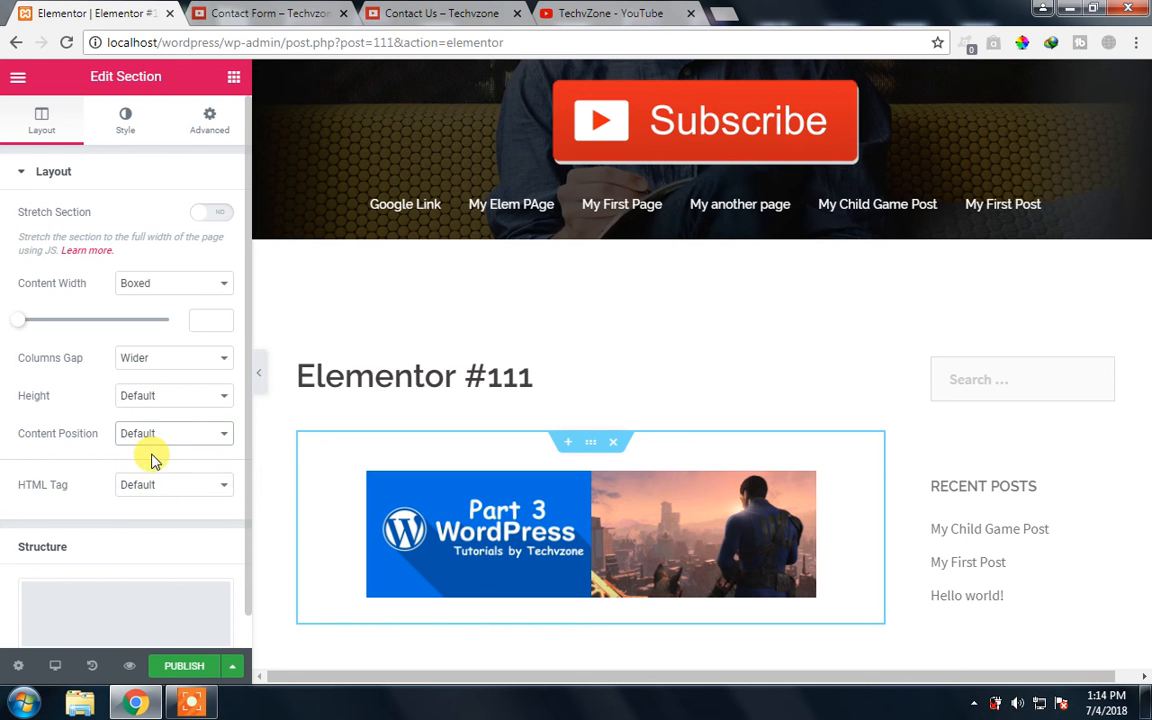
click(146, 359)
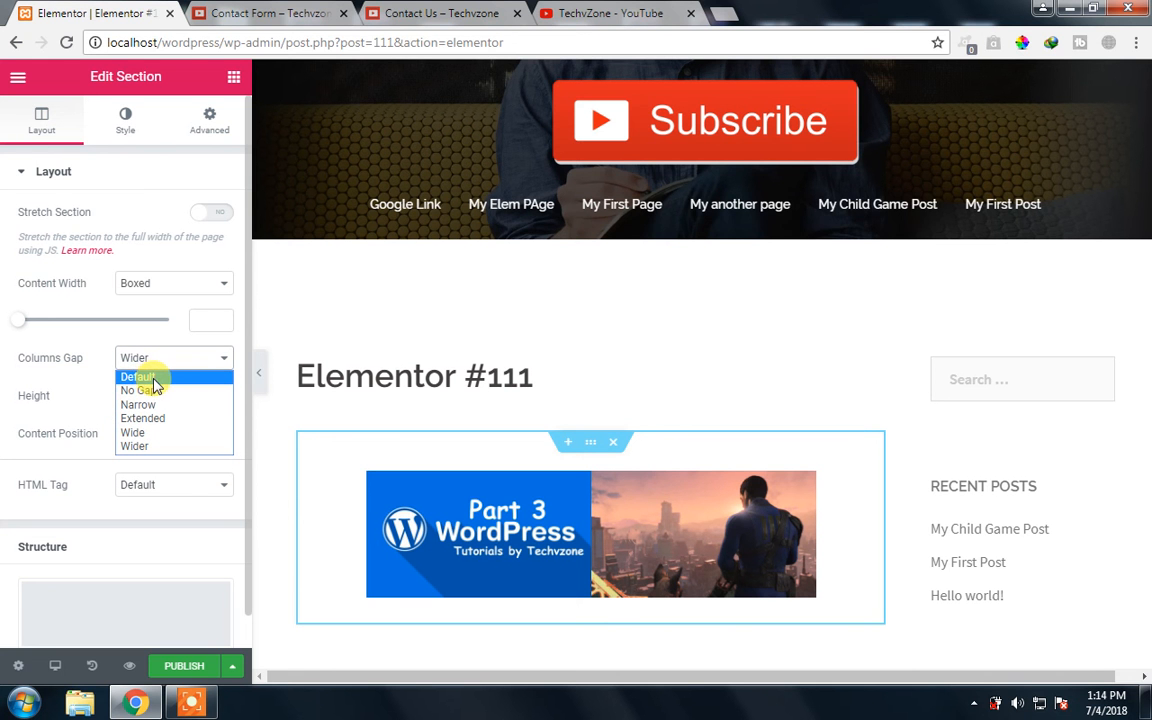
click(138, 377)
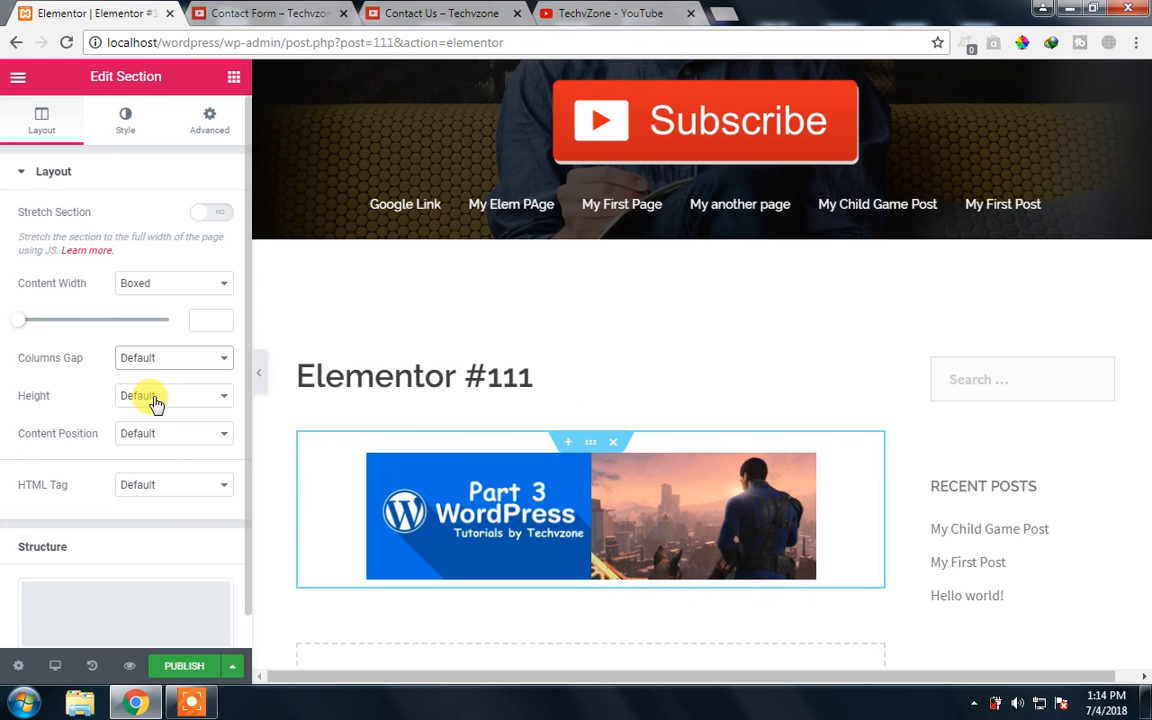
Try boxed content widths of 899 and 500 on the outer section, and set its content width to Full Width
drag(19, 329, 74, 332)
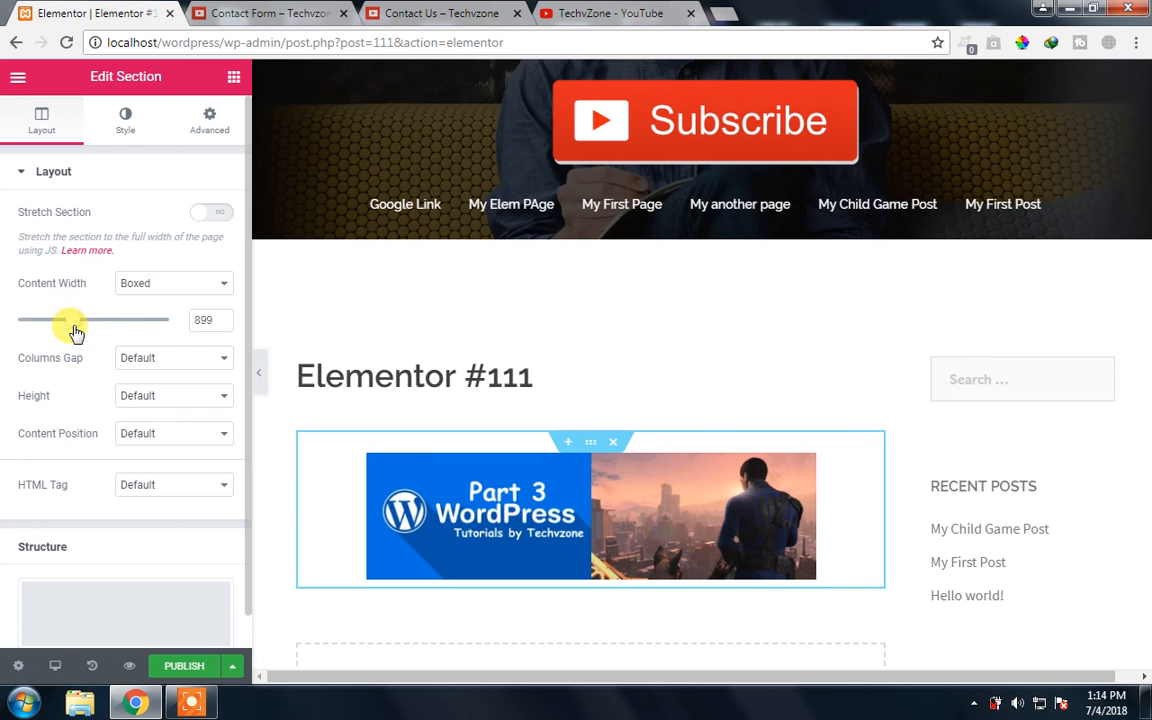
drag(70, 326, 3, 330)
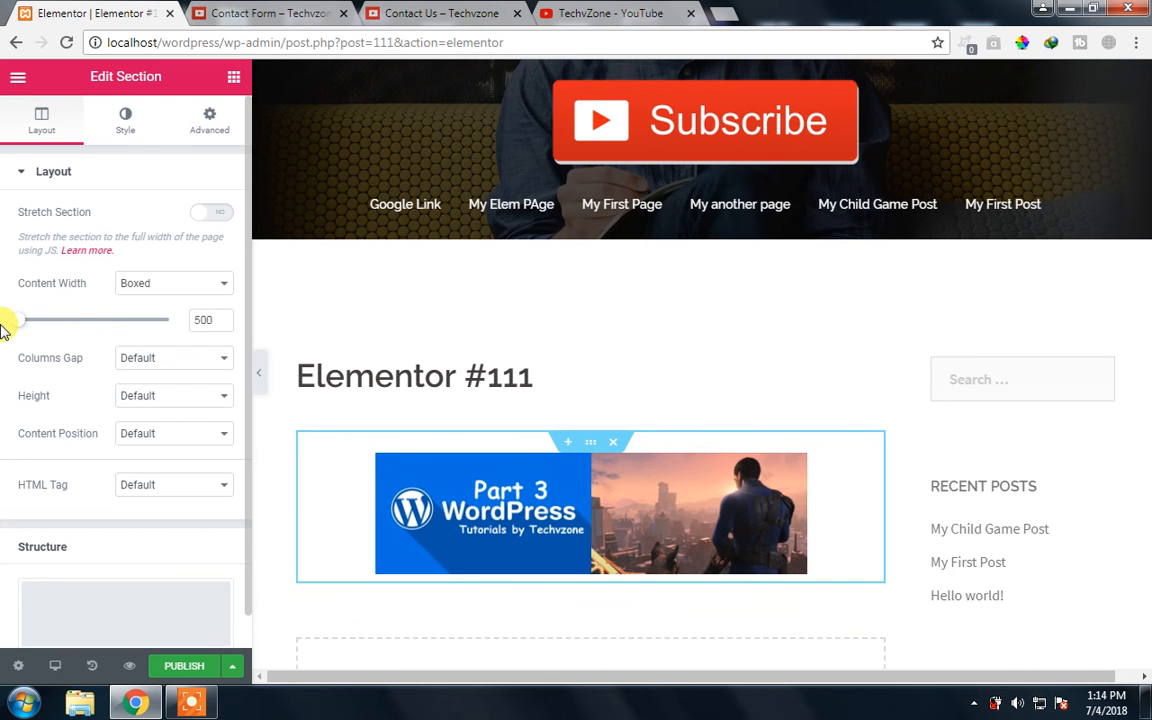
click(130, 285)
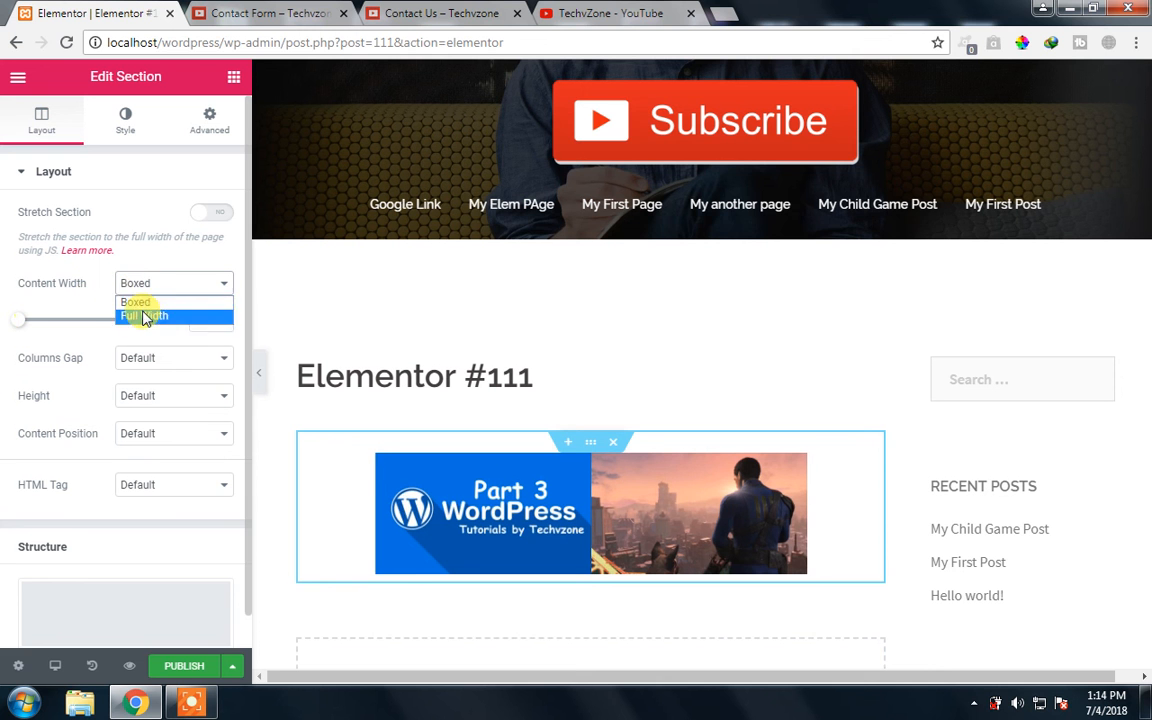
click(143, 316)
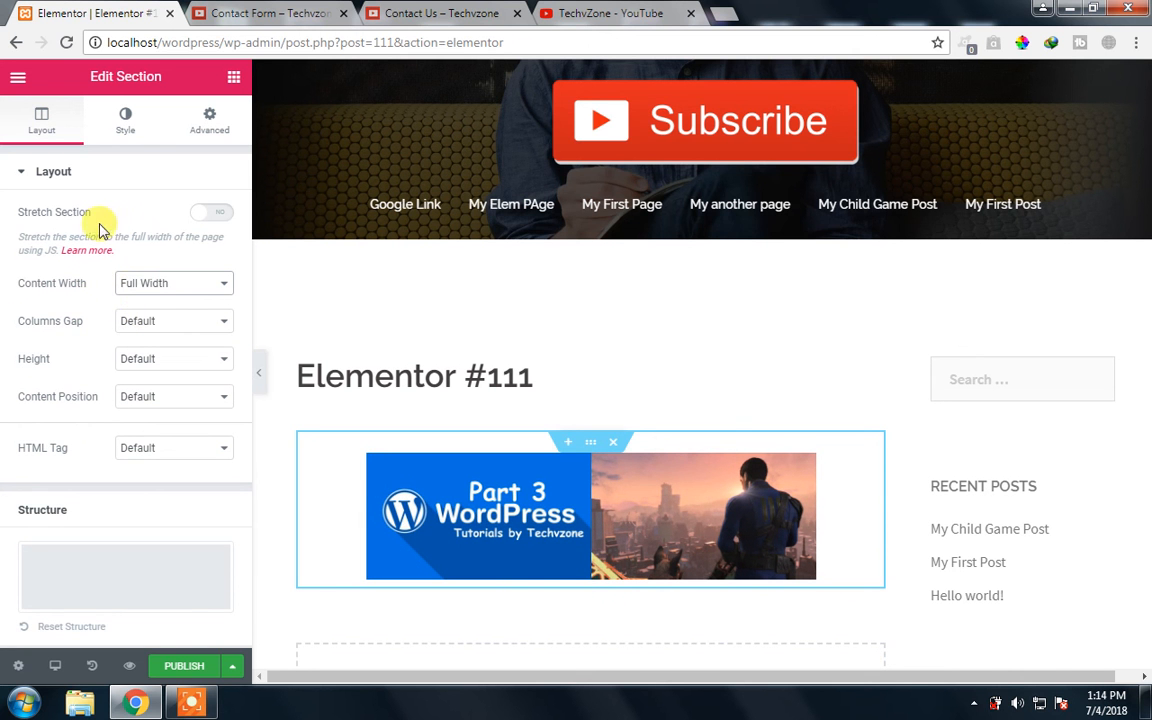
Switch Stretch Section on and off again, and look at the outer section's style and advanced settings
click(205, 213)
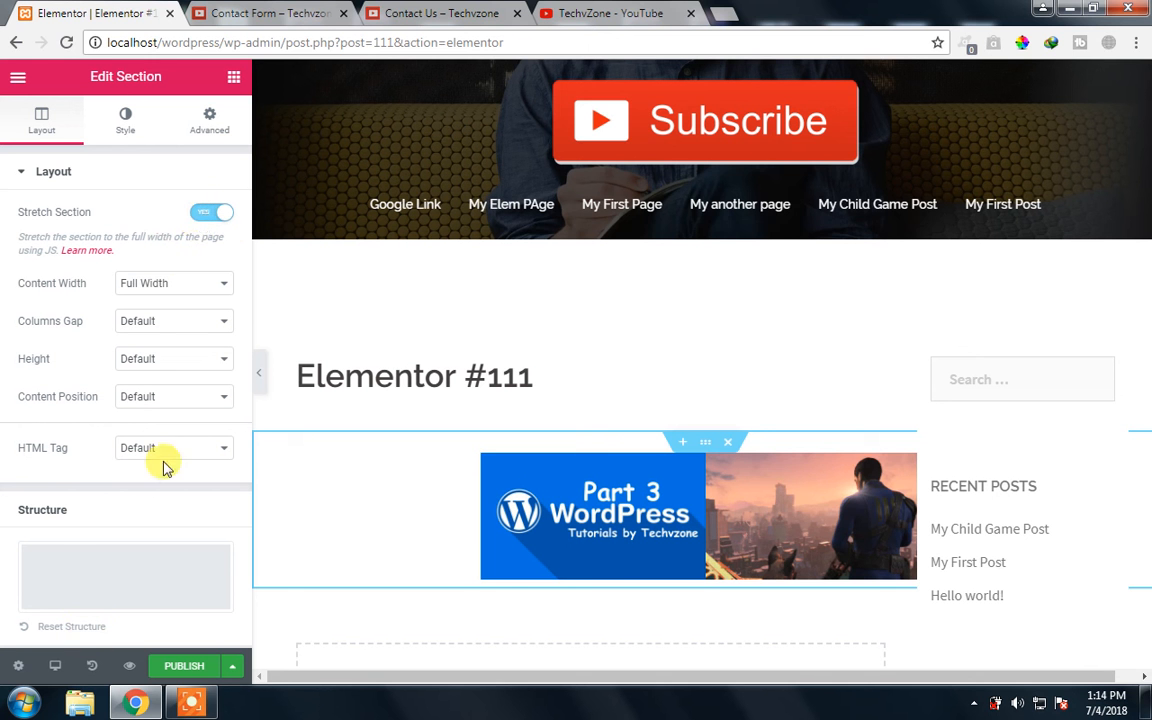
click(200, 216)
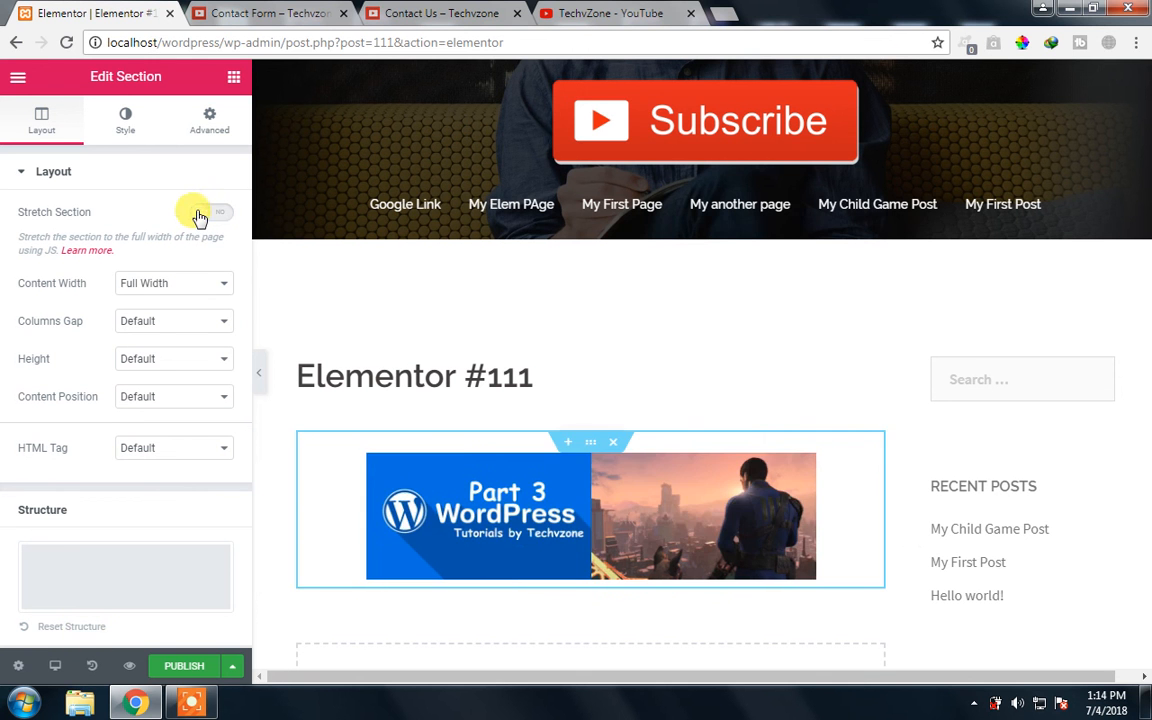
click(130, 120)
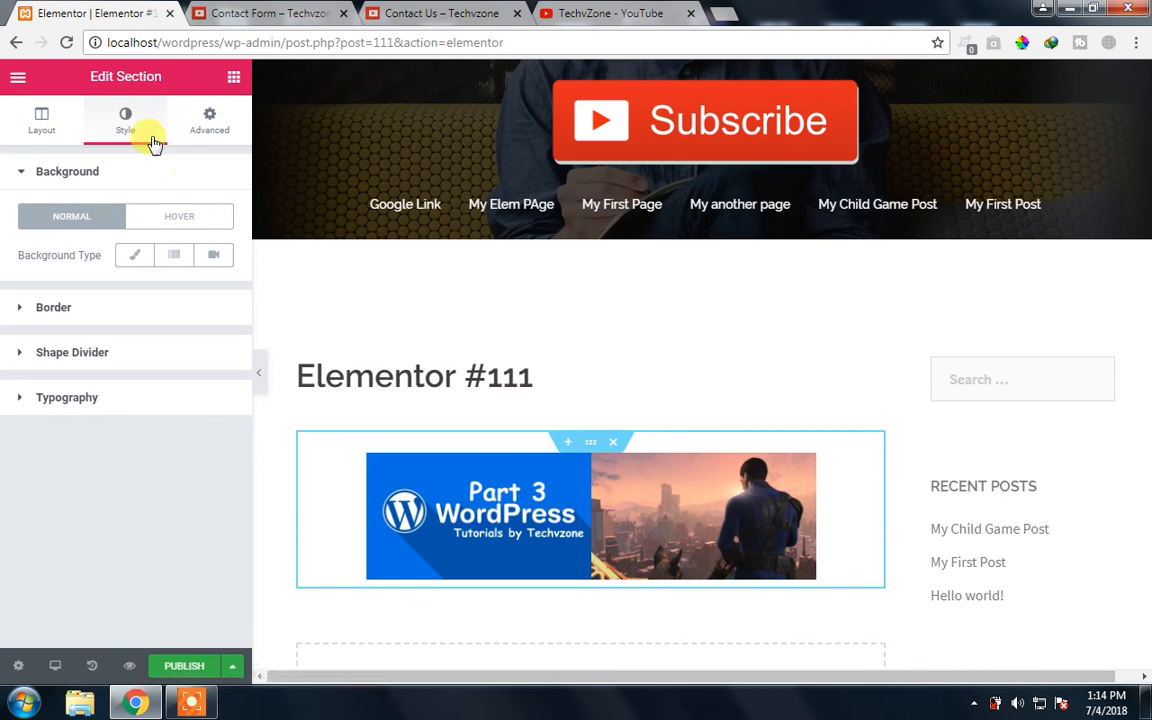
click(210, 117)
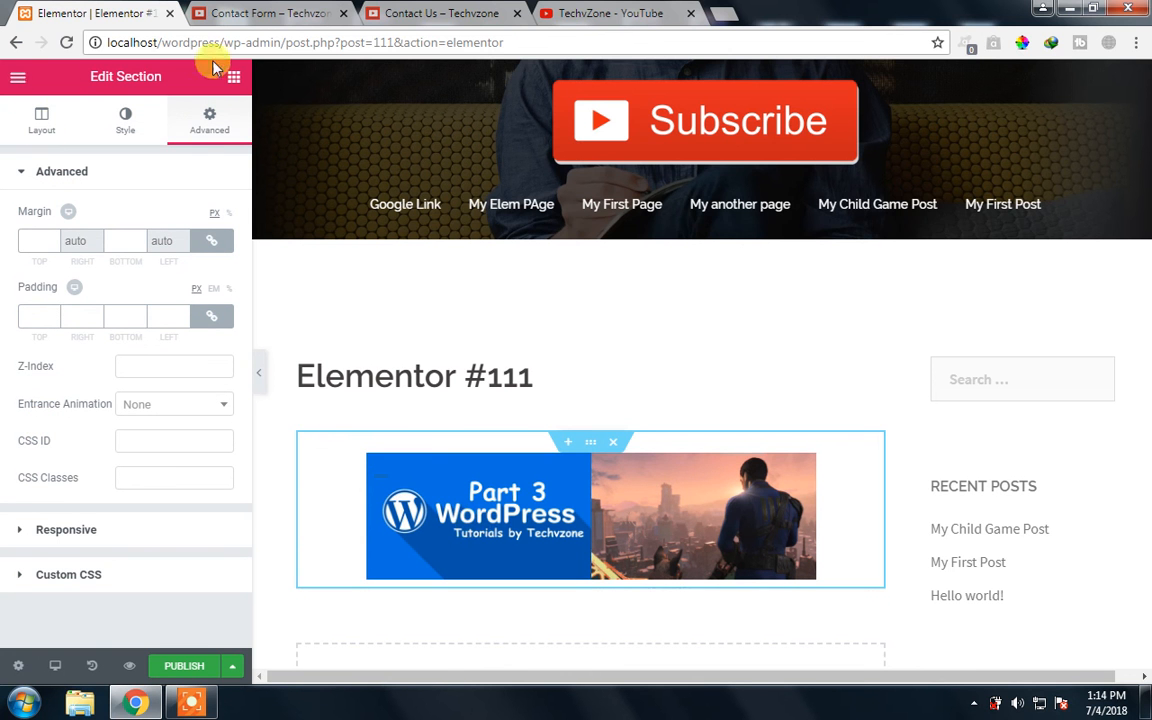
Add a Heading widget above the first column's image and set its HTML tag to H5
click(234, 78)
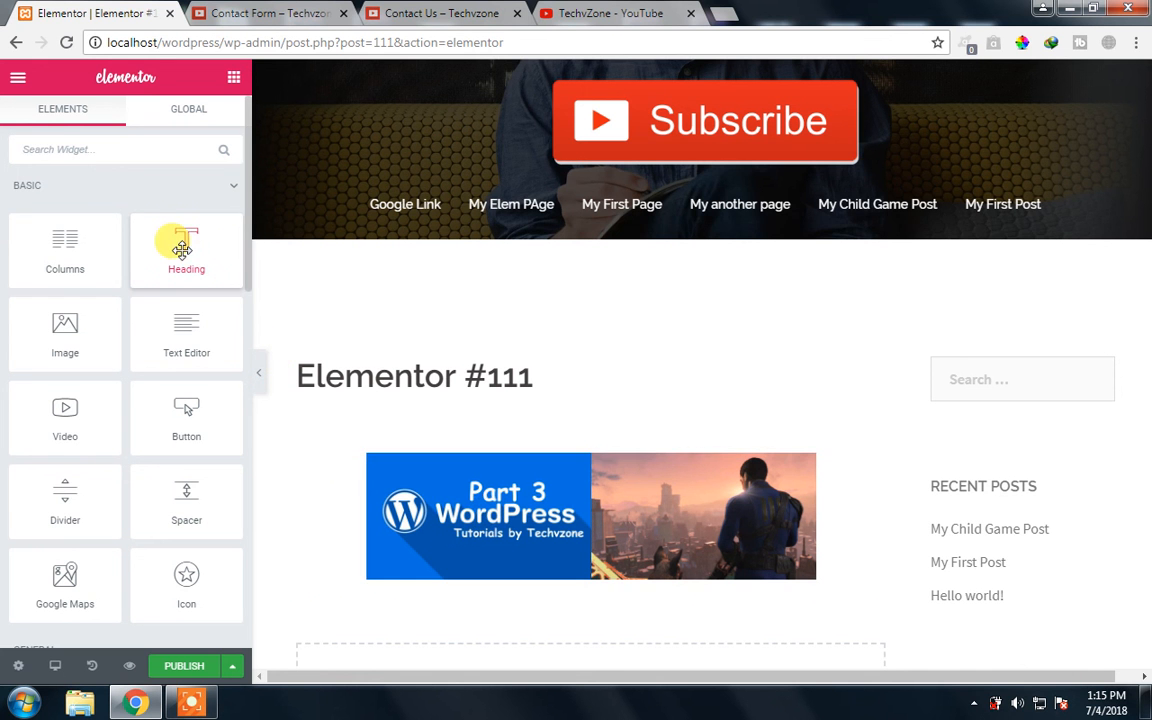
drag(191, 254, 442, 455)
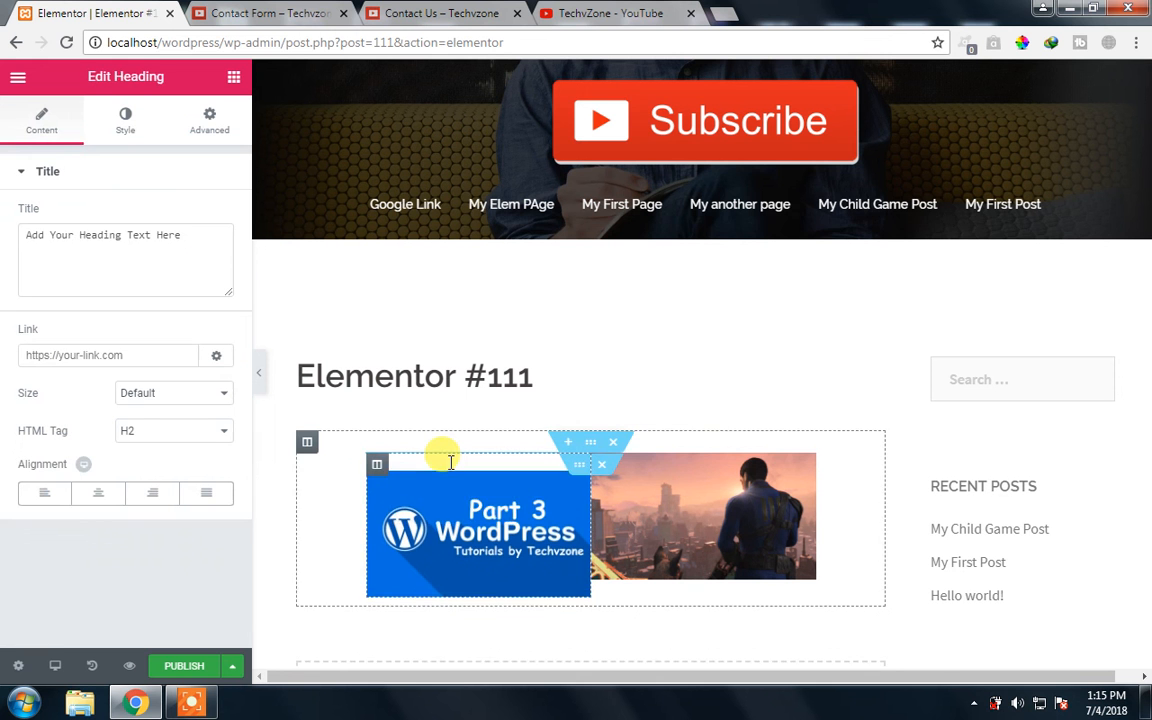
click(161, 443)
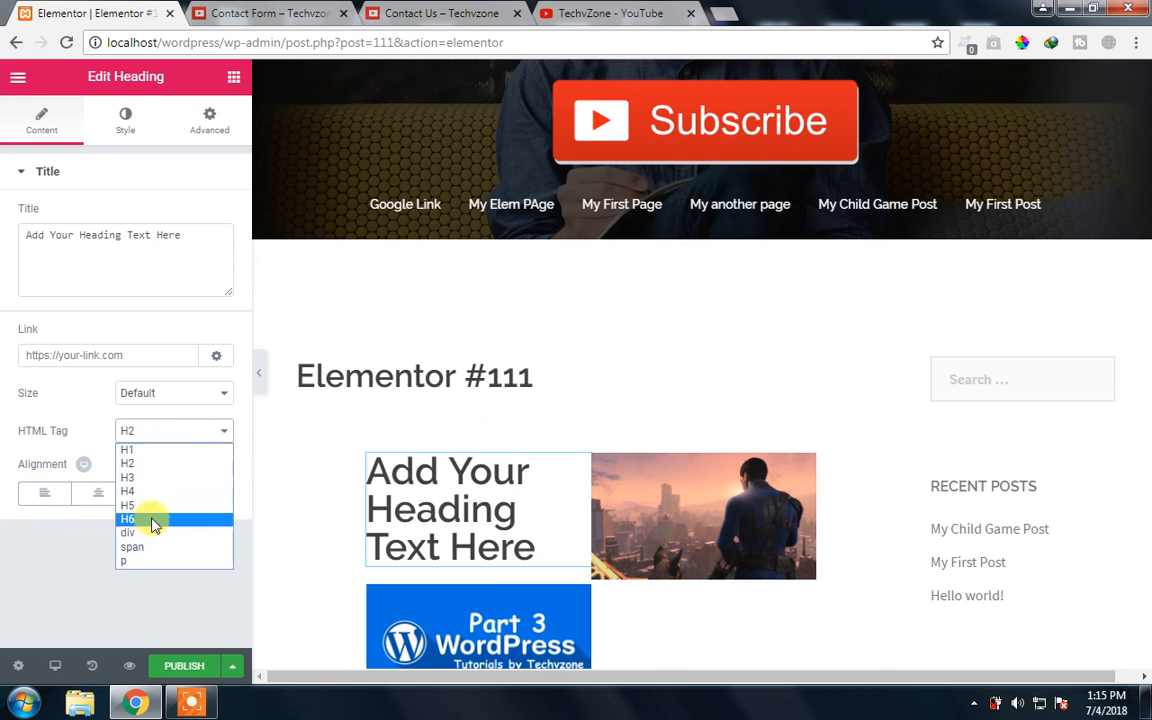
click(143, 453)
Set the heading's title to "My heading" and align it to the center
click(190, 237)
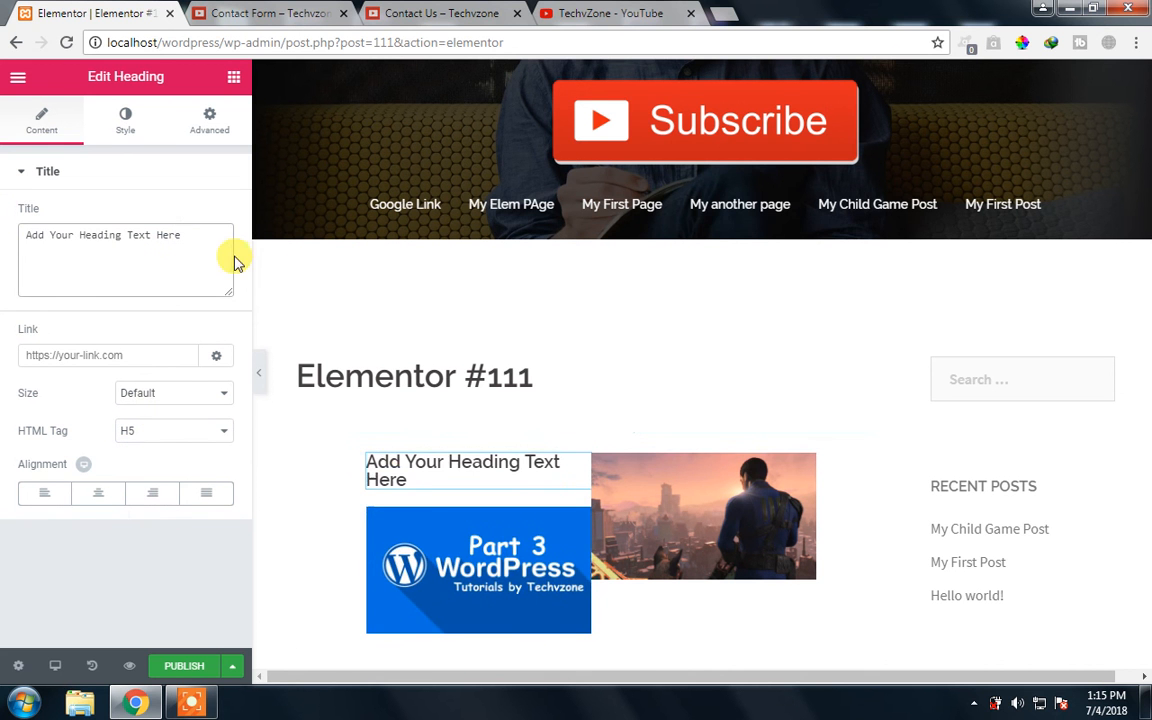
key(ctrl+a)
text(My)
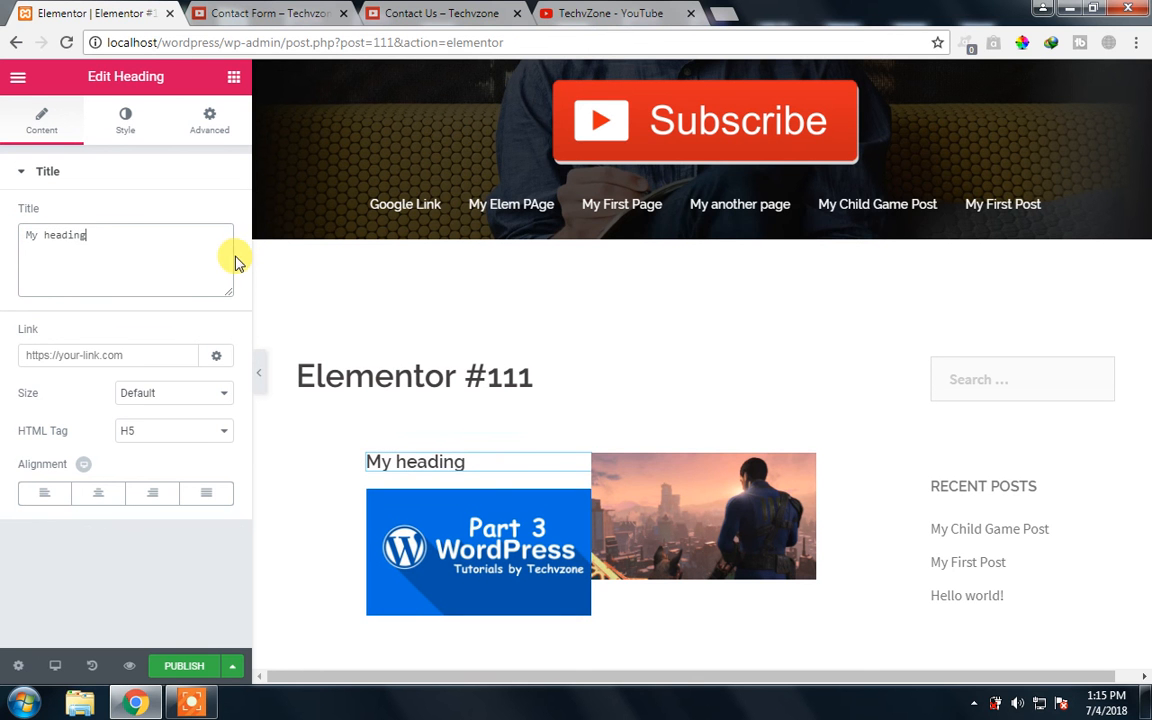
click(137, 354)
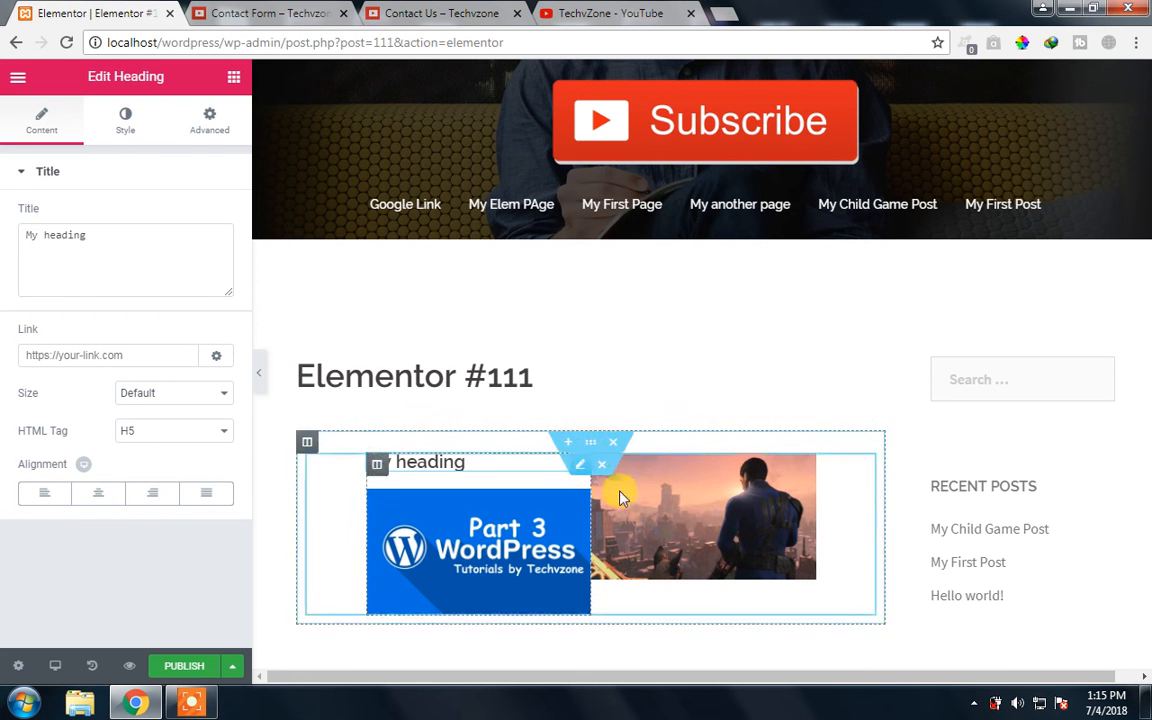
click(45, 493)
click(86, 494)
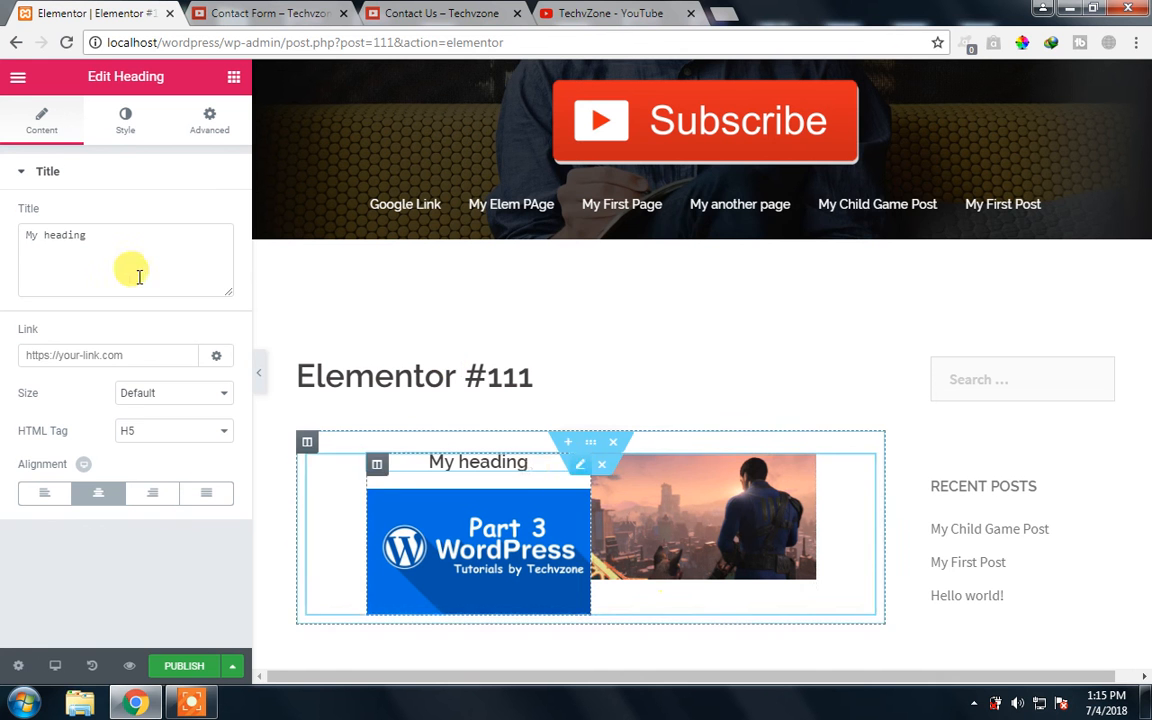
Set the heading's text color to the light blue preset from the color palette
click(120, 126)
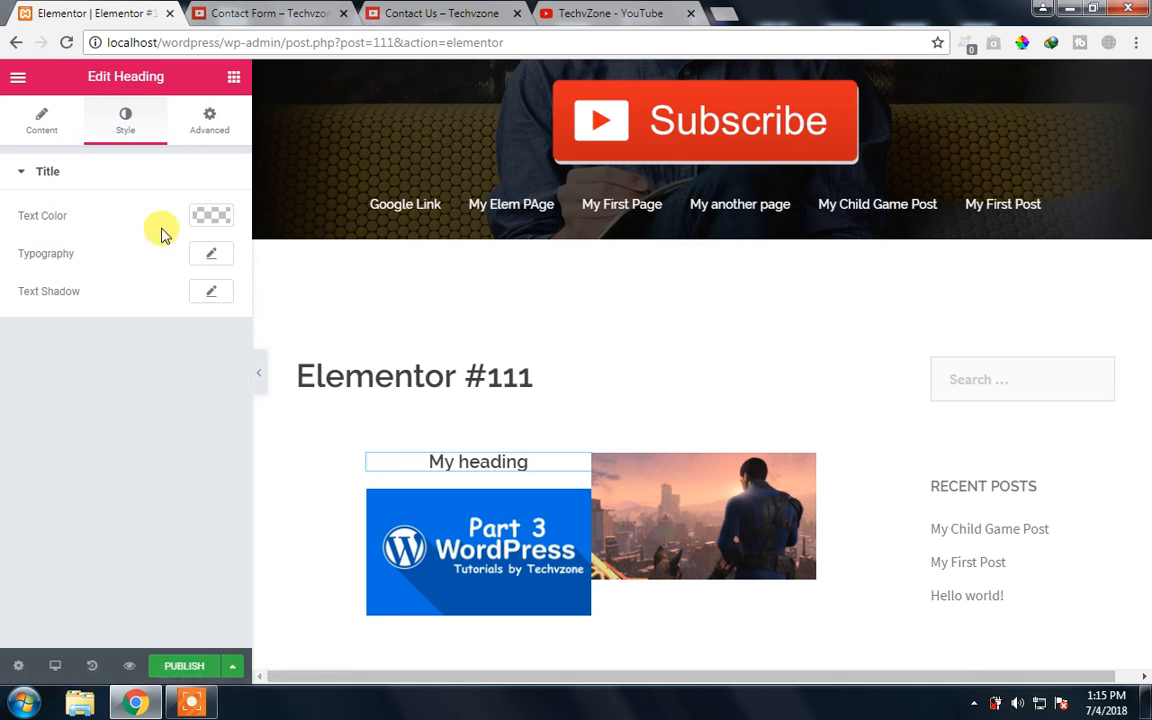
click(205, 216)
drag(95, 298, 14, 401)
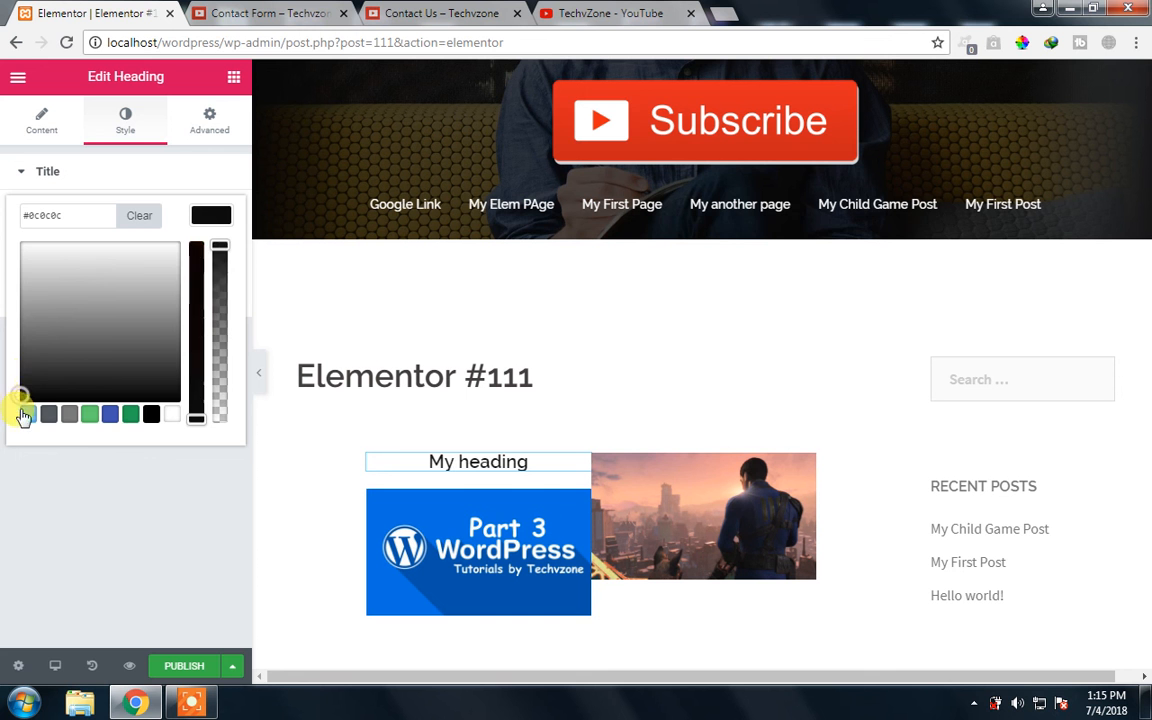
click(24, 416)
click(51, 517)
Review the heading's advanced spacing, animation and CSS options, and return to its content settings
click(228, 121)
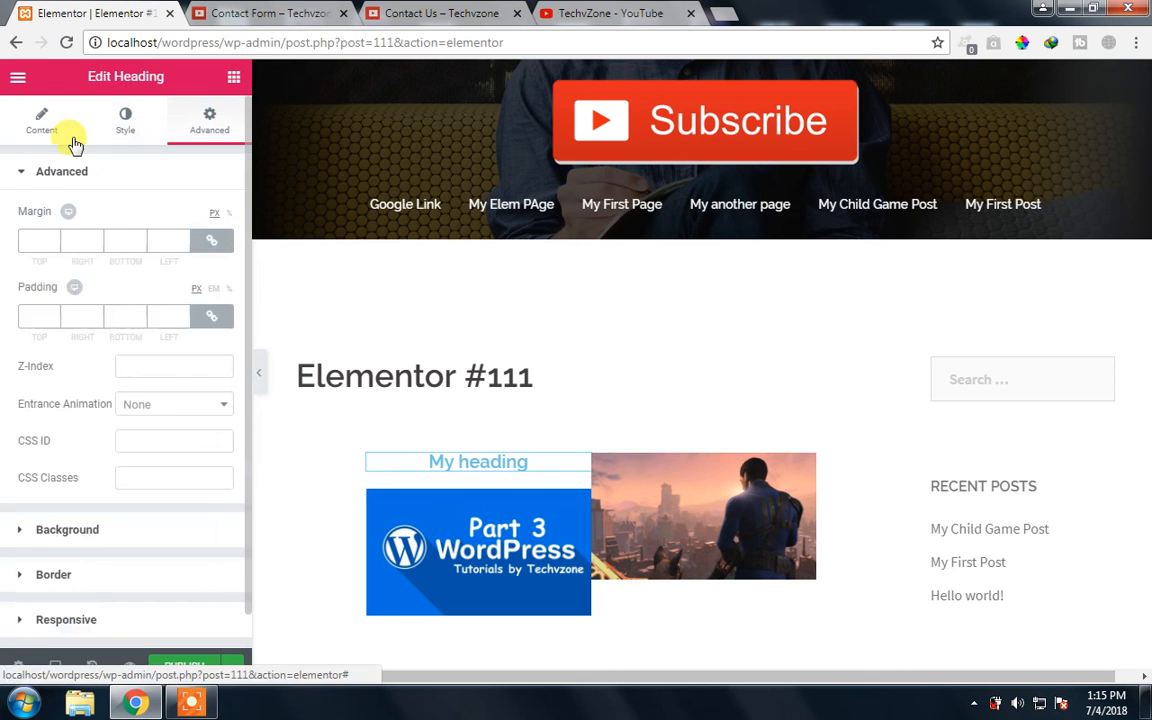
scroll(98, 420, down, 1)
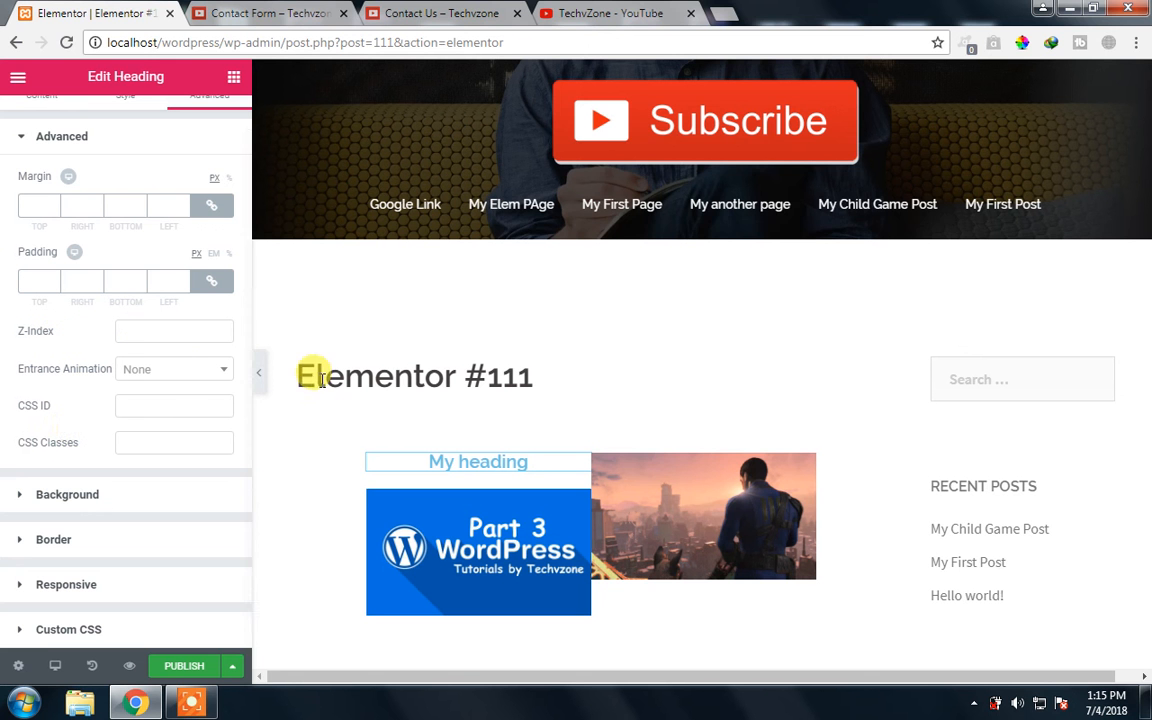
scroll(15, 334, up, 1)
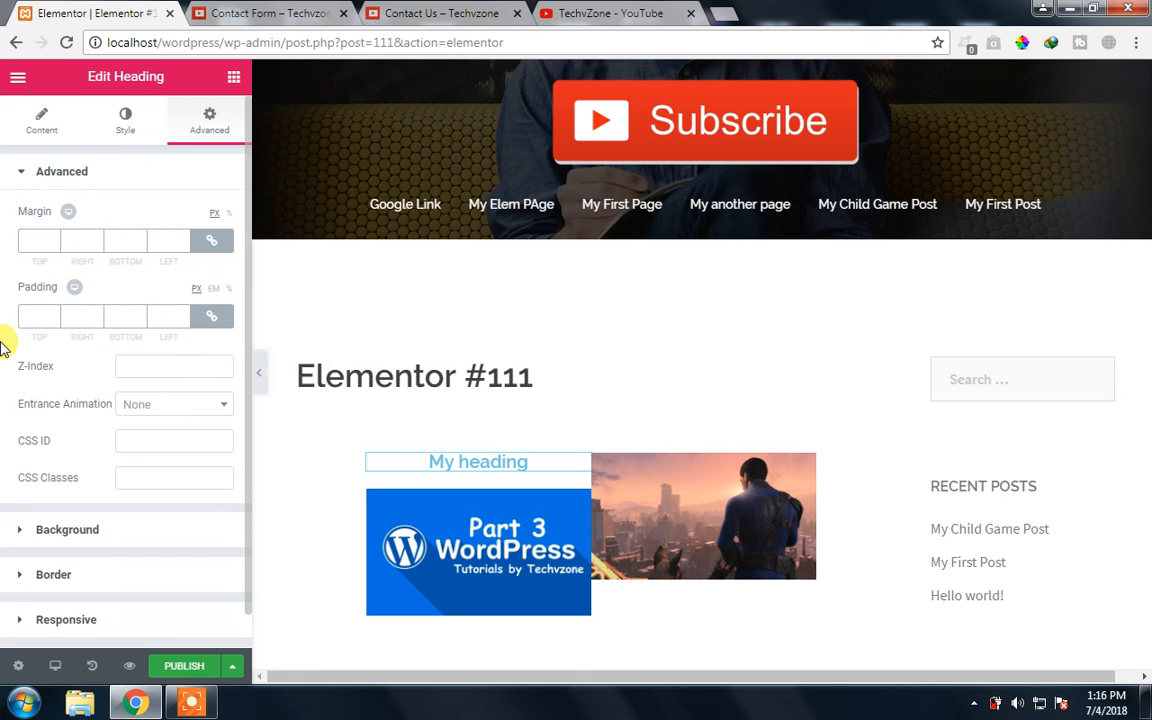
scroll(480, 463, down, 1)
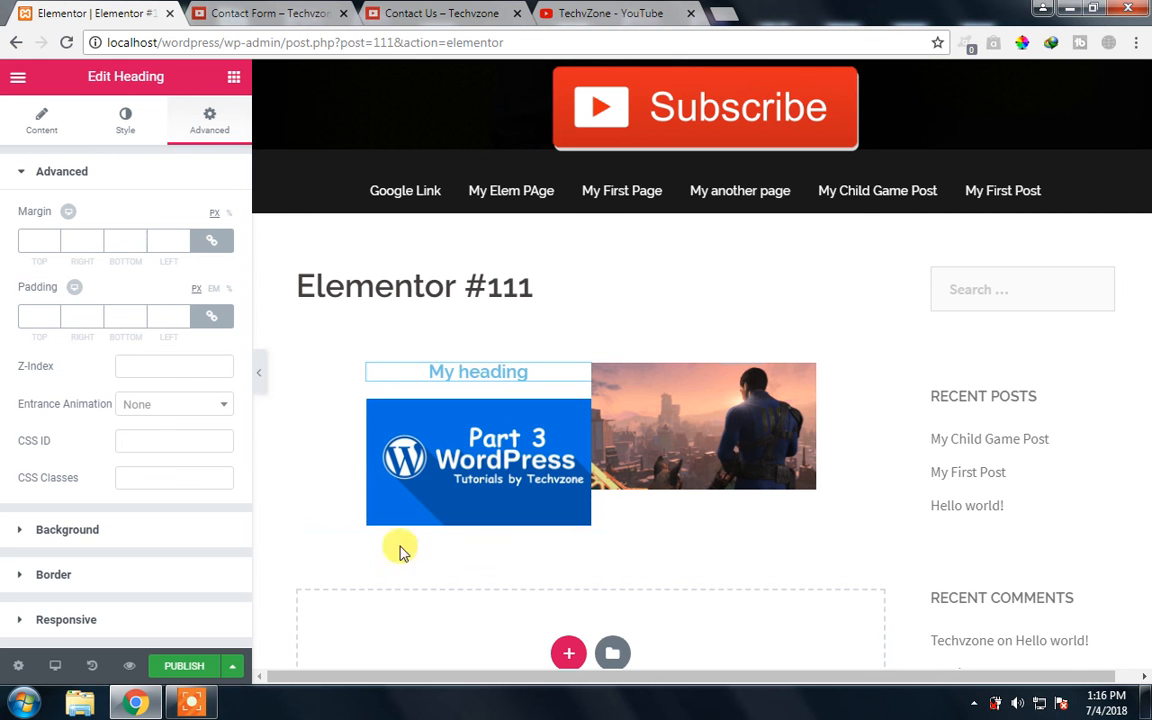
click(45, 118)
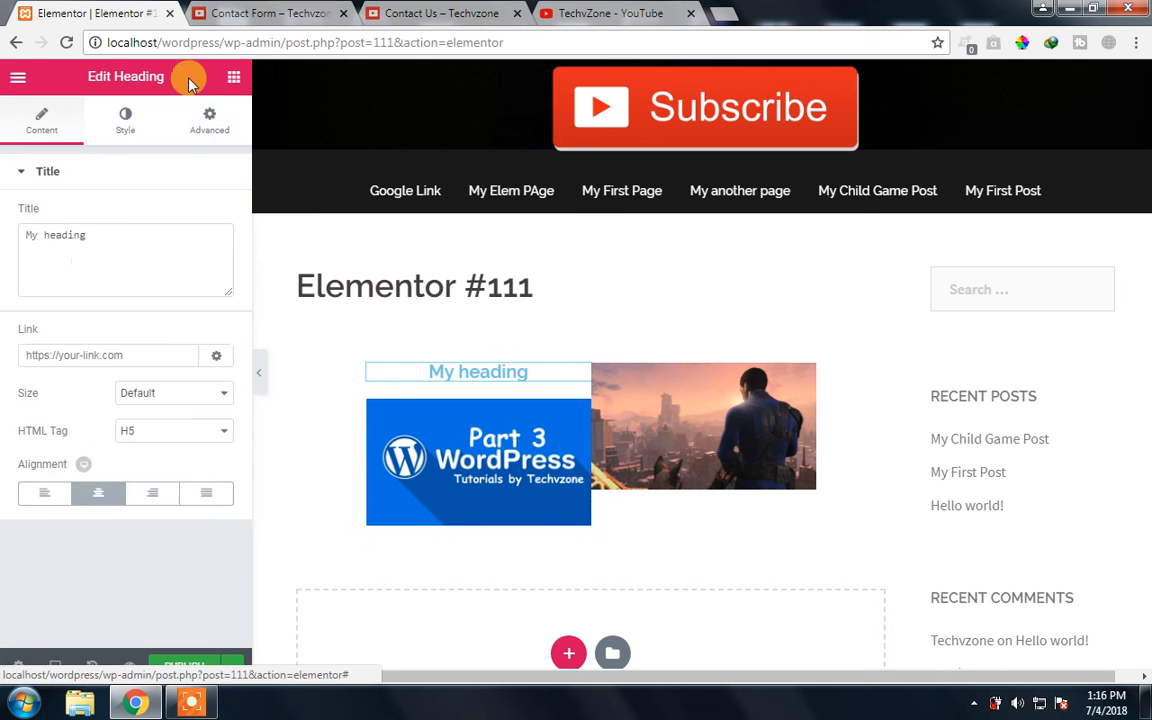
Add a Text Editor widget below the first column's image, keeping its placeholder text
click(232, 78)
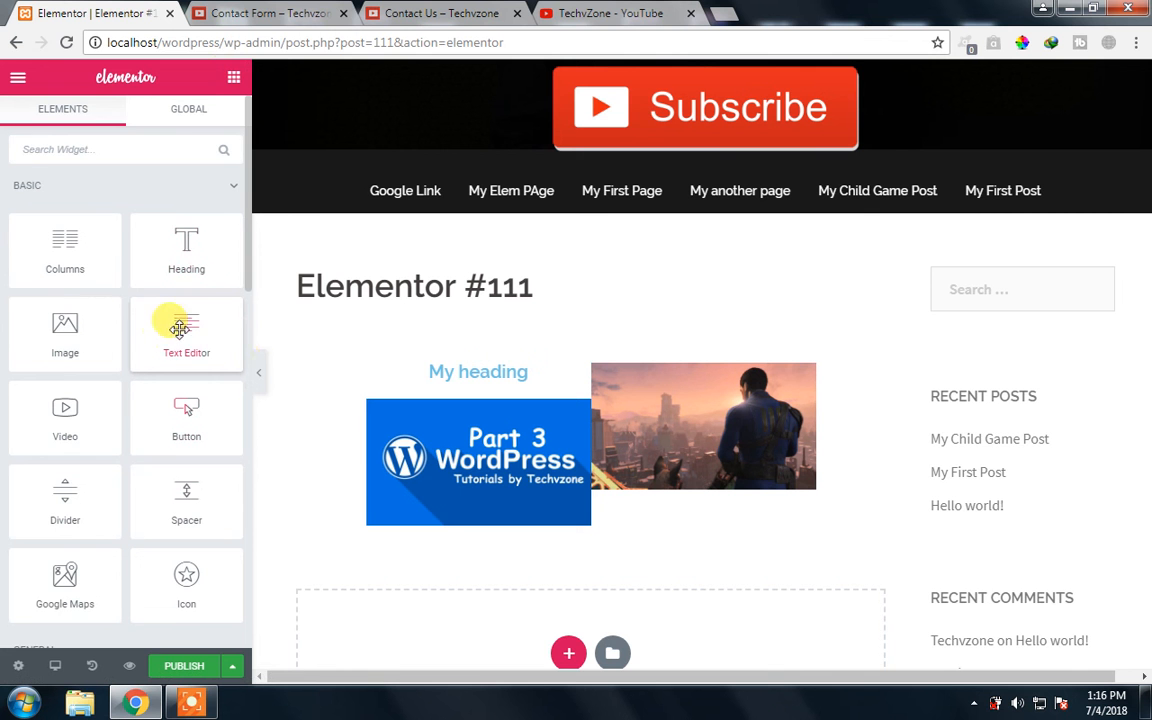
drag(169, 334, 470, 527)
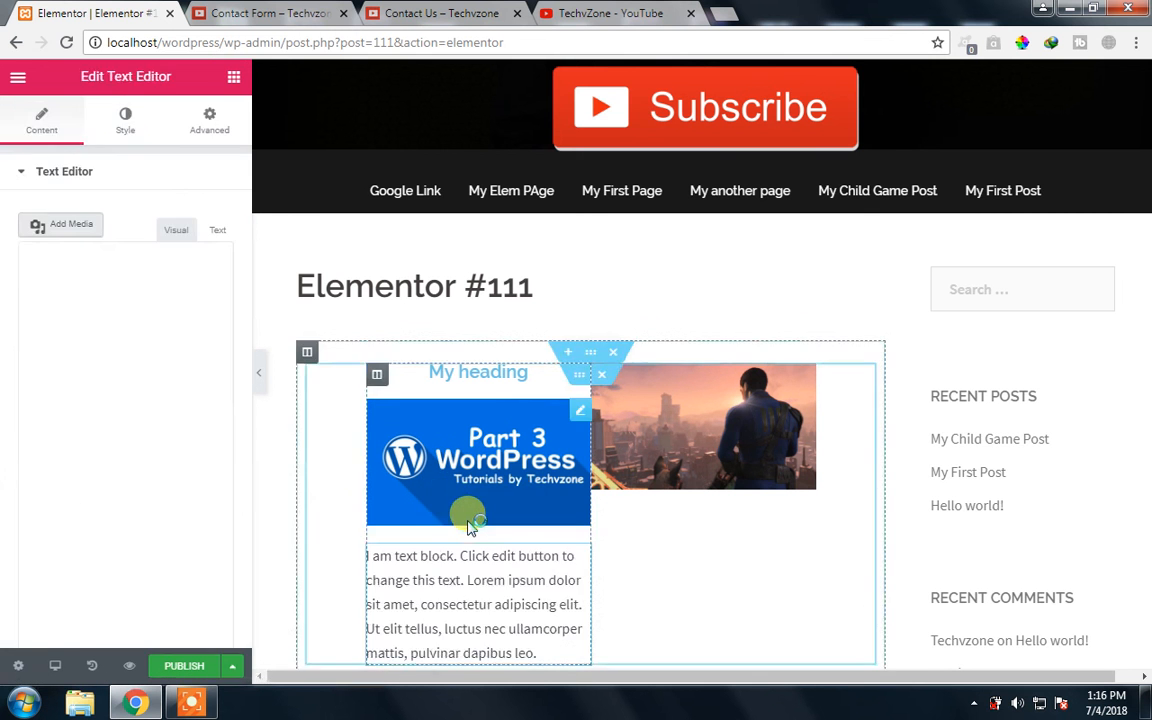
scroll(306, 536, down, 1)
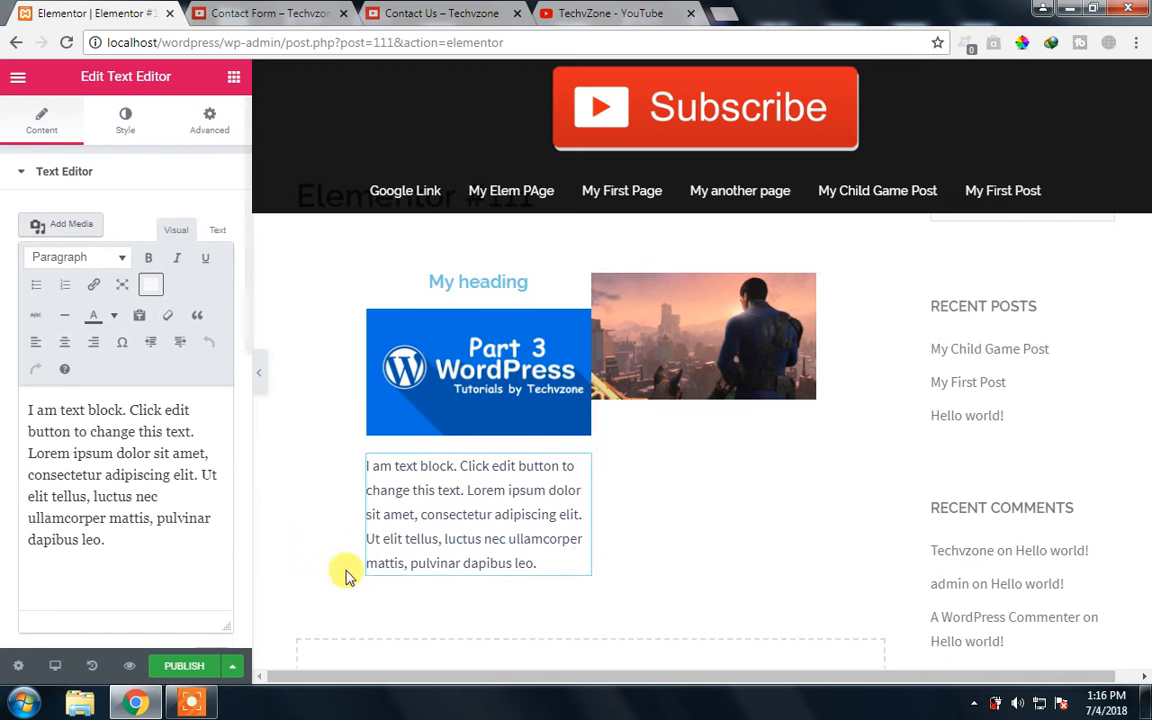
click(533, 560)
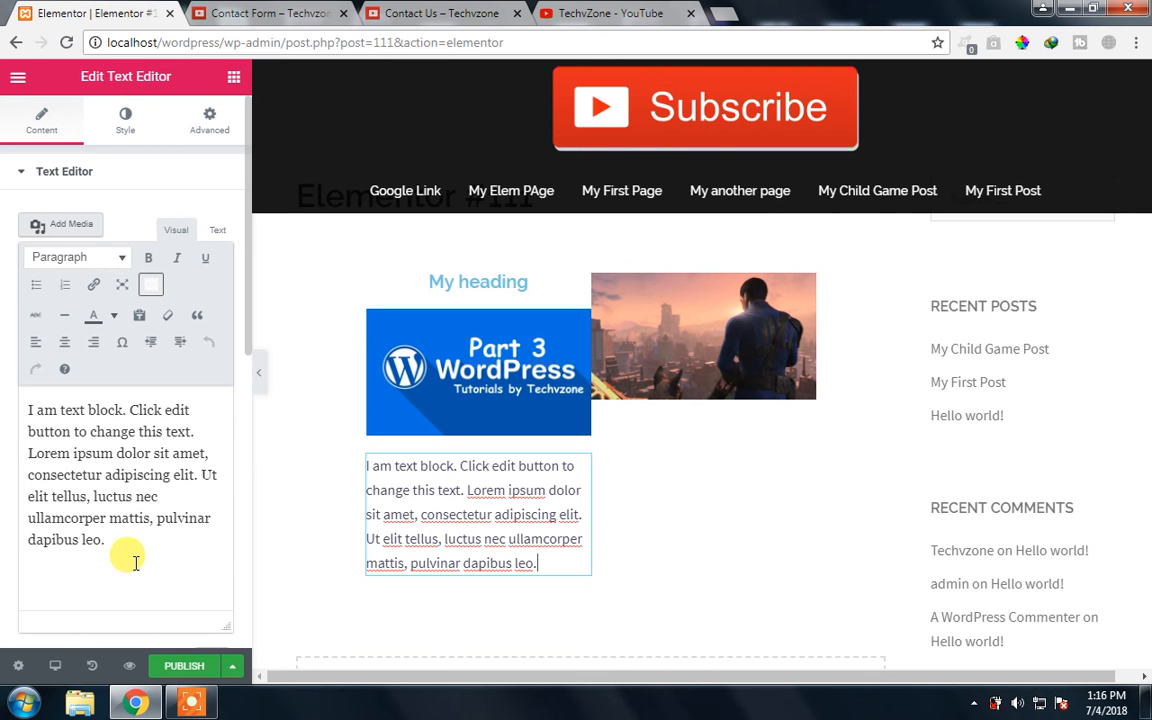
drag(135, 557, 37, 415)
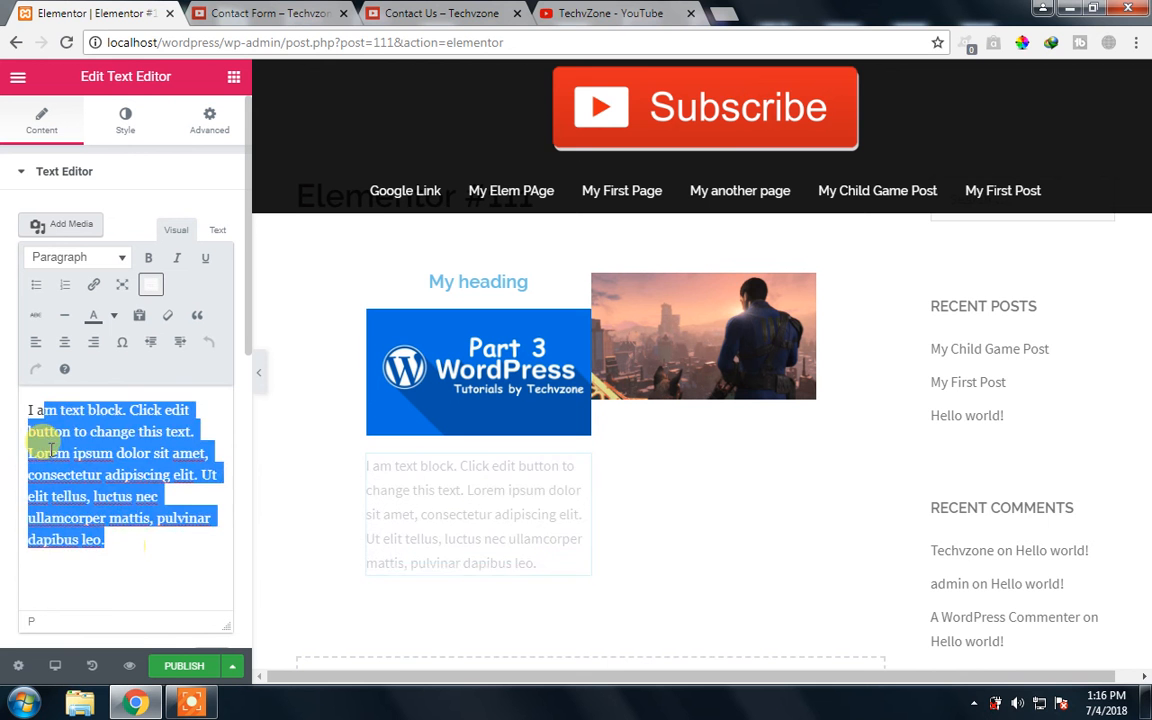
click(134, 546)
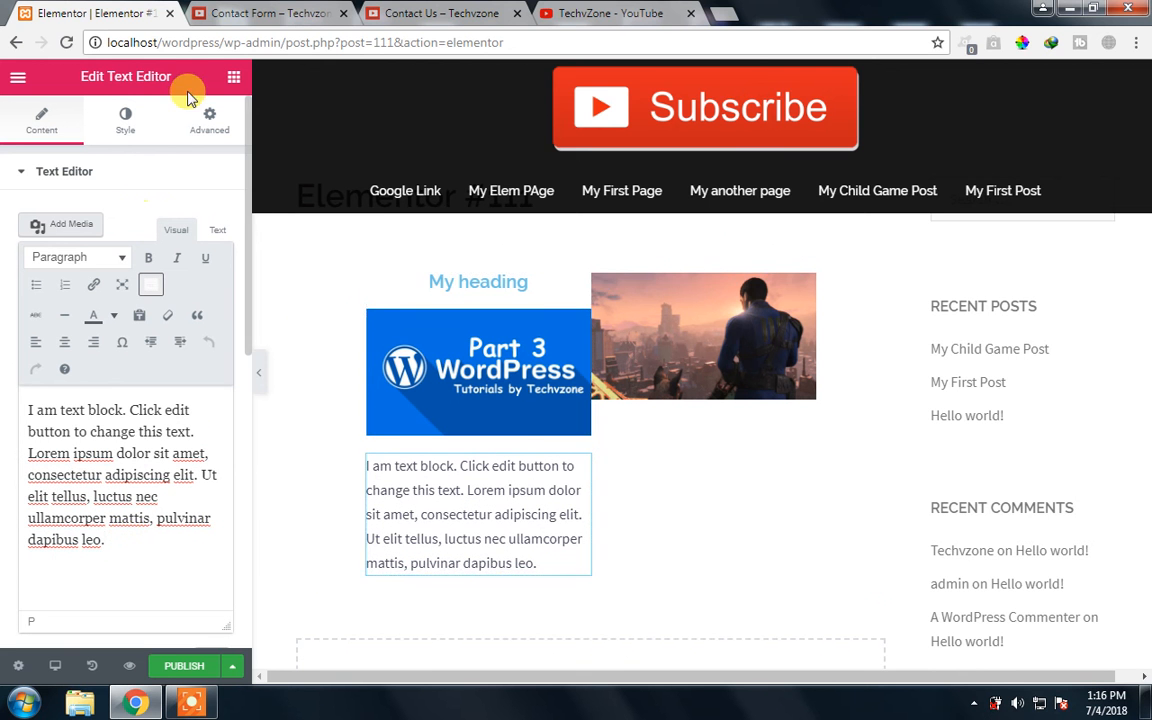
Add a Heading widget above the second column's image and set its HTML tag to H5
click(230, 80)
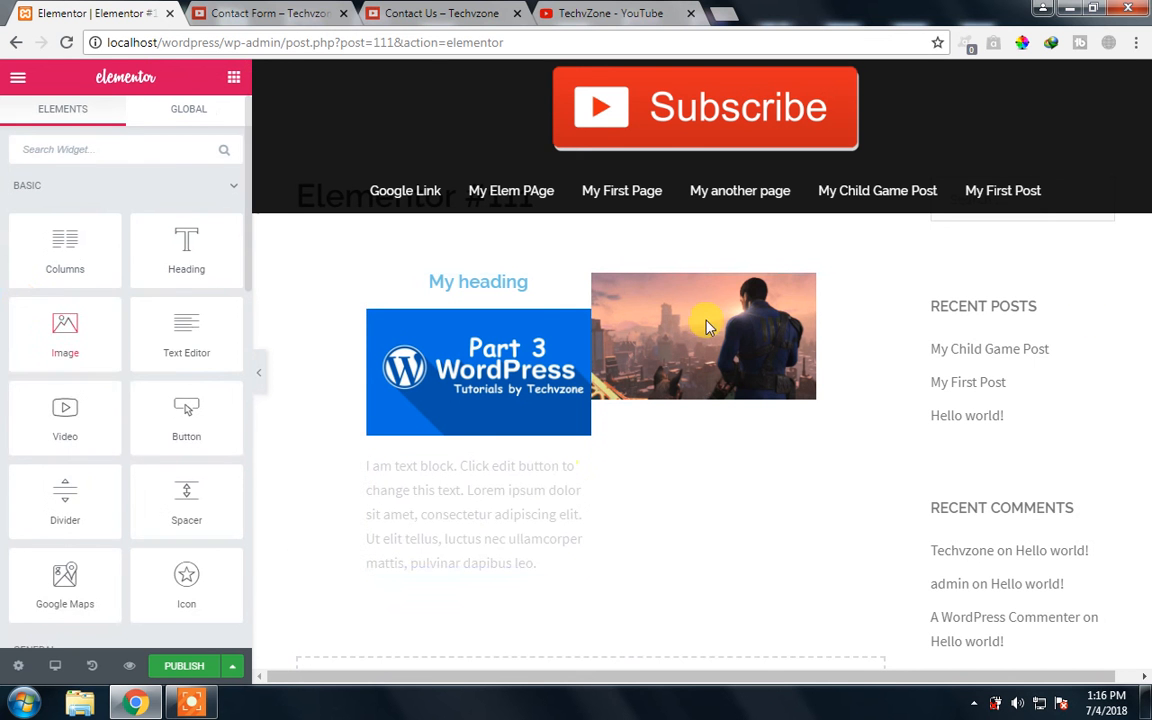
drag(172, 242, 717, 283)
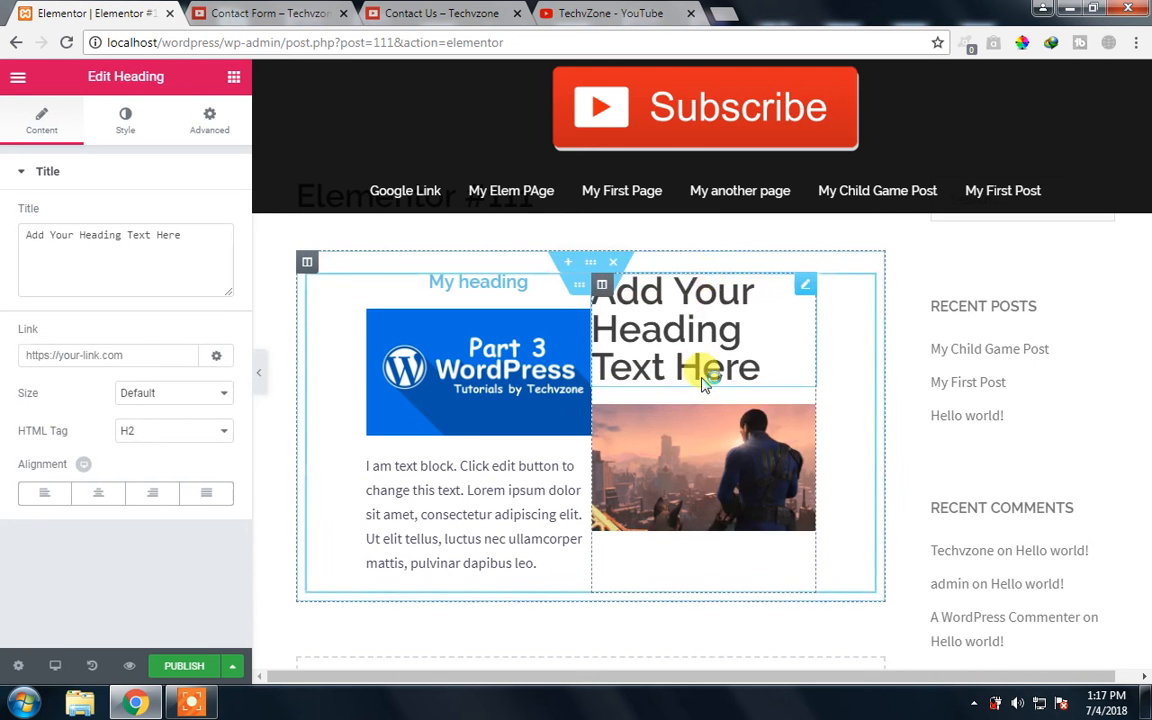
click(127, 431)
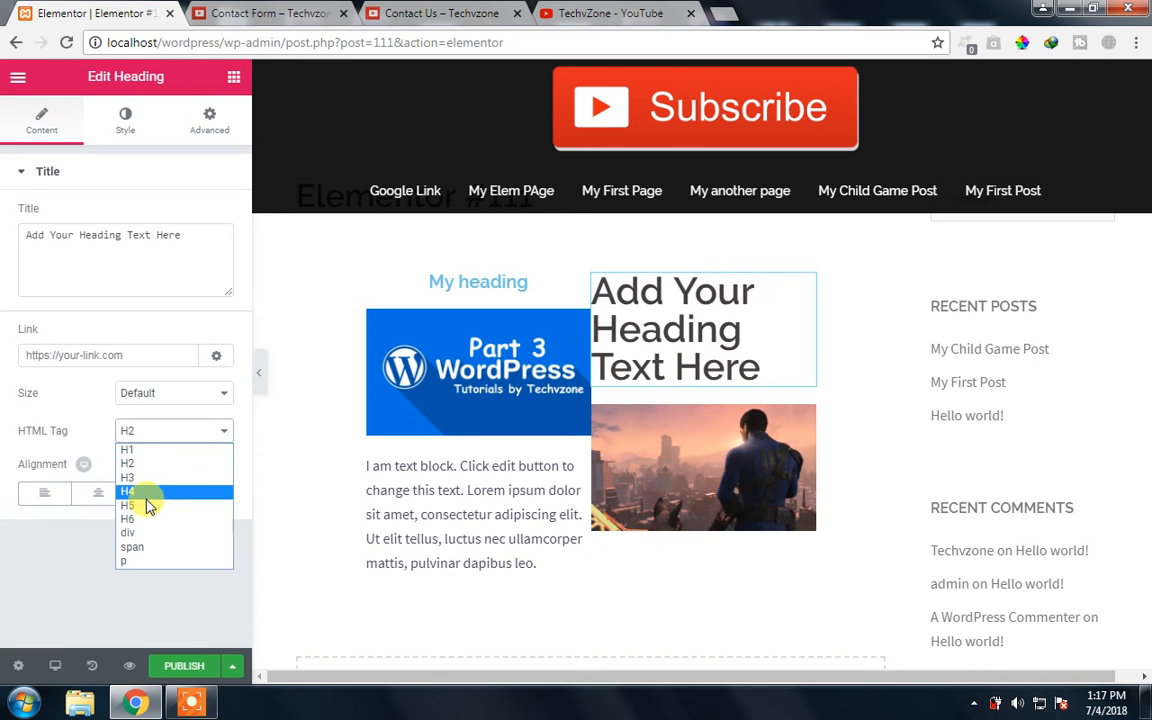
click(147, 505)
Set the second column heading's title to "My Second Heading" and align it to the center
click(165, 283)
key(ctrl+a)
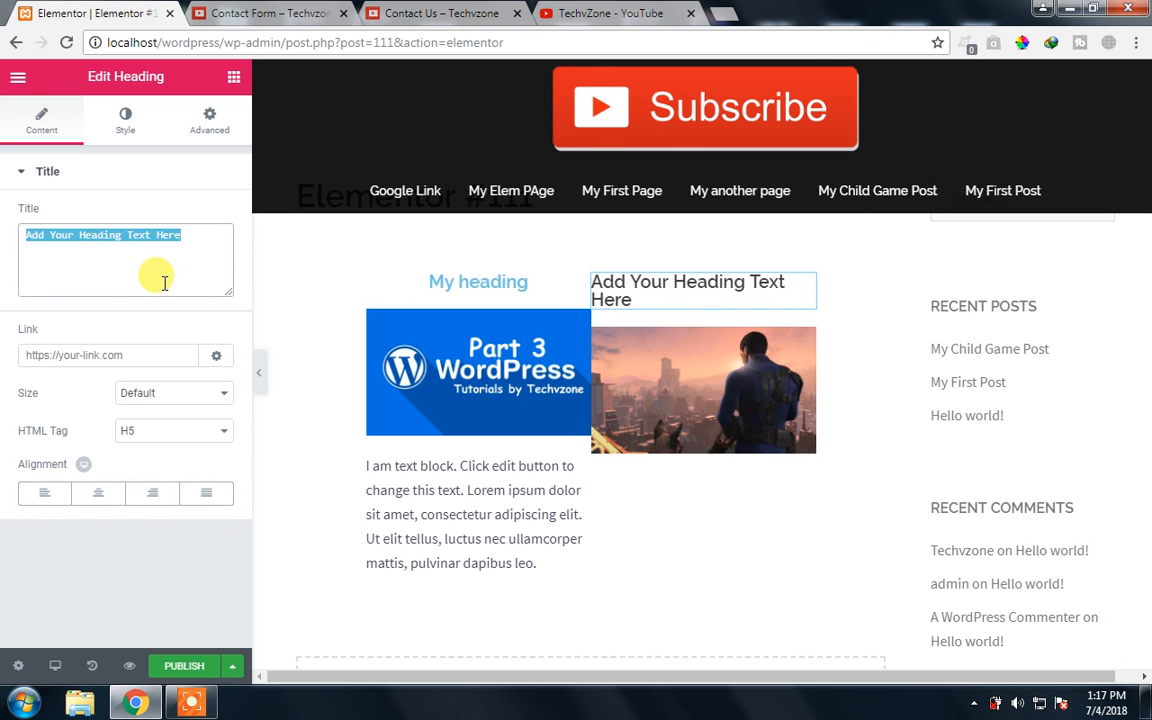
text(M)
key(BackSpace)
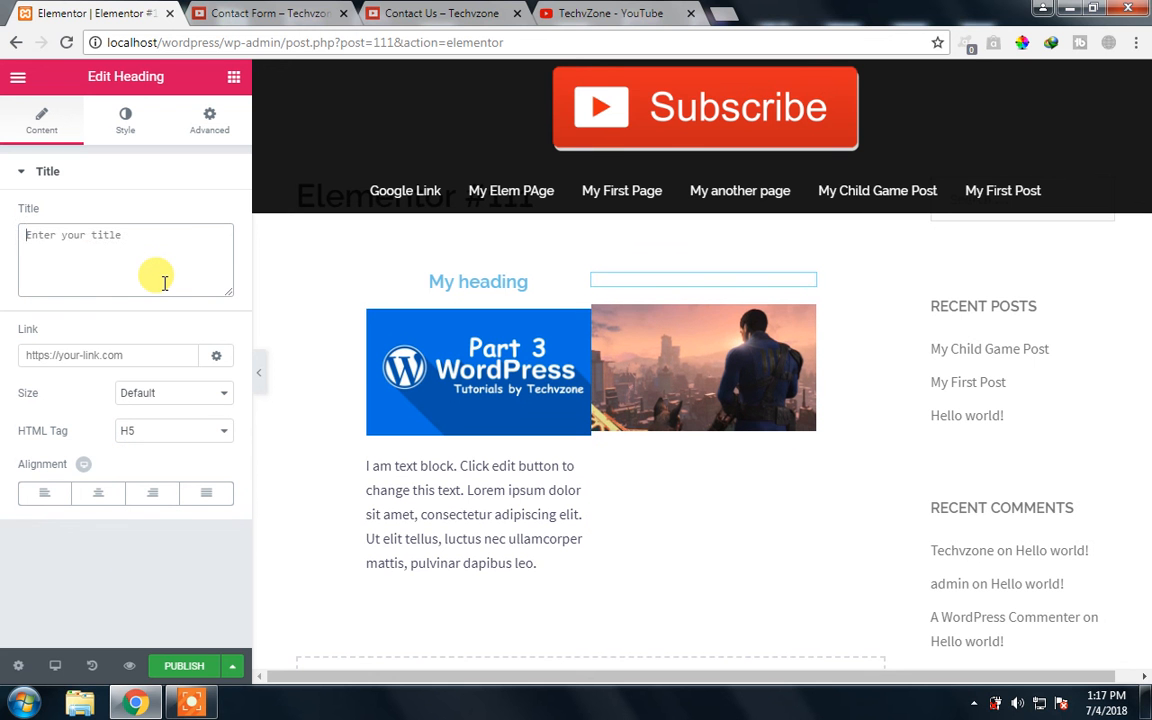
text(My Second Heading)
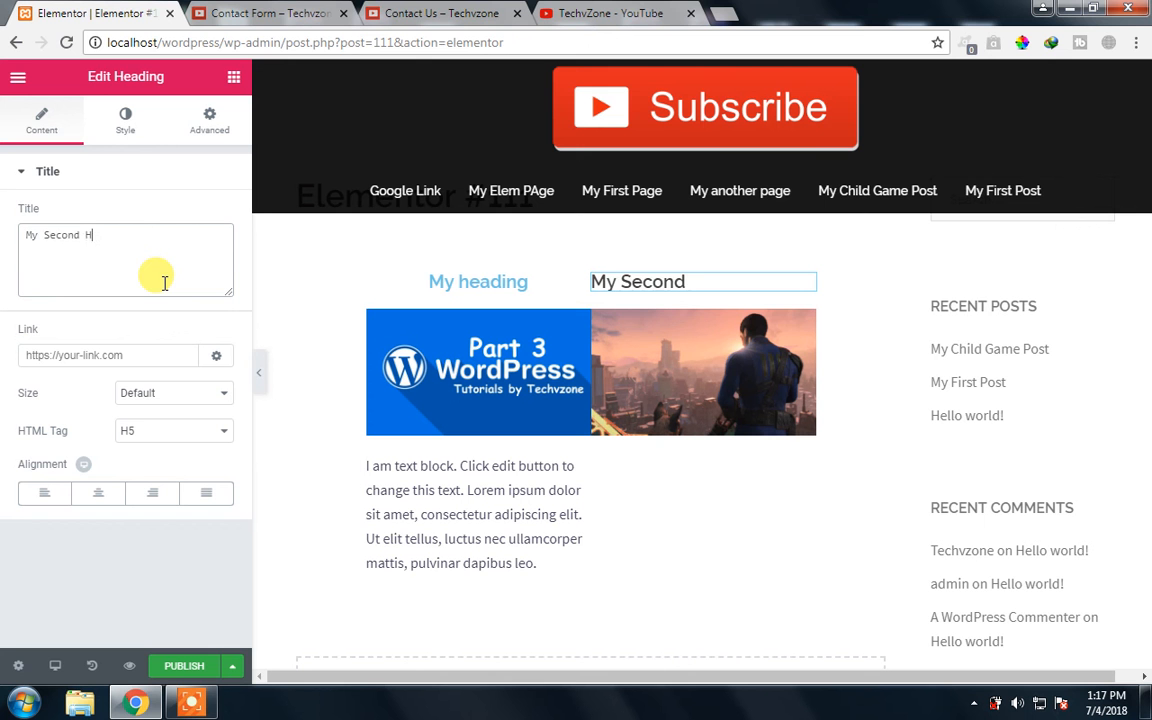
click(93, 492)
Set the second heading's text color to the light blue preset from the color palette
click(206, 129)
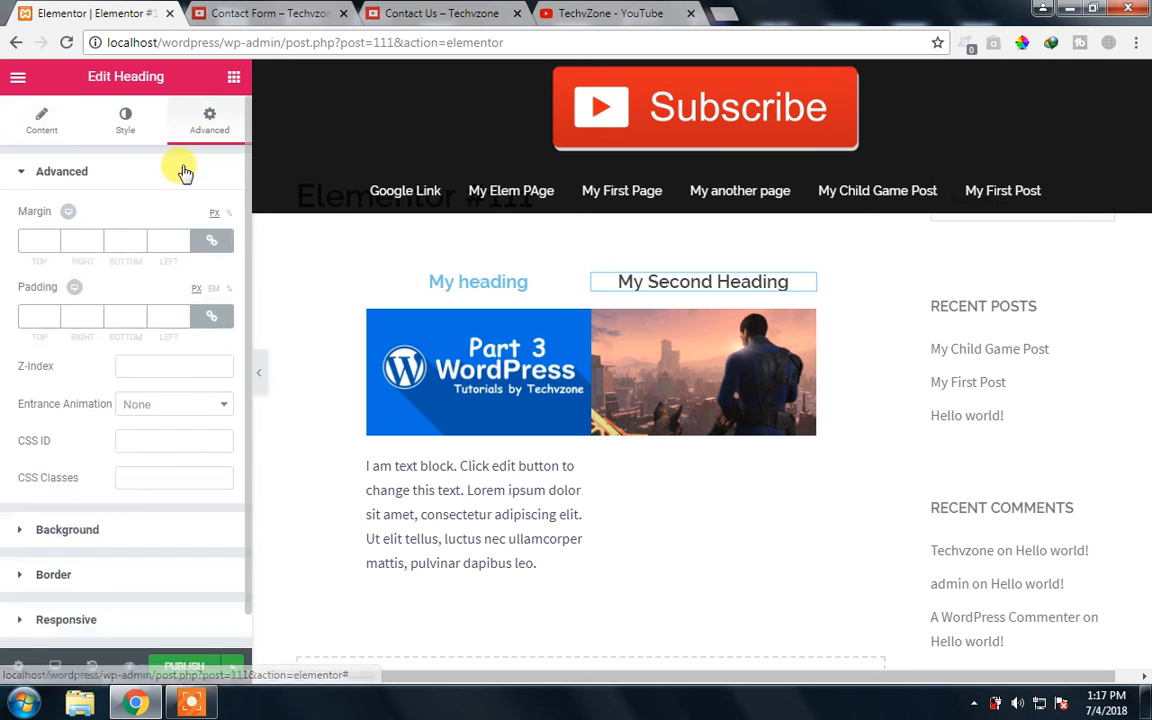
click(126, 117)
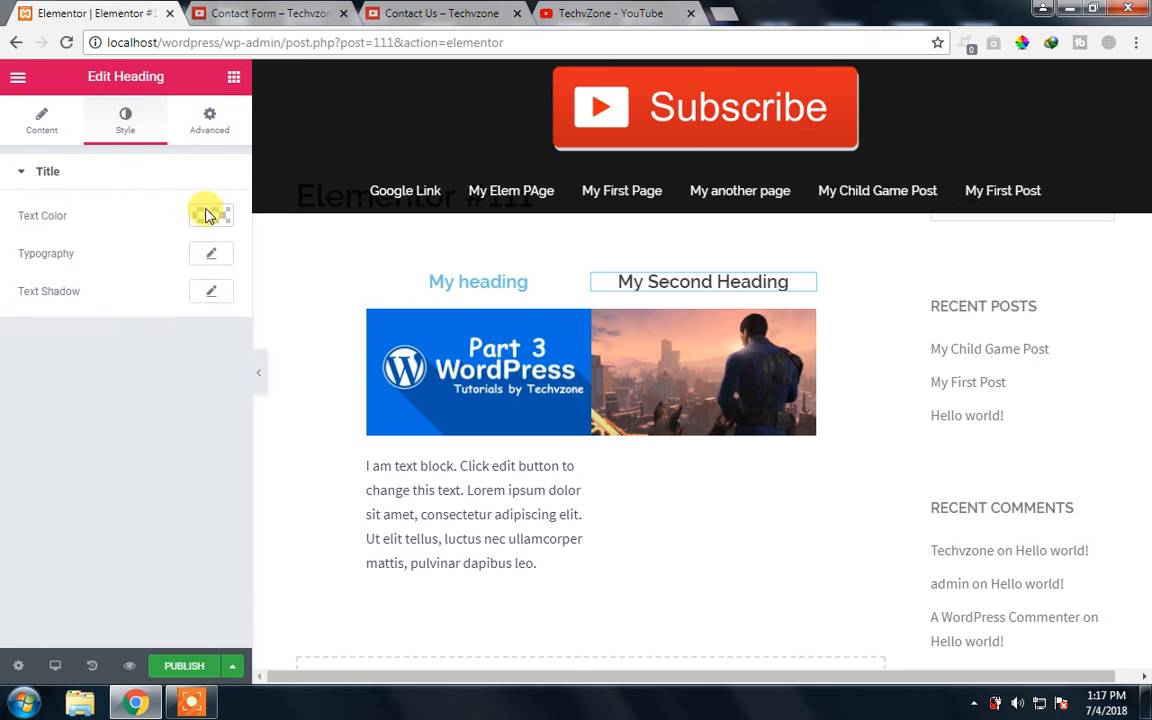
click(206, 212)
click(79, 543)
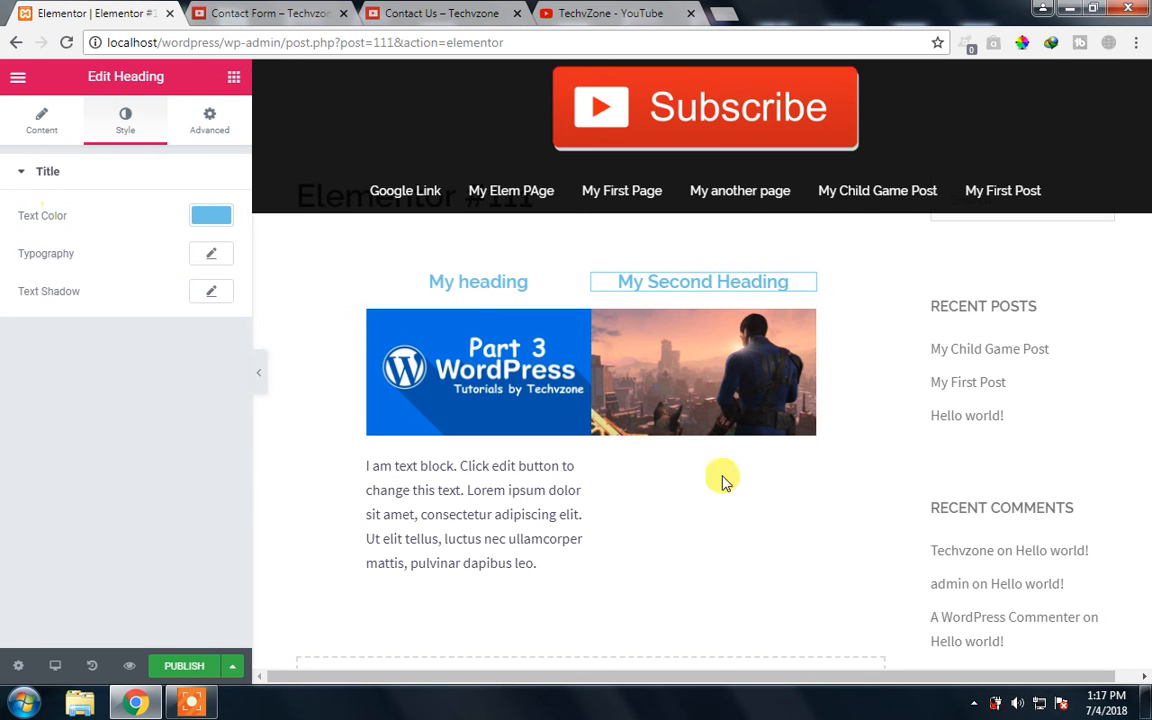
Add a Text Editor widget with its placeholder text below the second column's image
click(233, 78)
drag(200, 238, 135, 280)
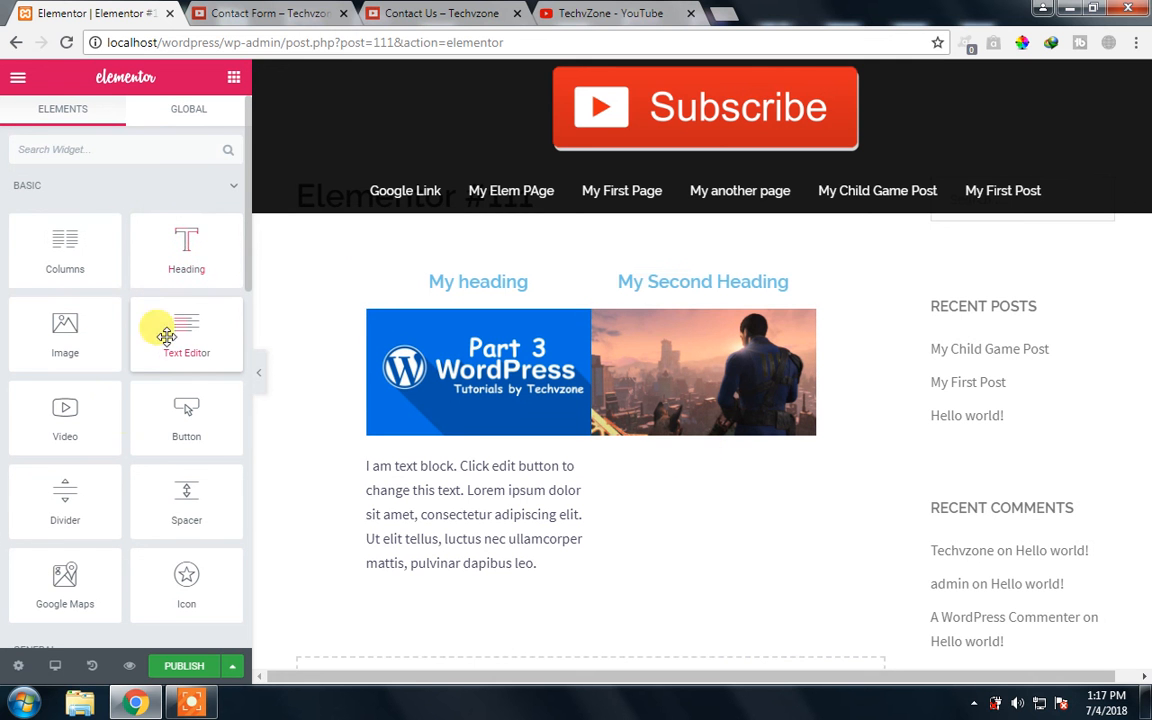
drag(166, 335, 731, 445)
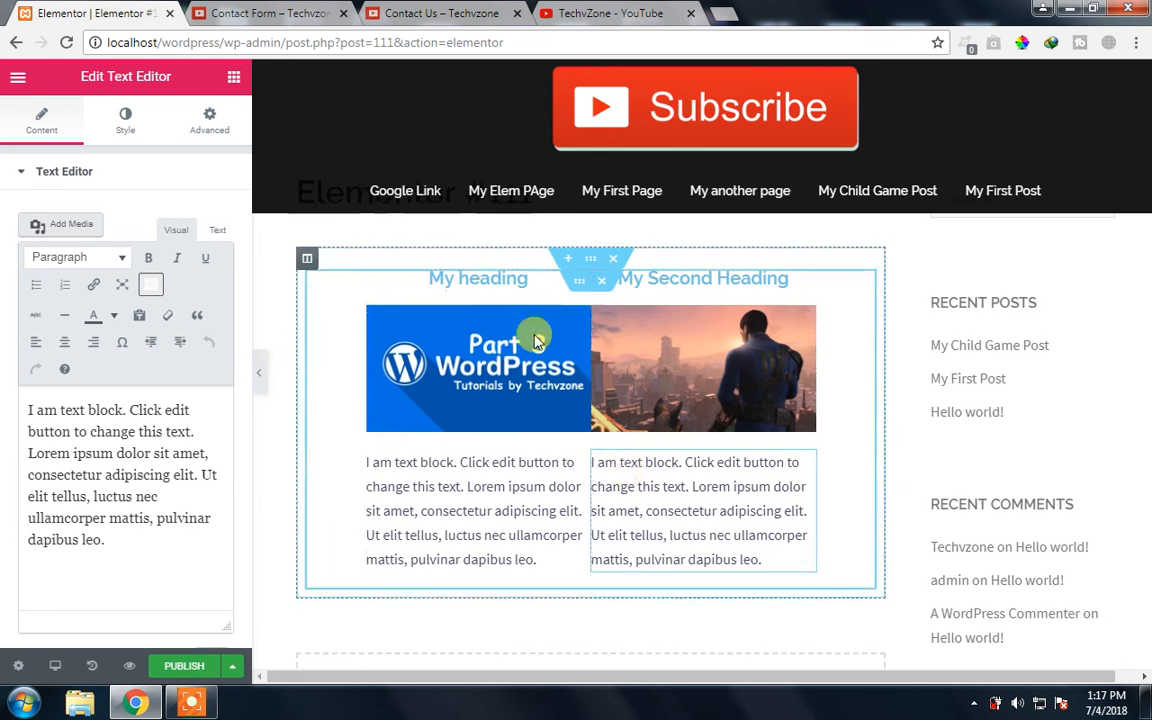
scroll(535, 340, down, 1)
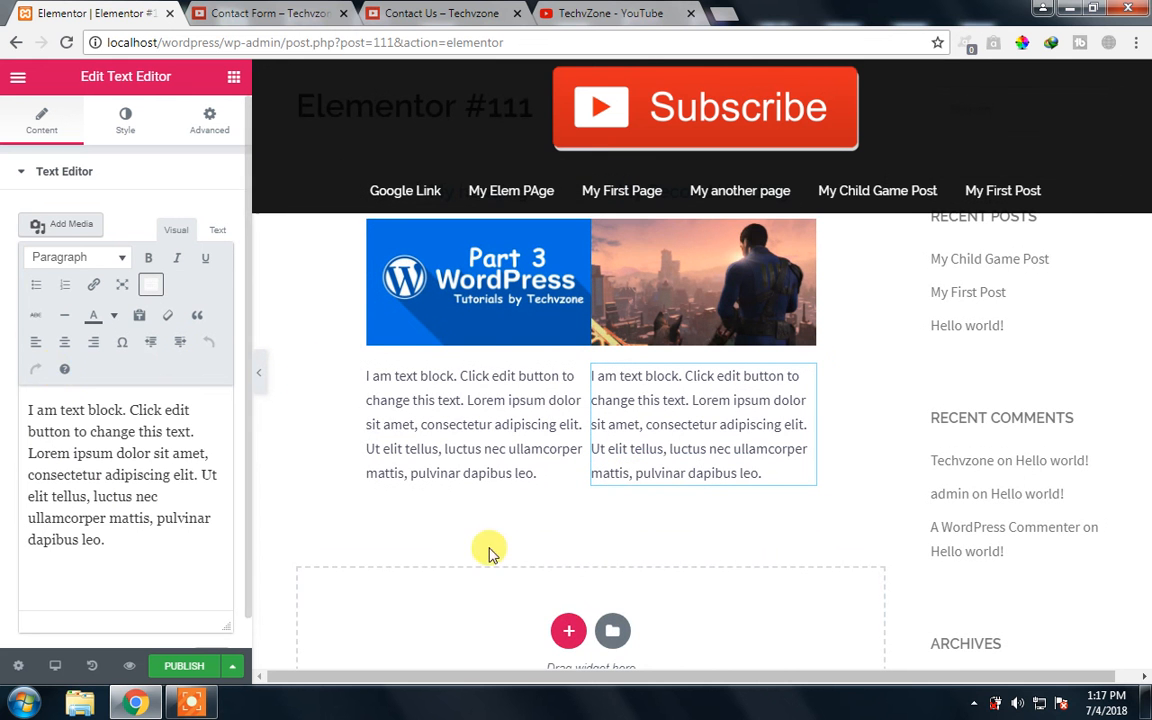
scroll(562, 340, up, 1)
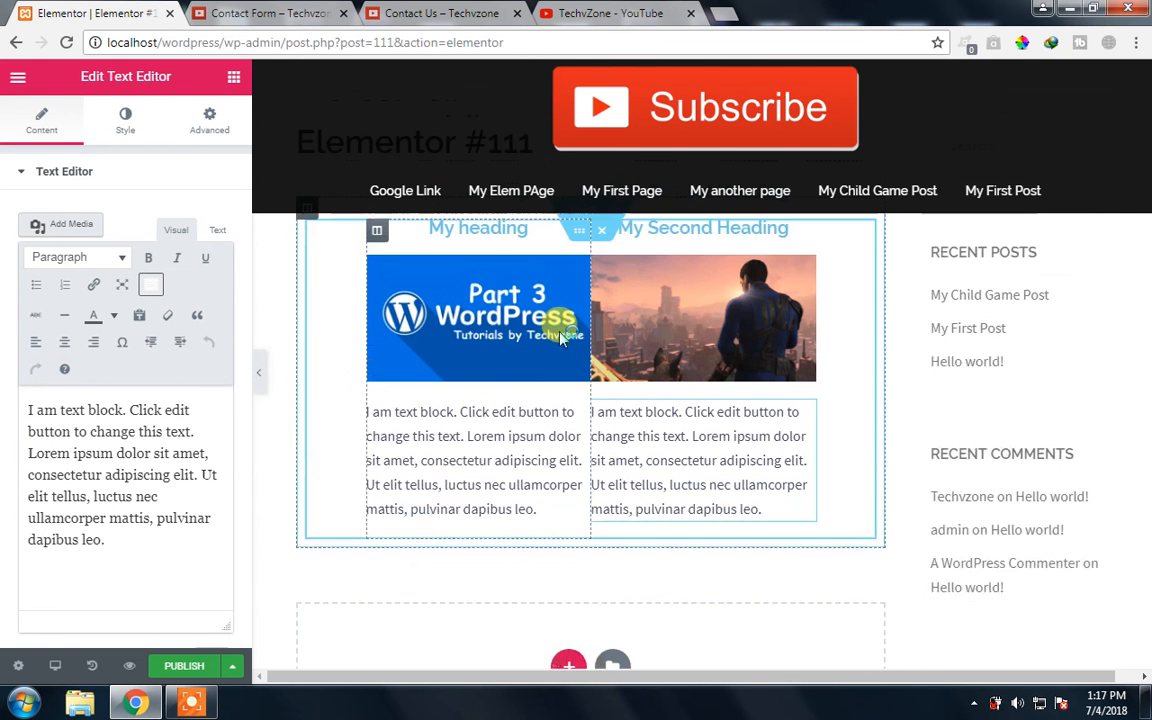
scroll(562, 338, up, 2)
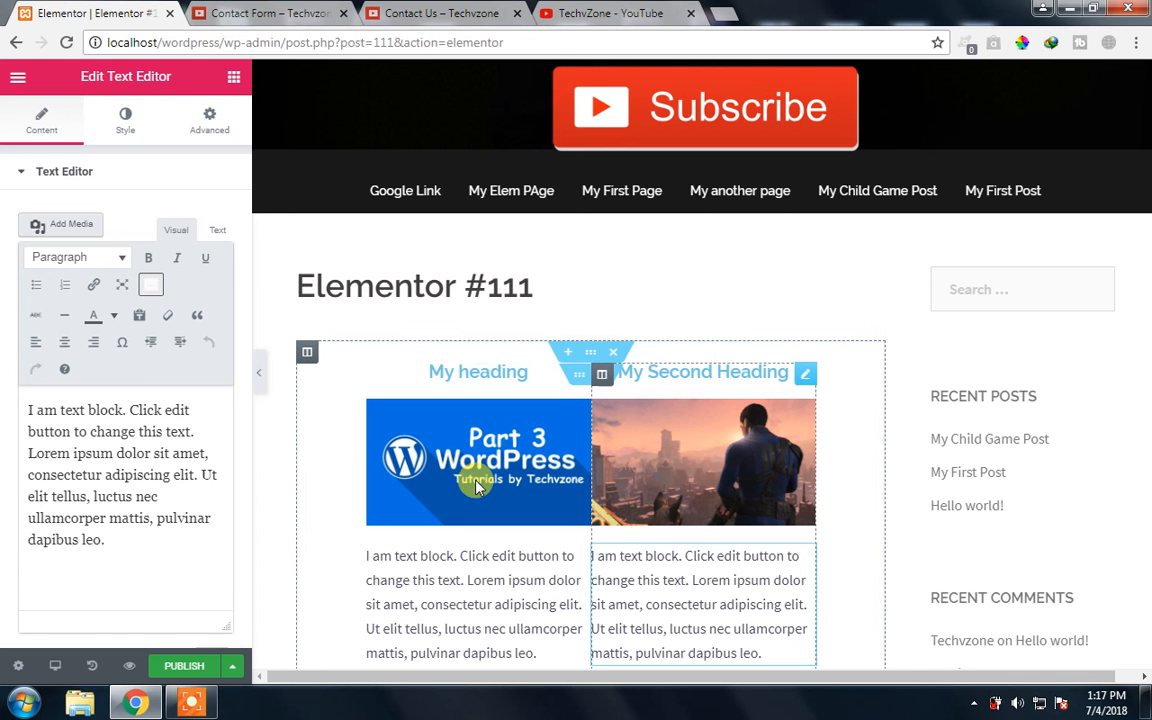
Publish the Elementor page and view the live version in a new browser tab
scroll(478, 487, down, 3)
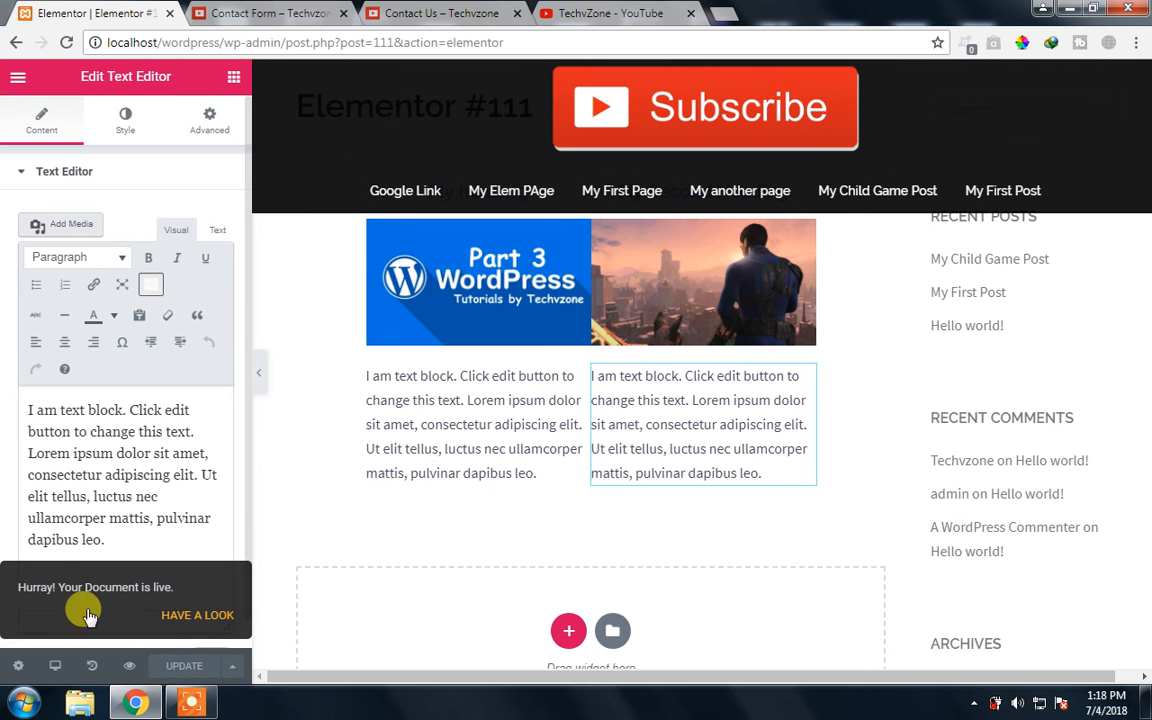
right_click(174, 624)
key(Escape)
click(166, 548)
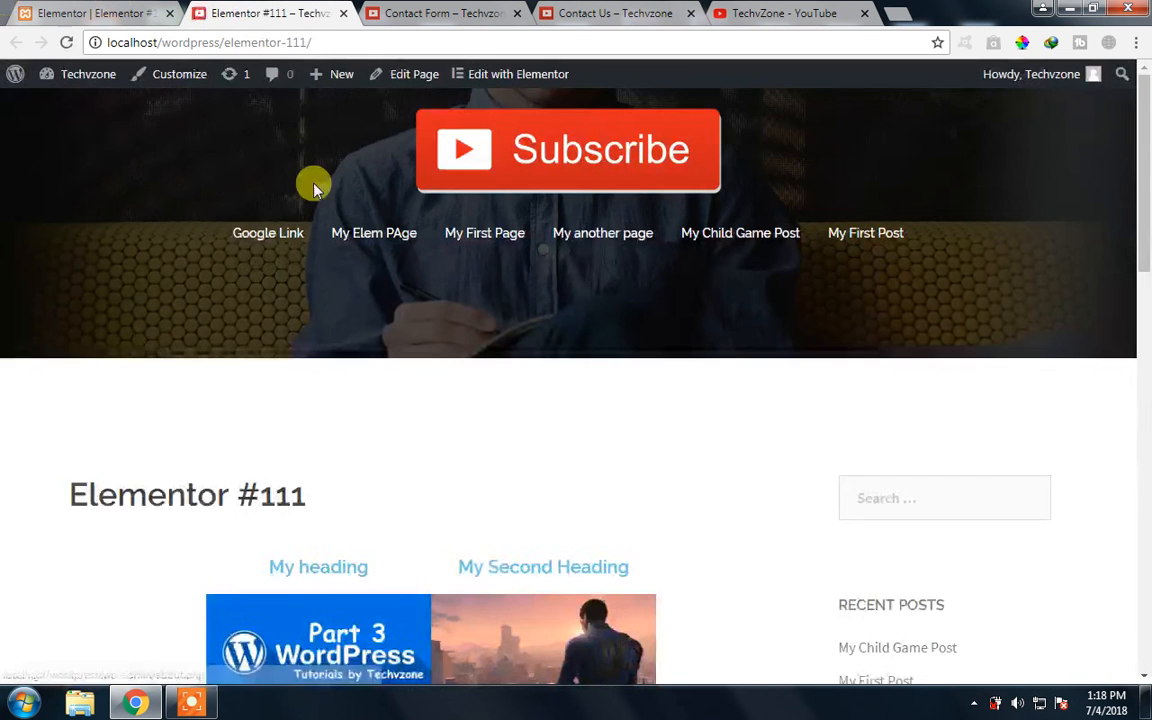
drag(1143, 130, 1139, 347)
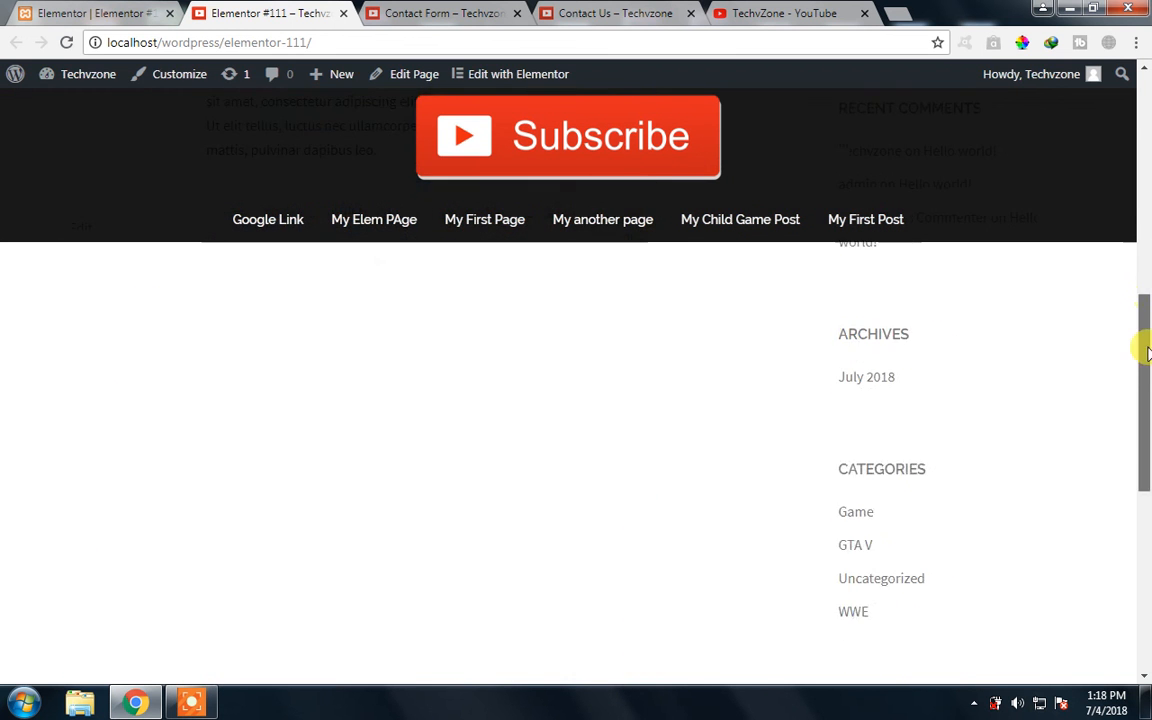
Return to the Elementor editor and exit it to the WordPress dashboard
click(78, 16)
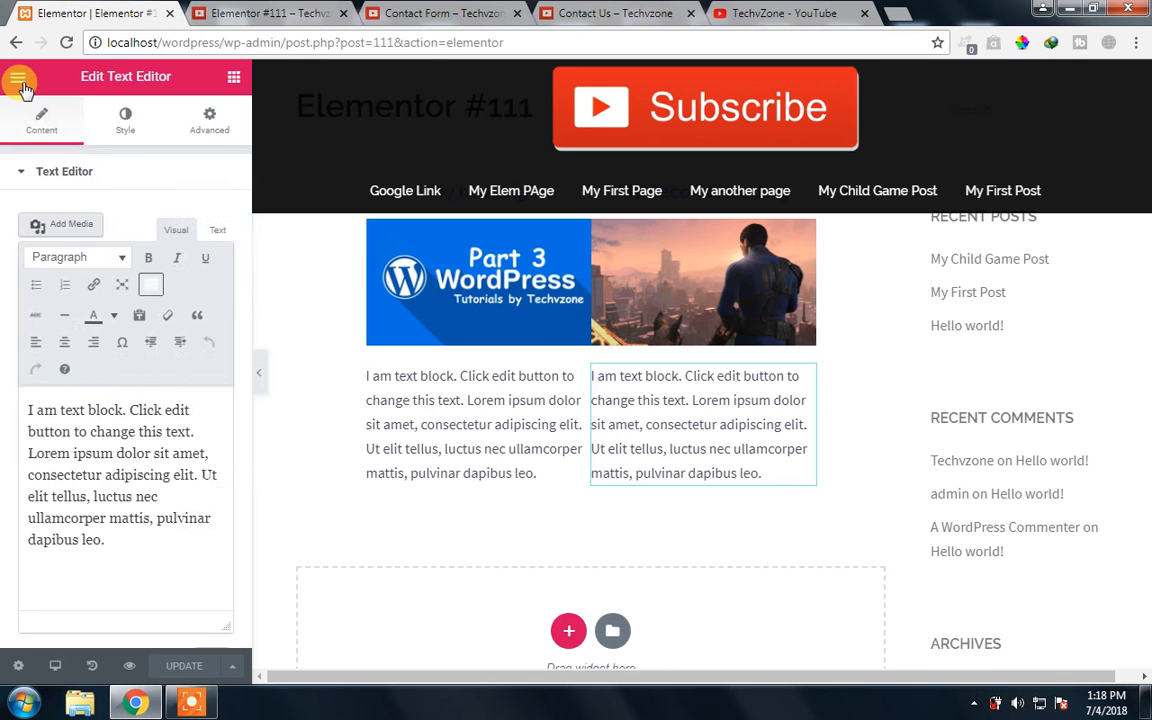
click(22, 84)
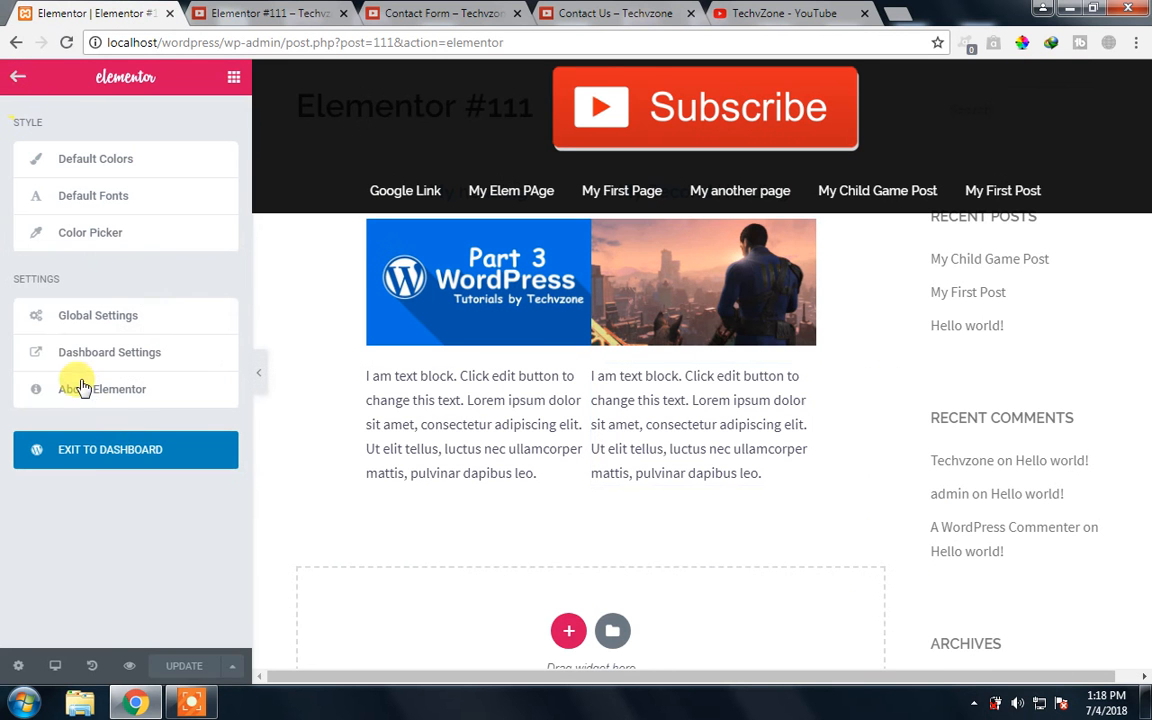
click(97, 453)
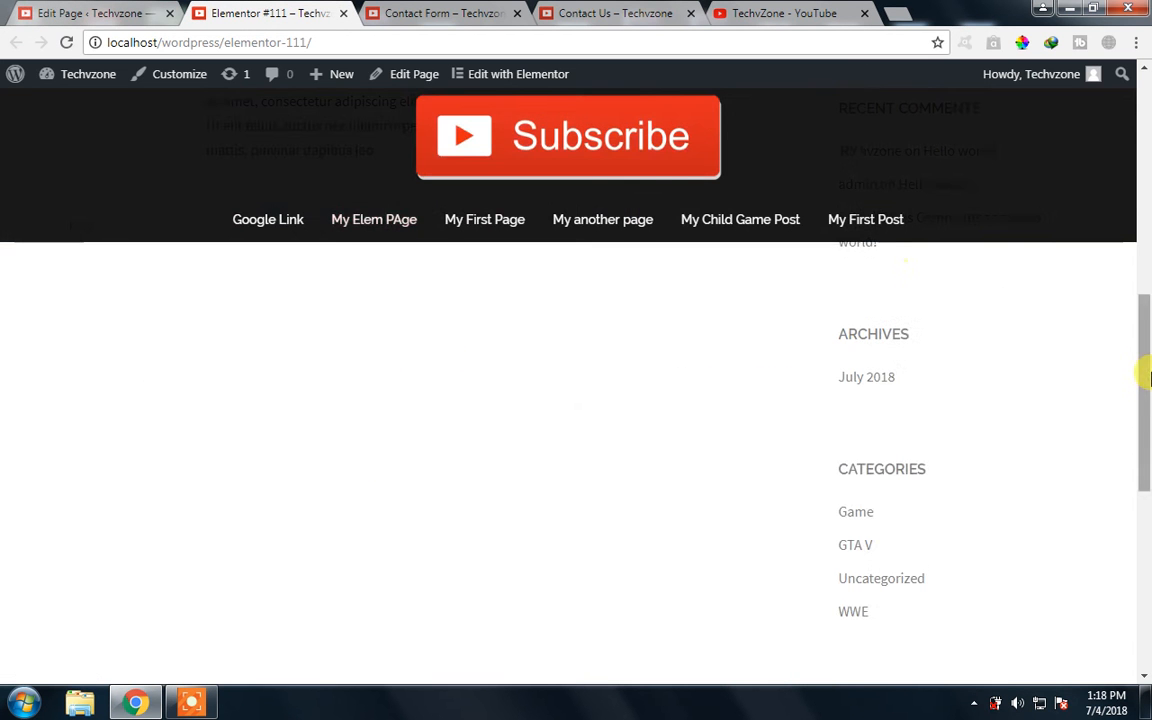
Examine the published page's title, headings, images and text blocks, comparing it with its WordPress edit page
drag(1146, 373, 1140, 212)
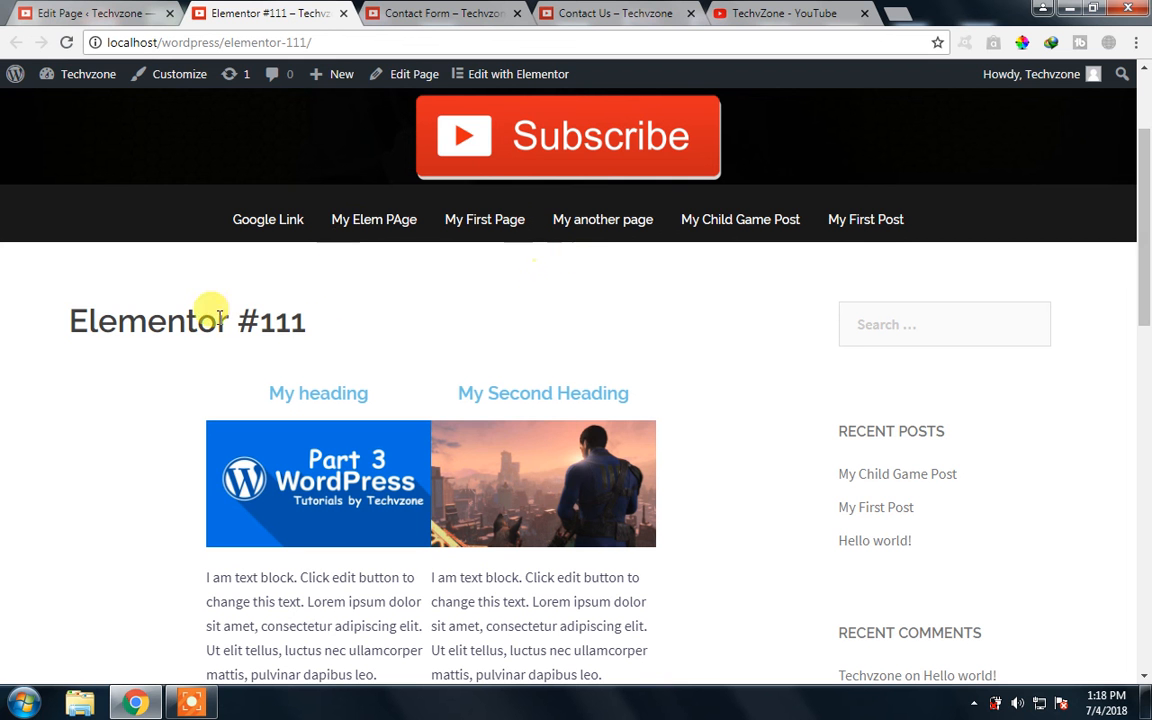
drag(116, 318, 91, 337)
click(131, 385)
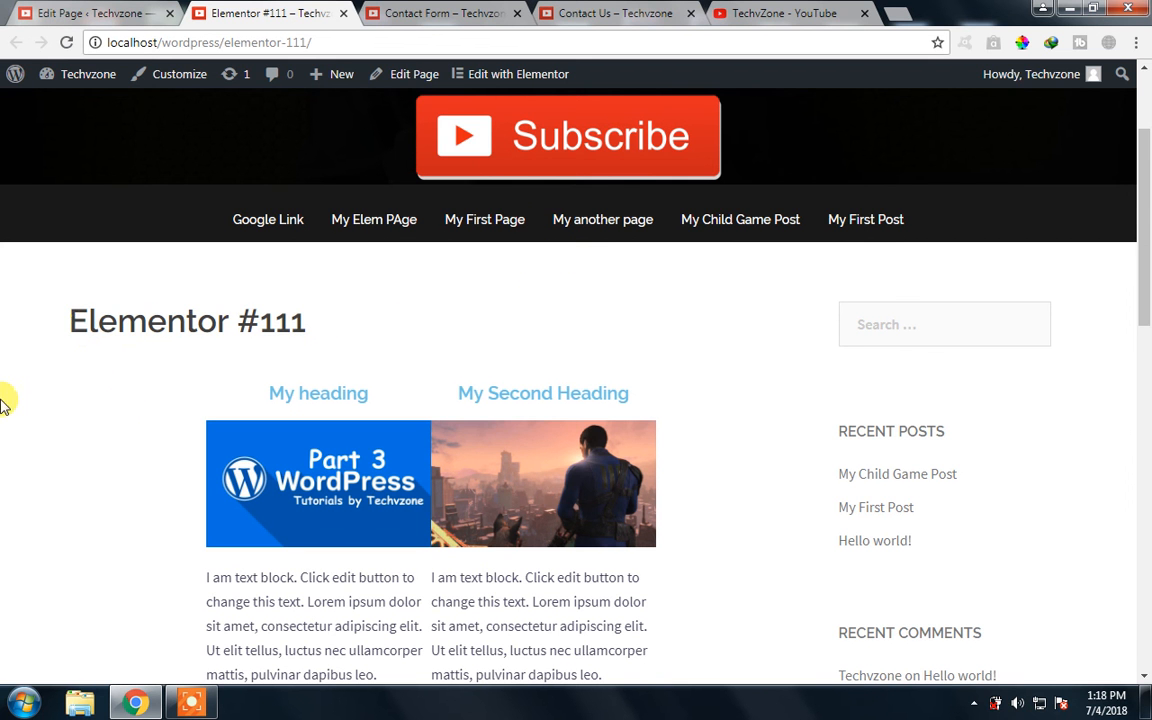
drag(1143, 225, 1141, 212)
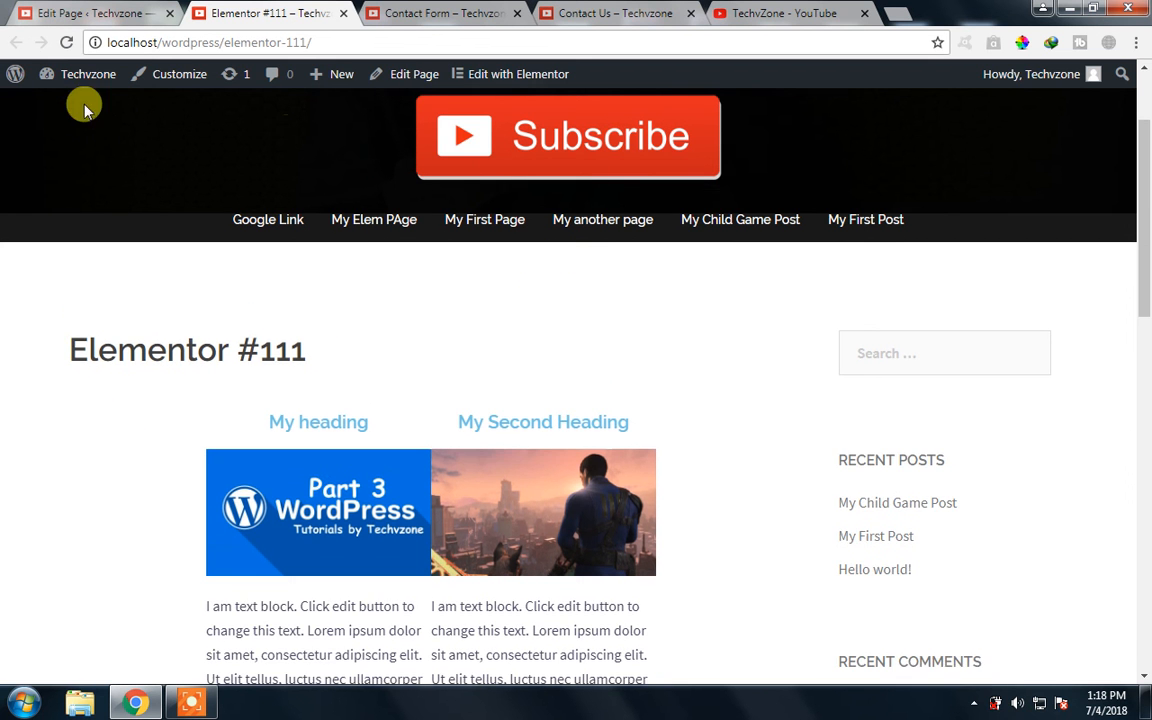
click(85, 13)
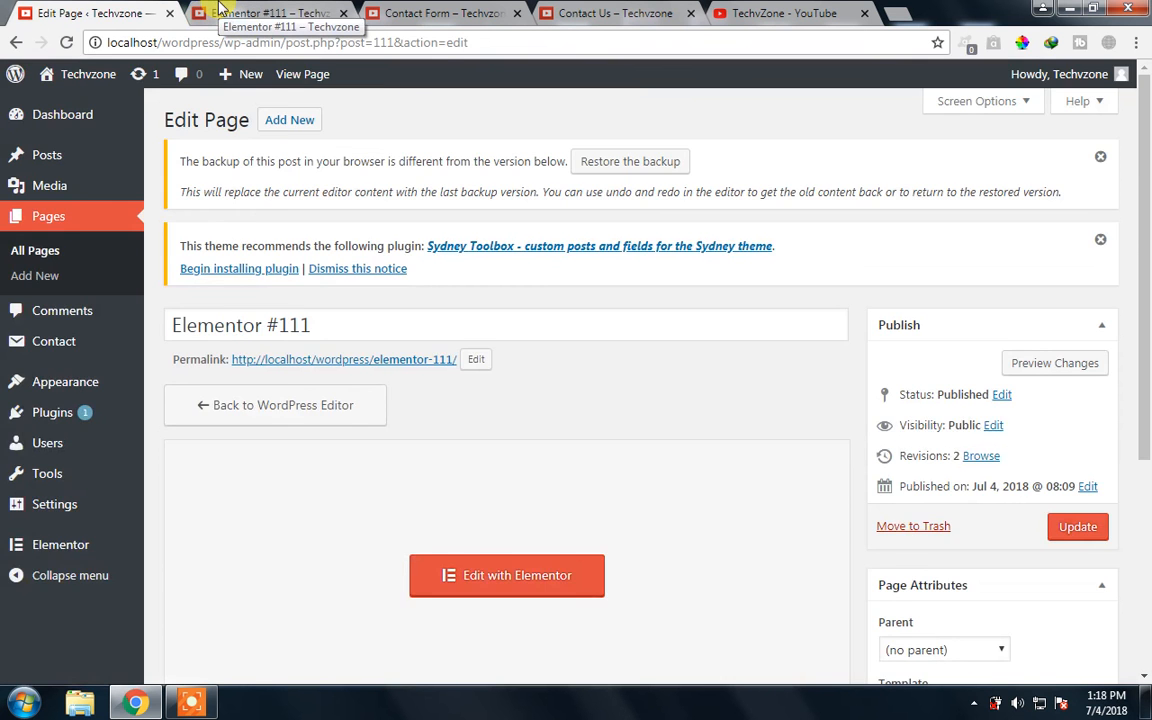
click(220, 6)
click(9, 5)
click(136, 6)
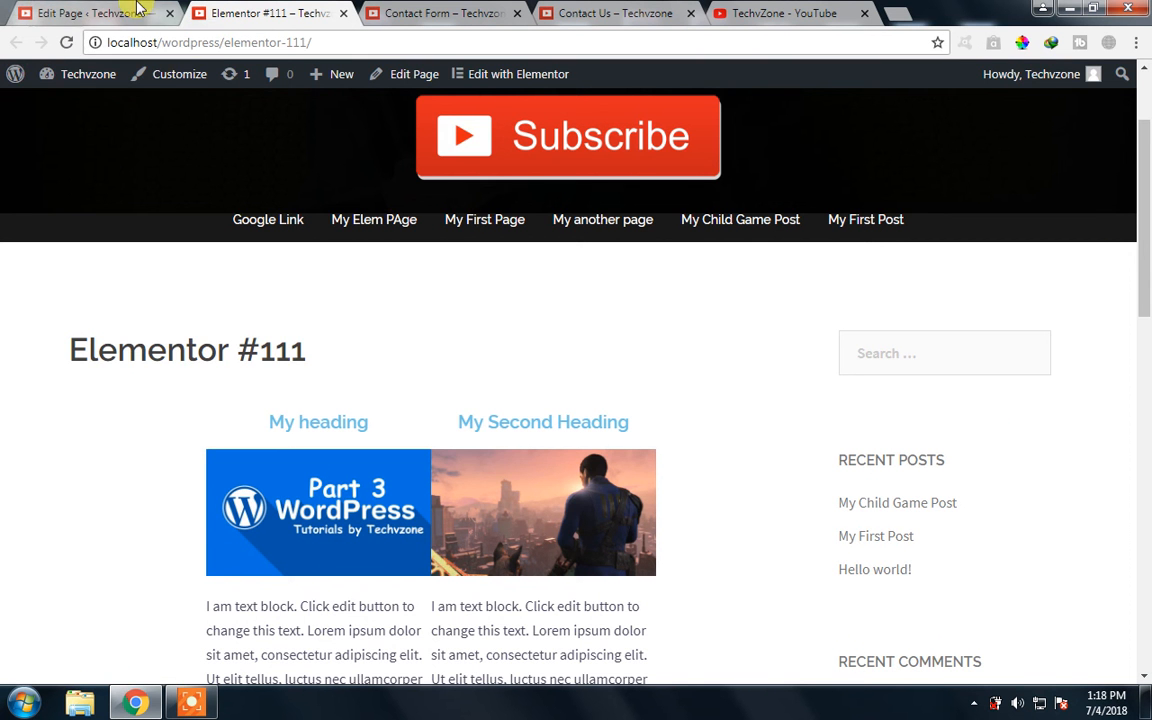
click(136, 6)
click(228, 13)
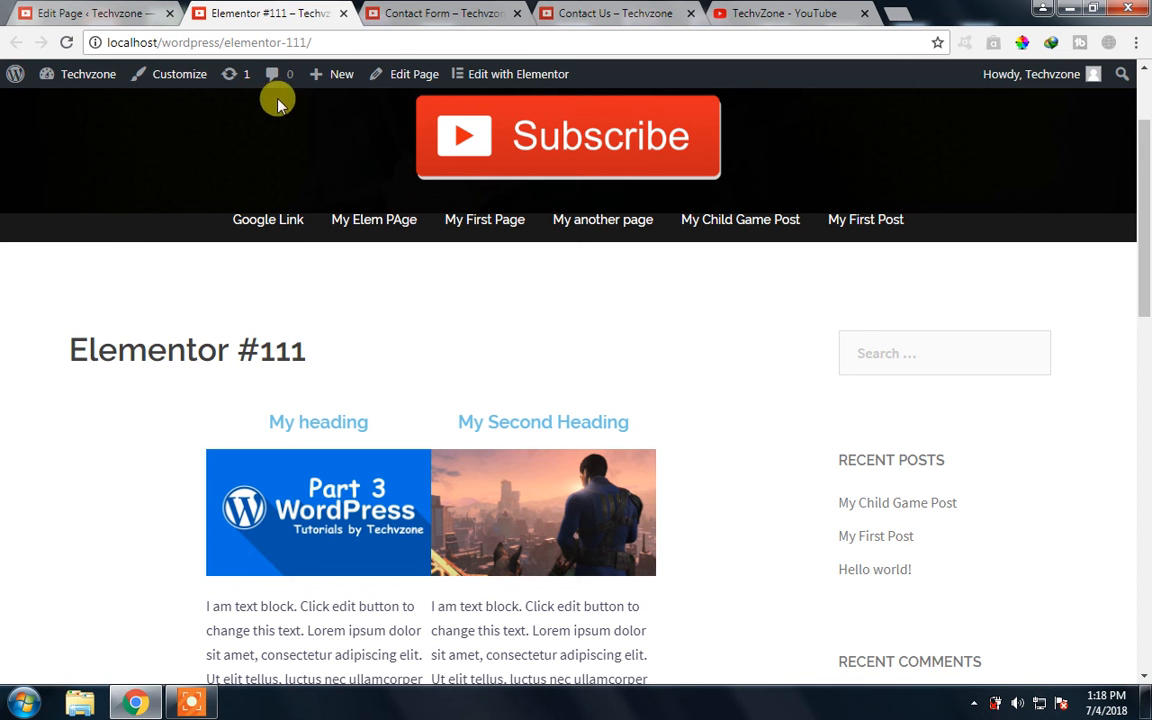
drag(1140, 321, 1143, 413)
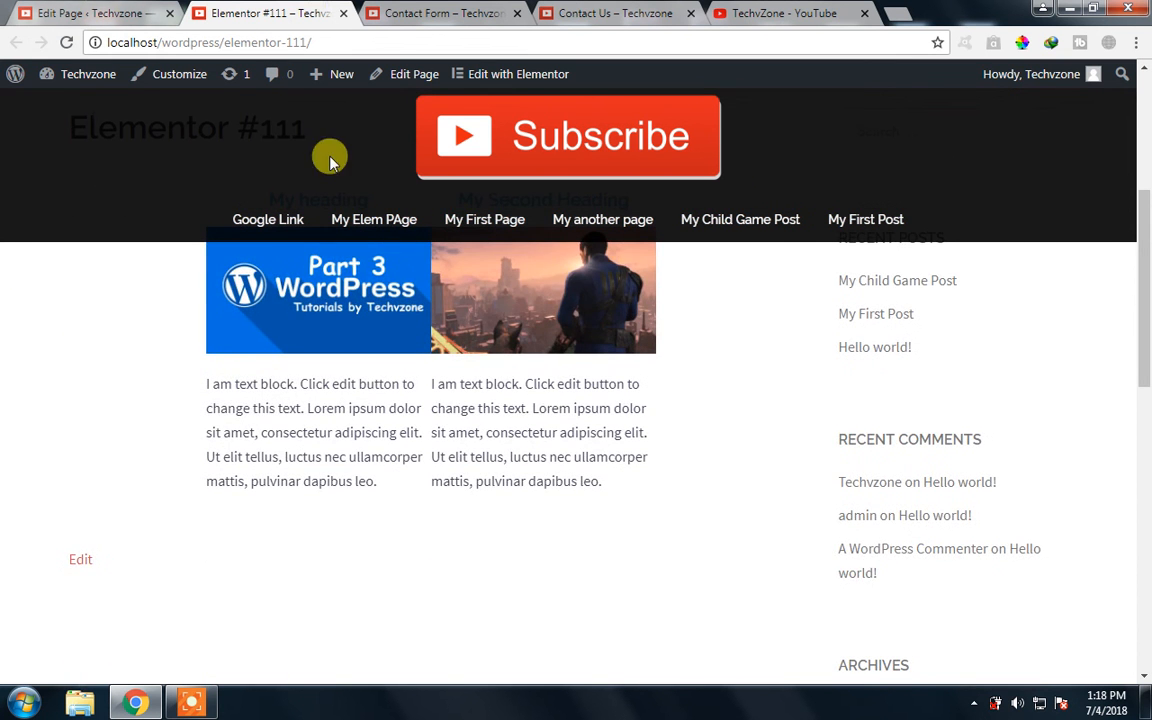
Return to the WordPress admin and open the list of installed plugins
click(95, 13)
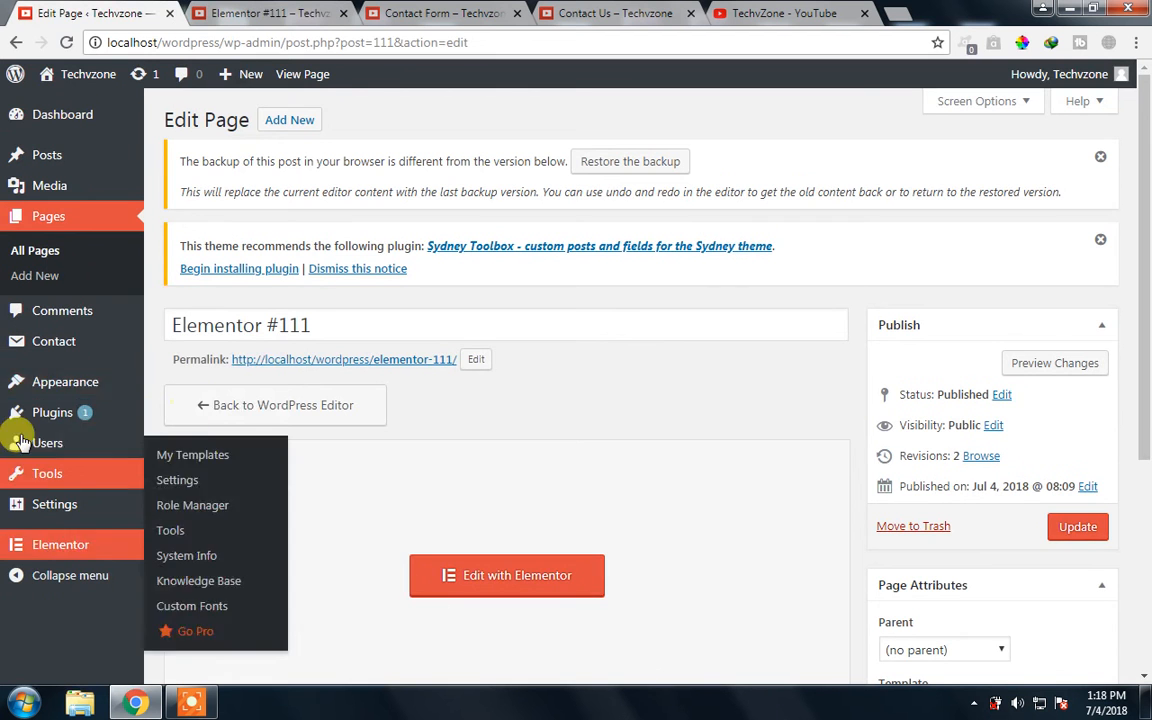
click(42, 414)
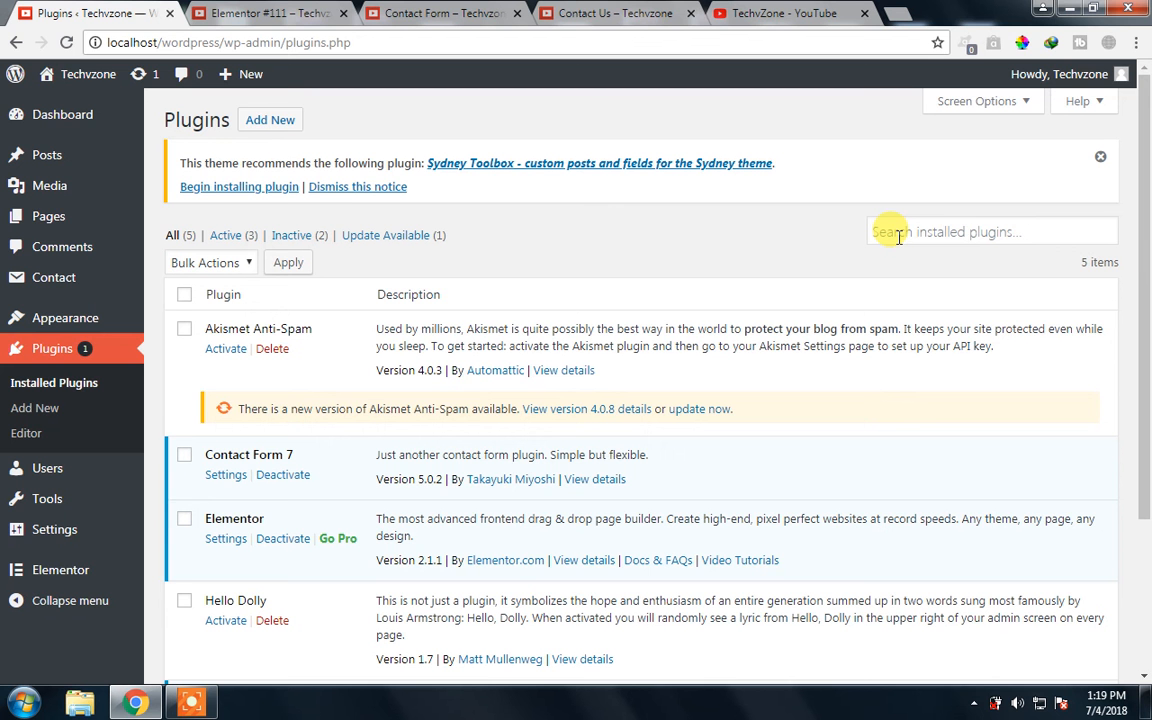
Examine the installed plugins and their activate, deactivate, delete and update options, checking the published Elementor page for reference
scroll(1139, 342, down, 2)
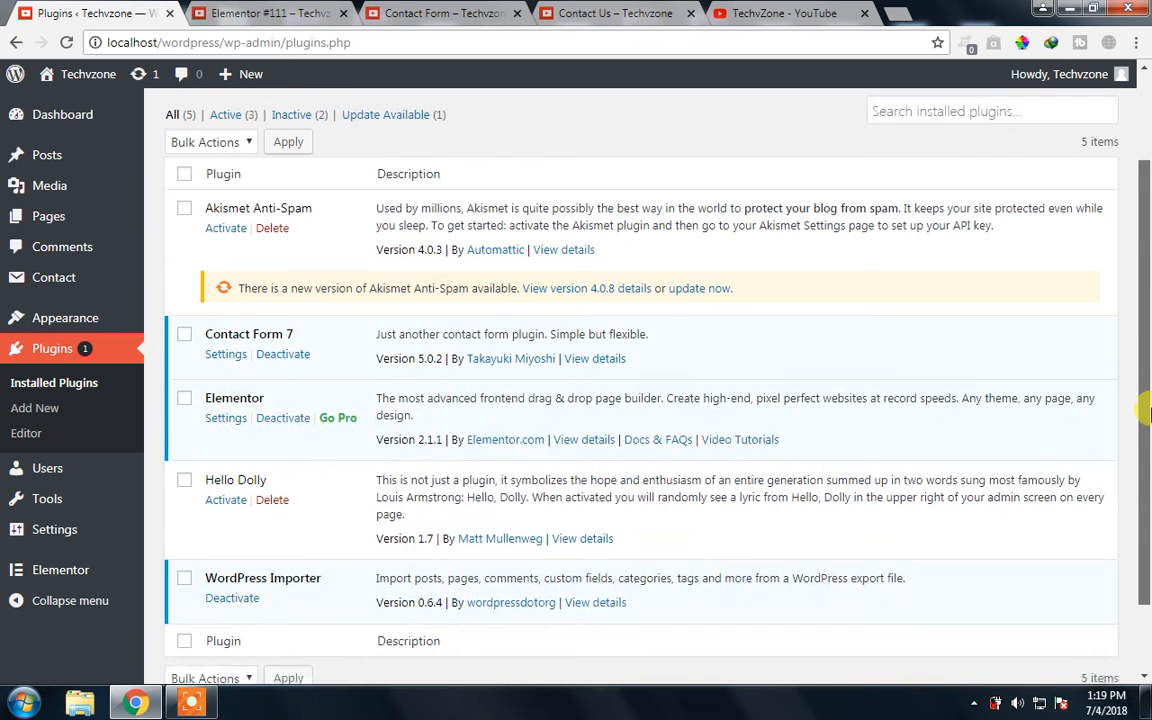
scroll(1143, 412, down, 1)
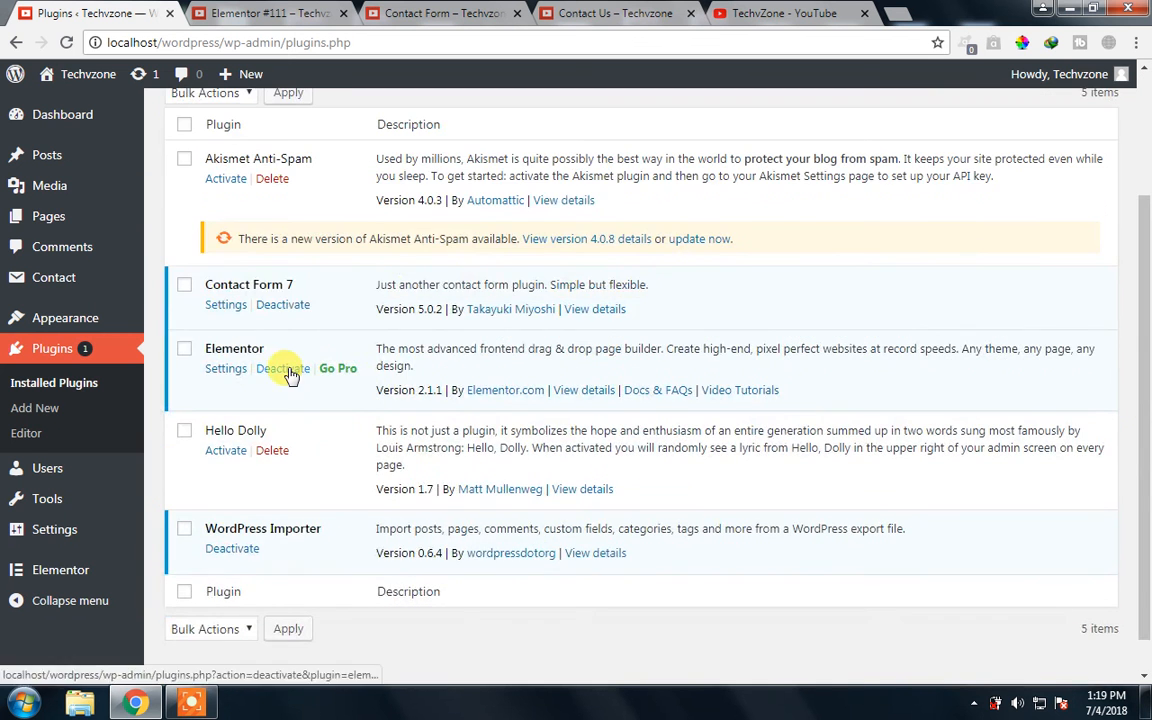
click(247, 10)
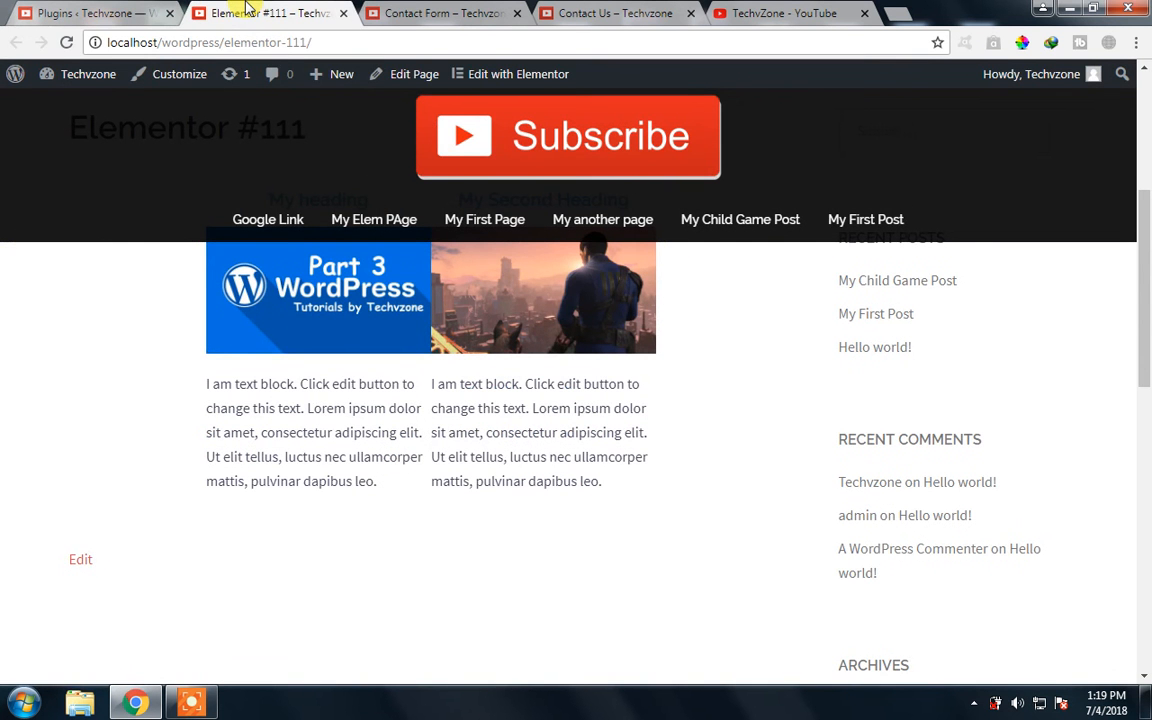
click(52, 11)
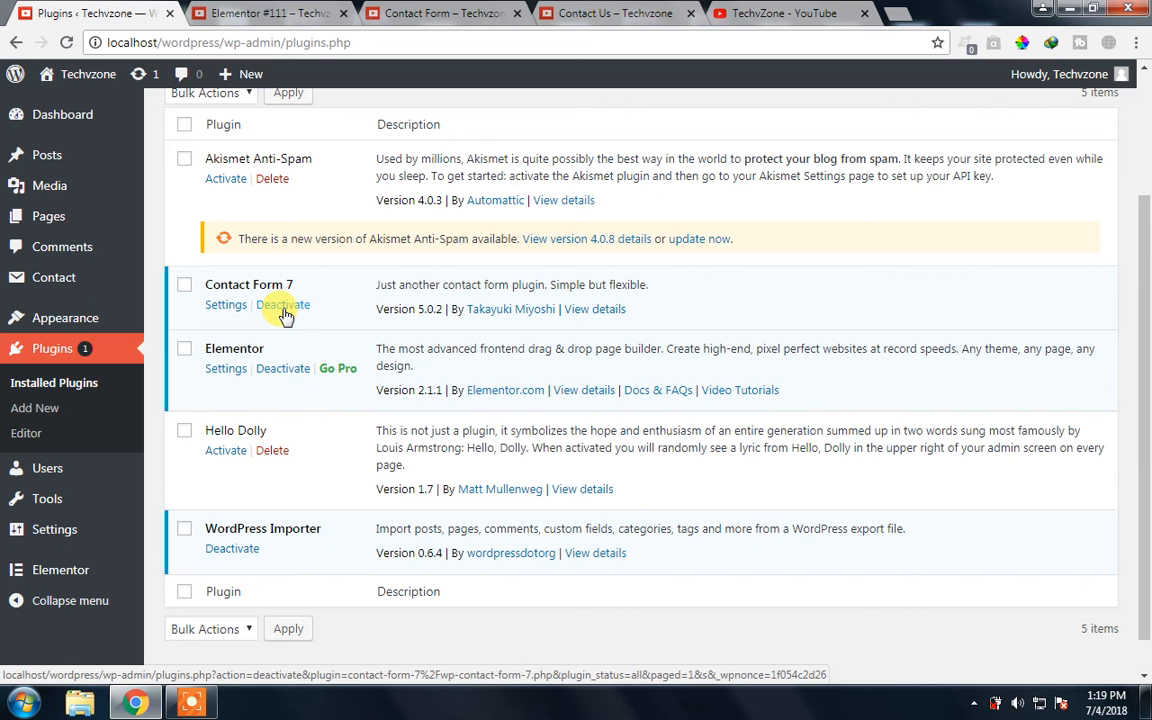
drag(1145, 489, 1143, 471)
scroll(45, 405, up, 3)
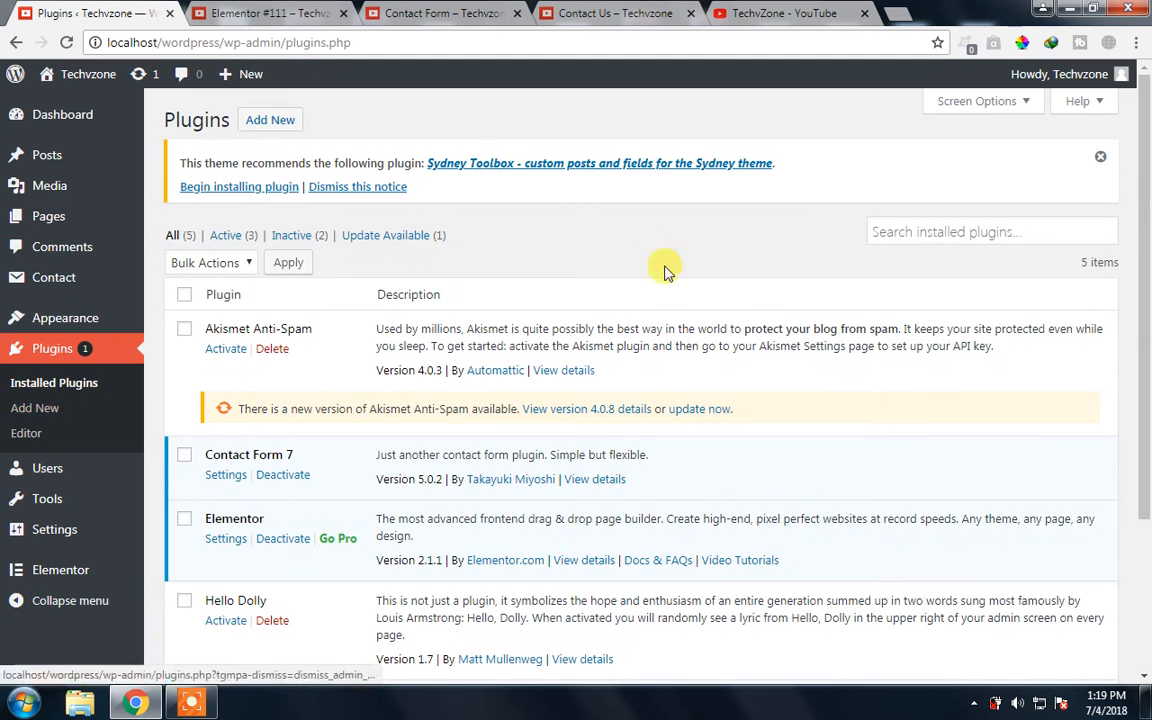
scroll(172, 399, down, 1)
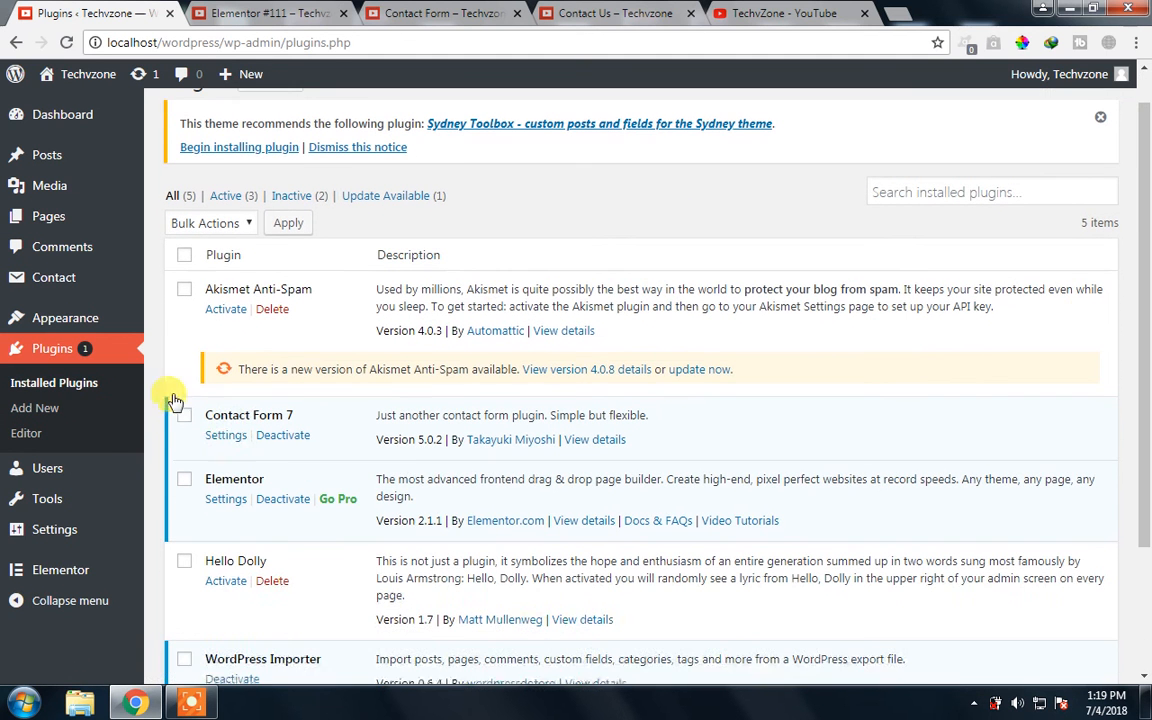
scroll(1145, 458, down, 1)
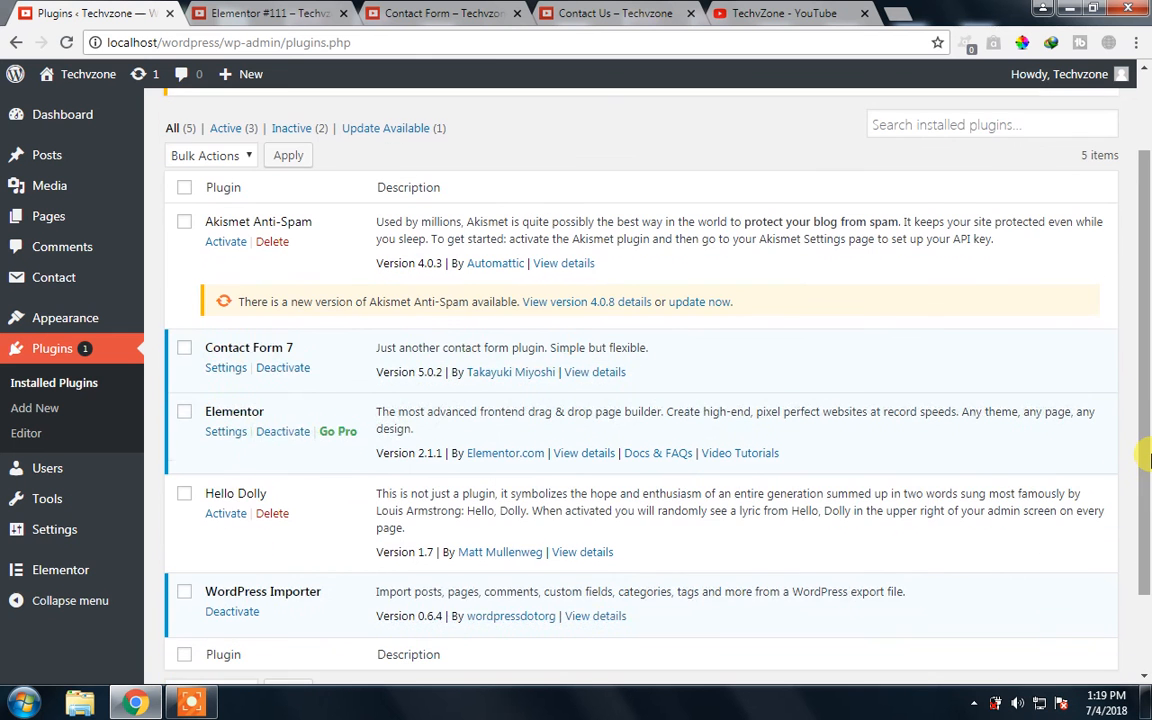
scroll(1145, 458, down, 2)
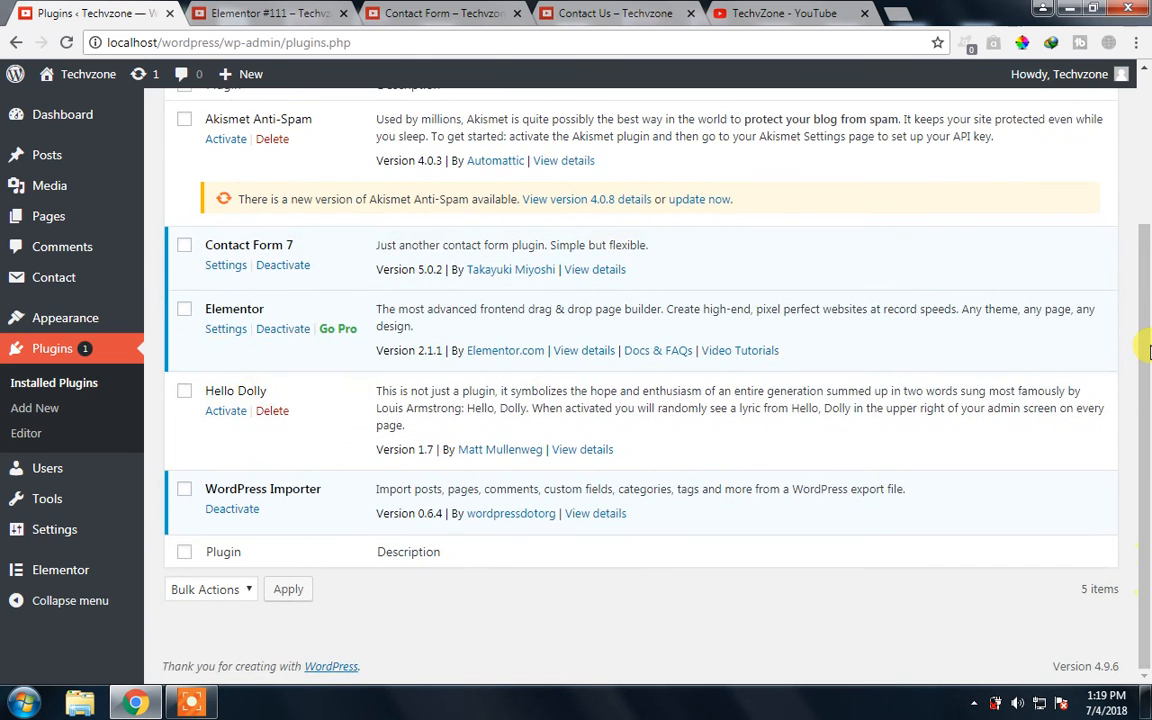
scroll(1145, 320, up, 2)
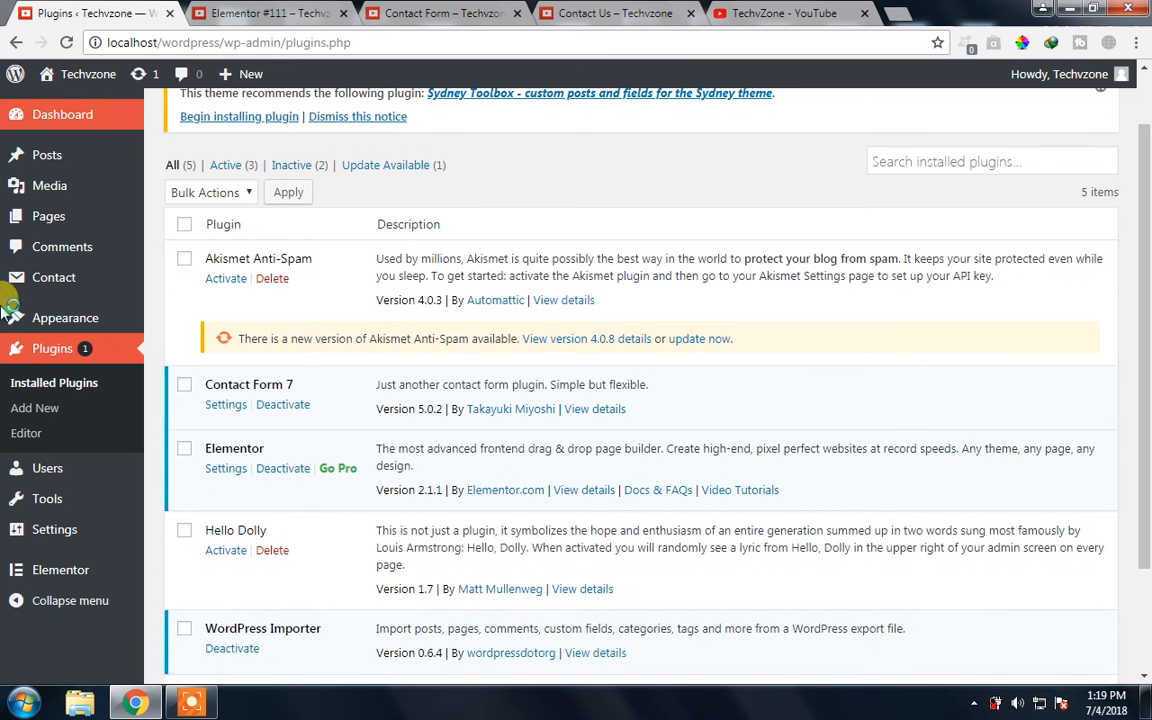
Open the plugin editor, look through the code of akismet.php, and return to the installed plugins list
click(40, 436)
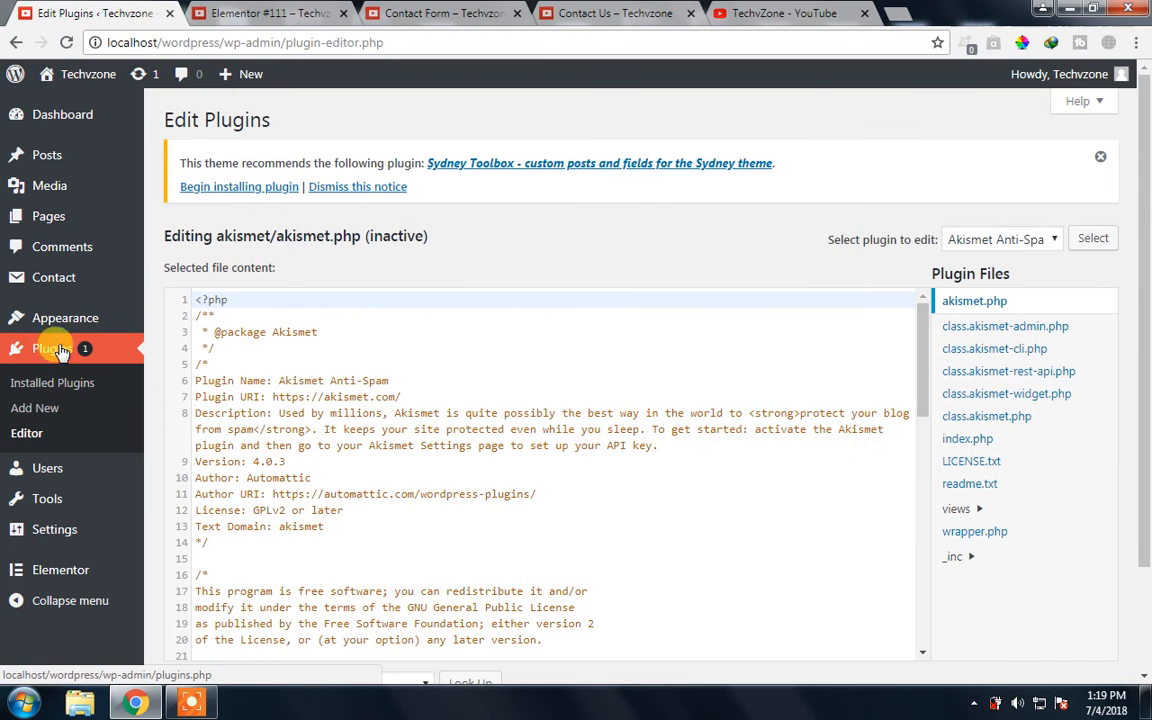
scroll(1148, 315, down, 3)
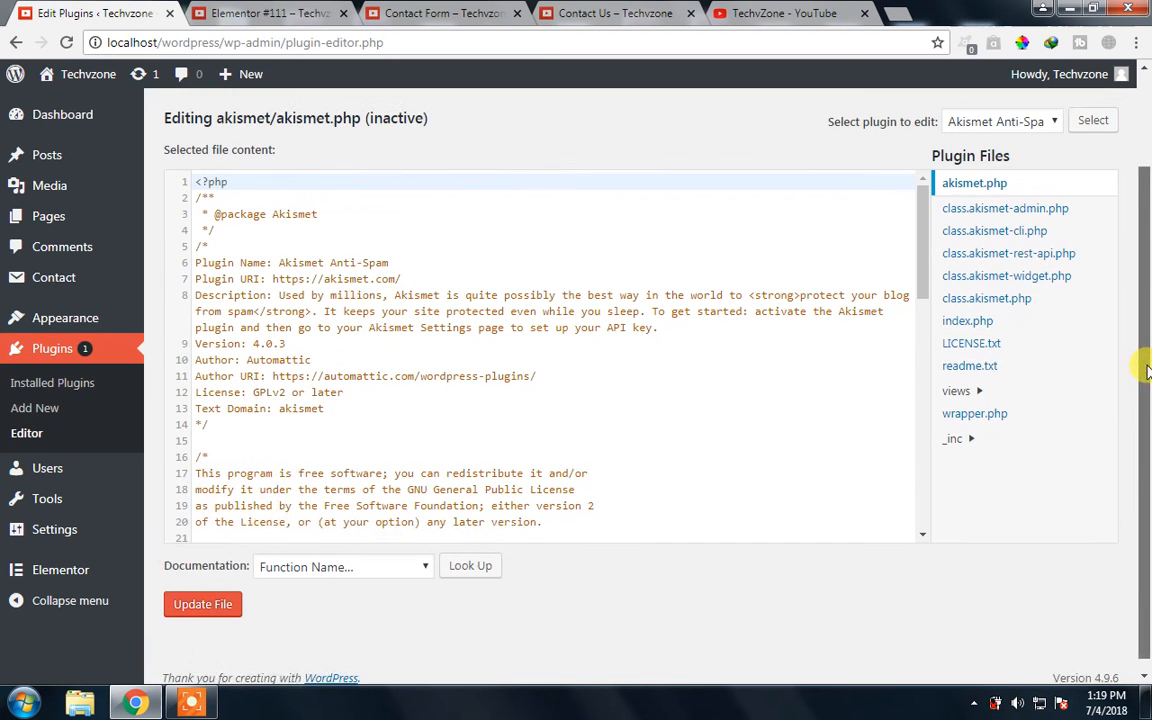
scroll(926, 350, down, 4)
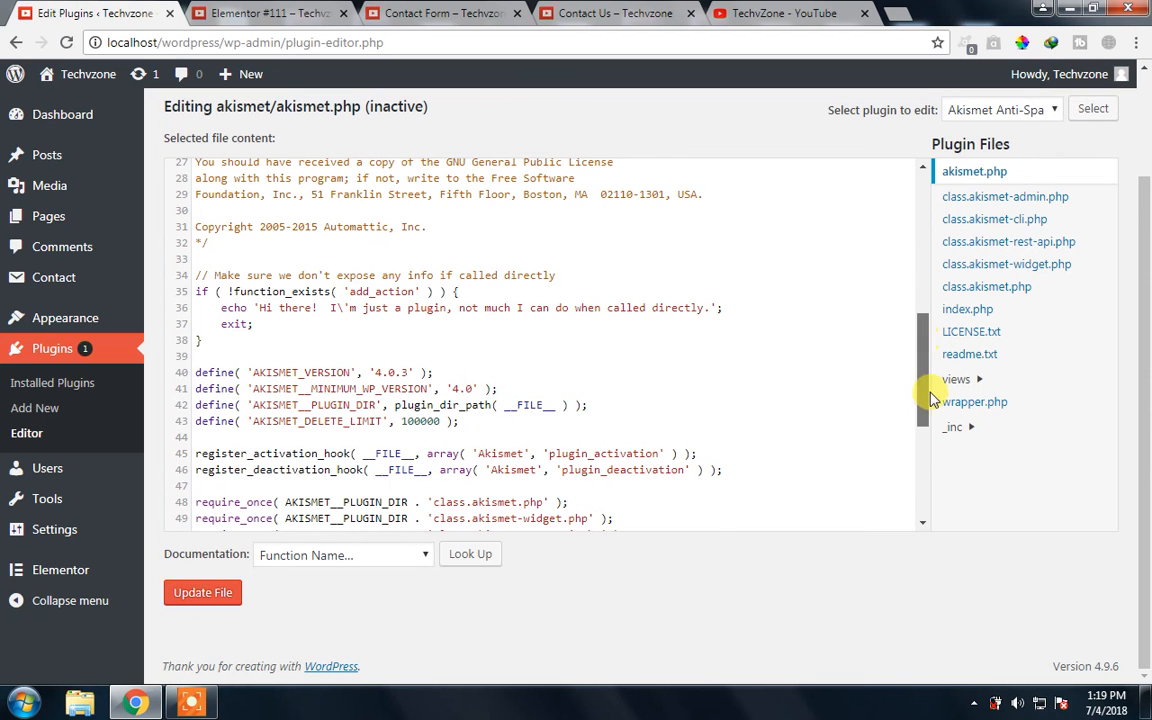
scroll(926, 391, down, 3)
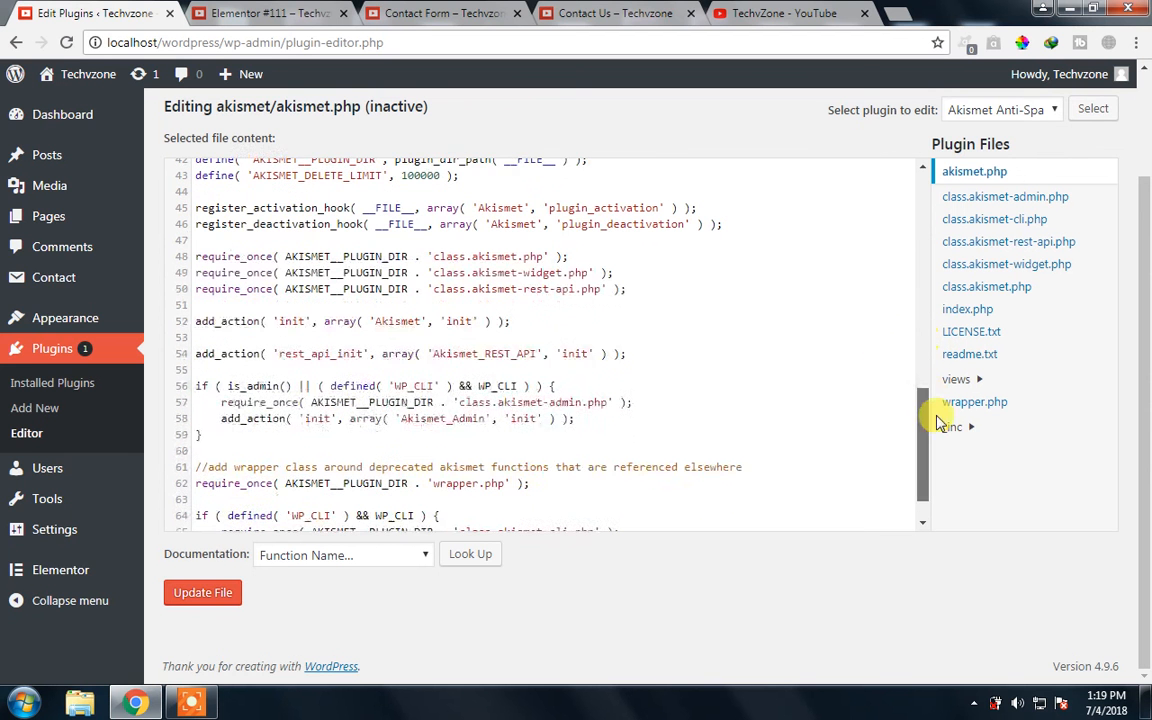
click(20, 350)
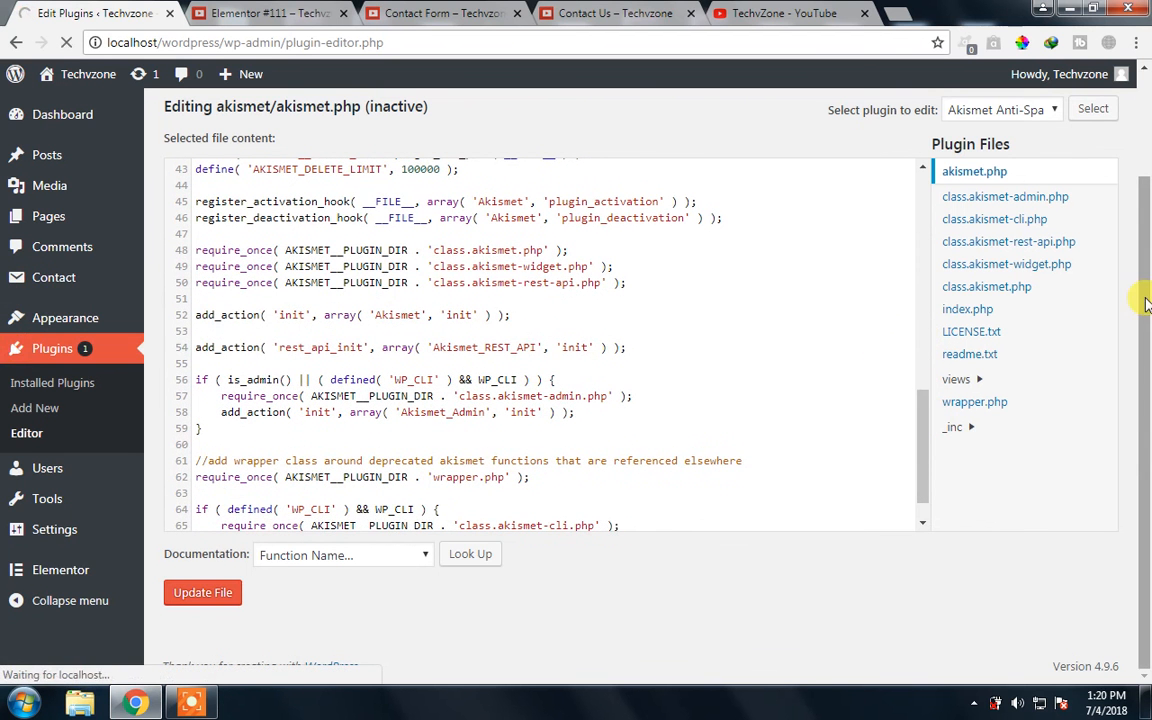
View the uploaded WordPress tutorials on the TechvZone YouTube channel, and return to the WordPress plugins page
click(752, 10)
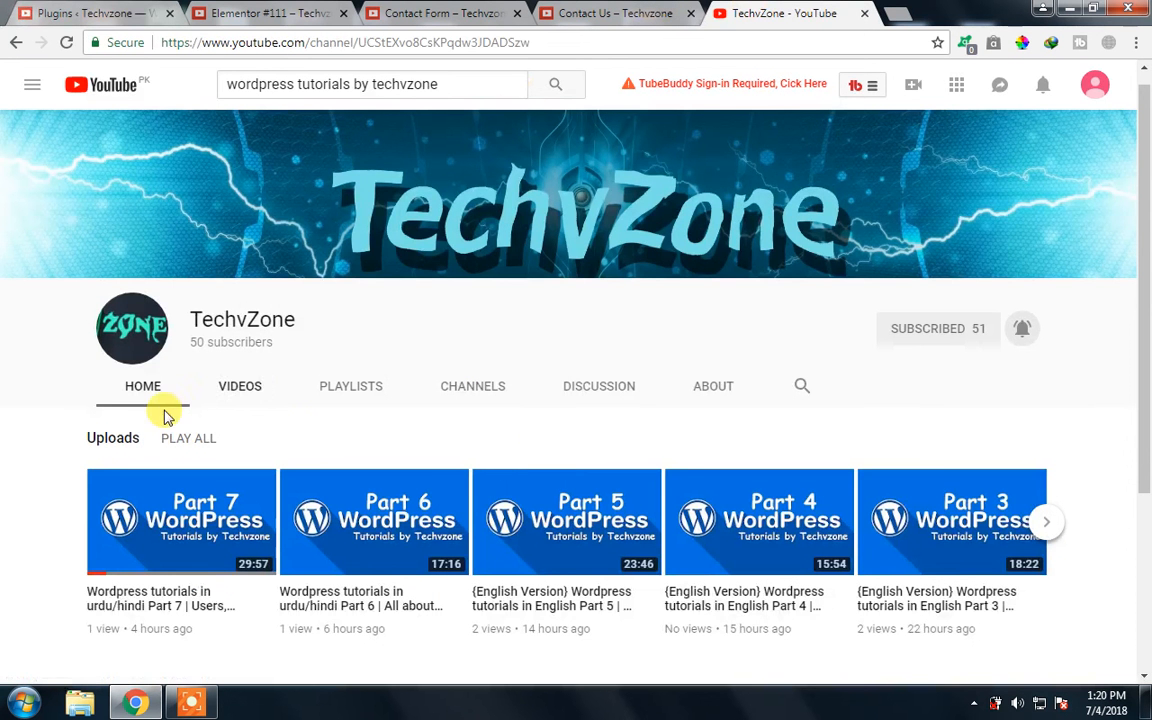
drag(1147, 472, 1150, 550)
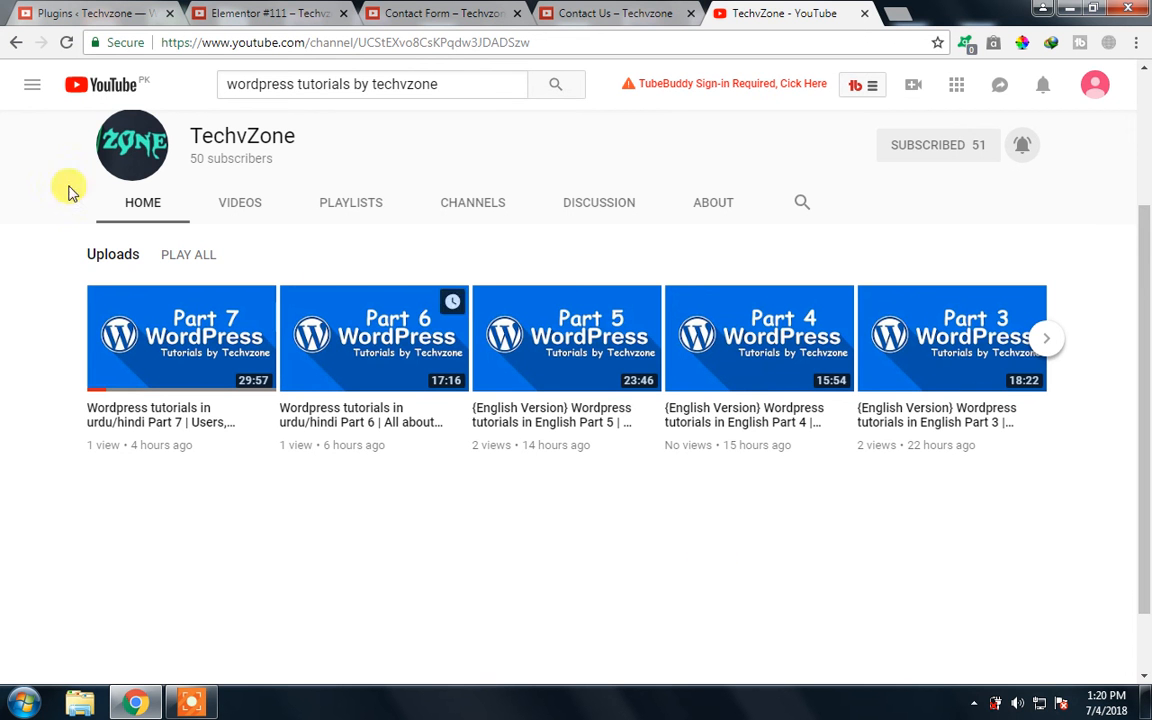
click(57, 18)
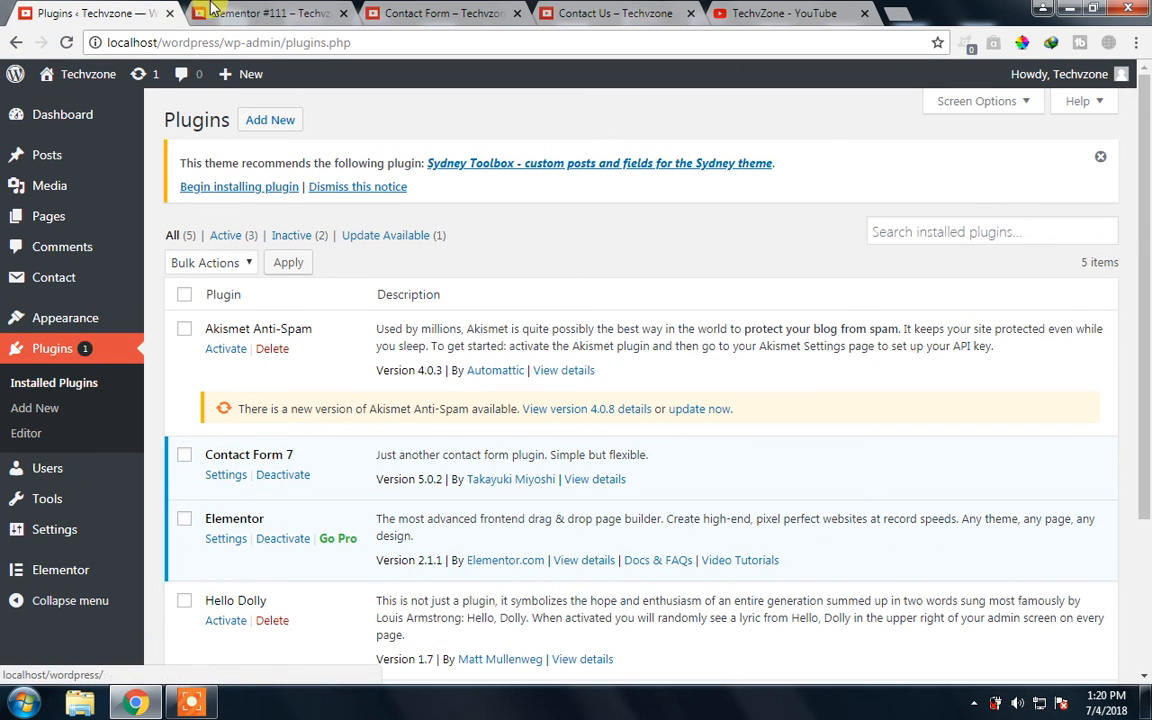
Review the live Elementor #111 page from its header through the content and sidebar widgets to the footer
click(207, 12)
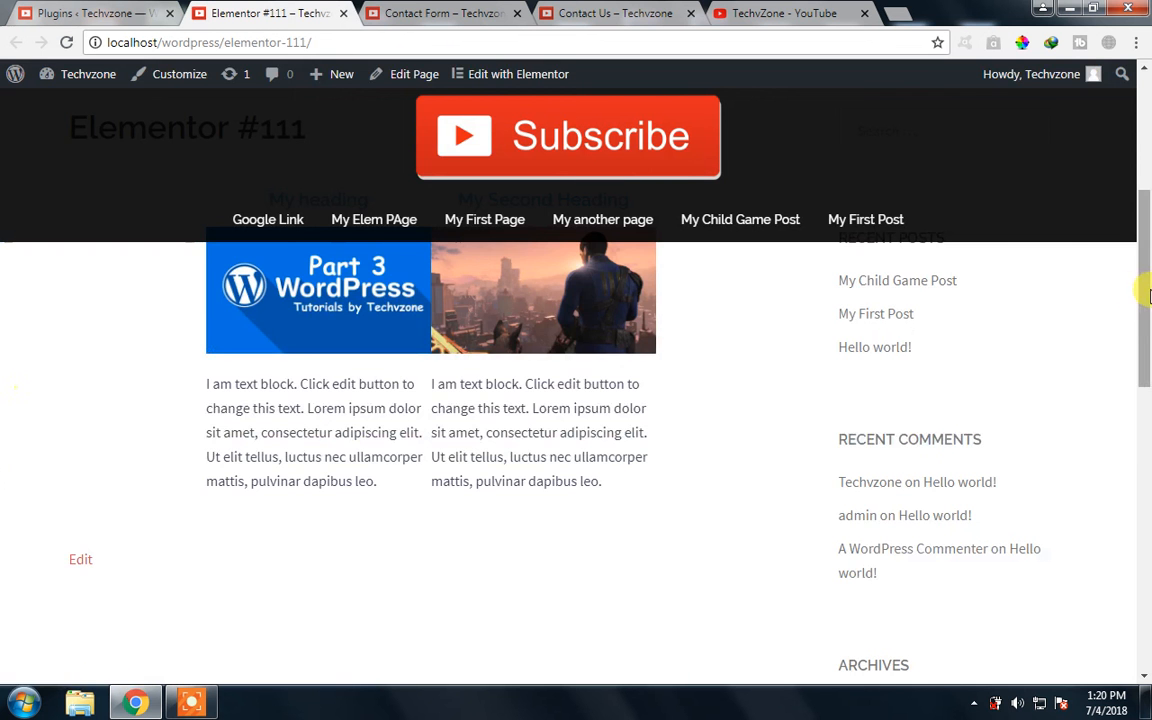
scroll(1030, 330, down, 5)
scroll(1105, 630, down, 3)
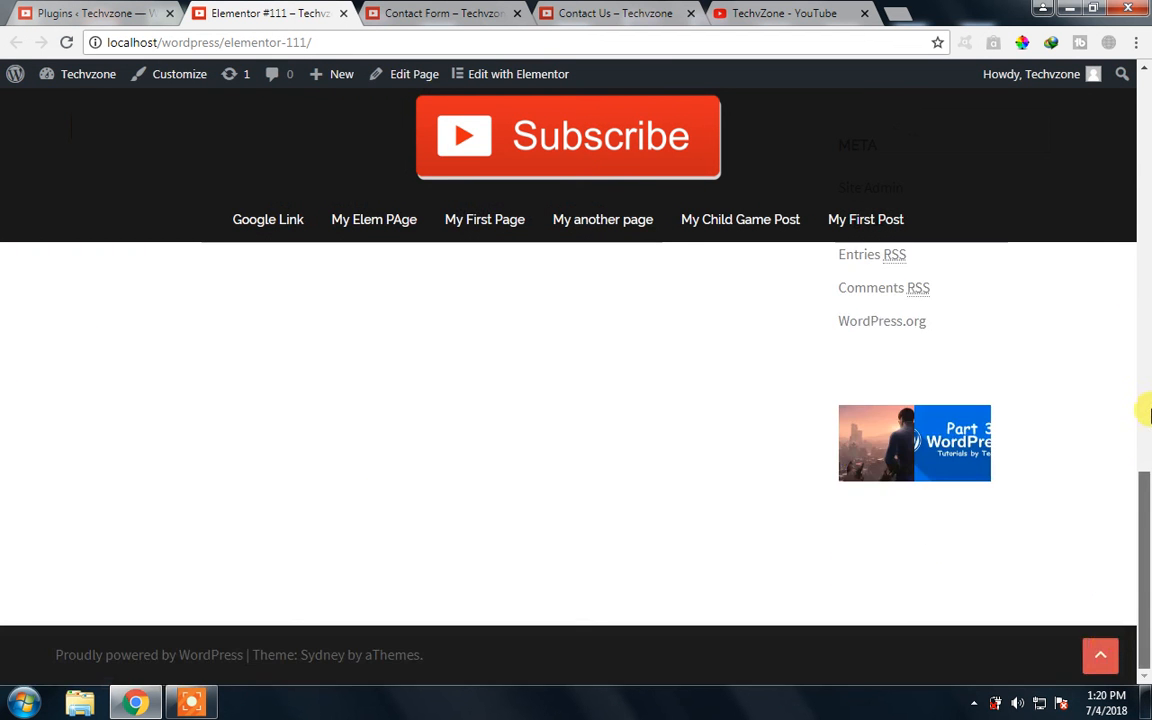
drag(1141, 411, 1145, 85)
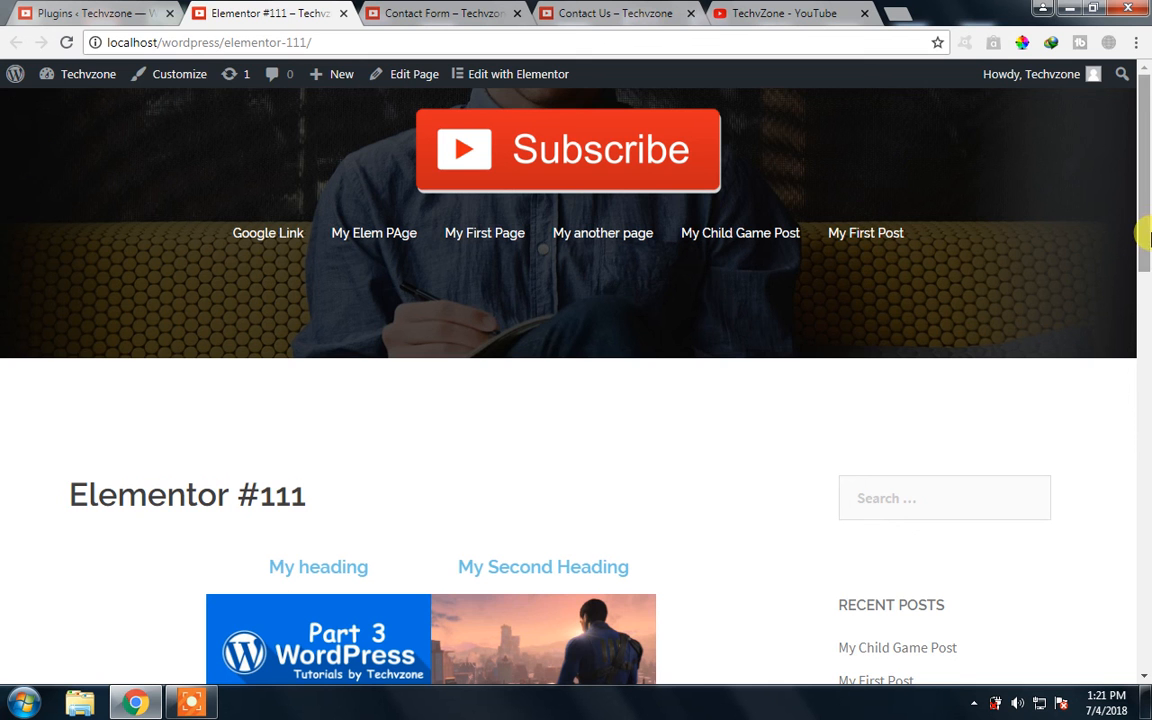
scroll(1146, 303, down, 10)
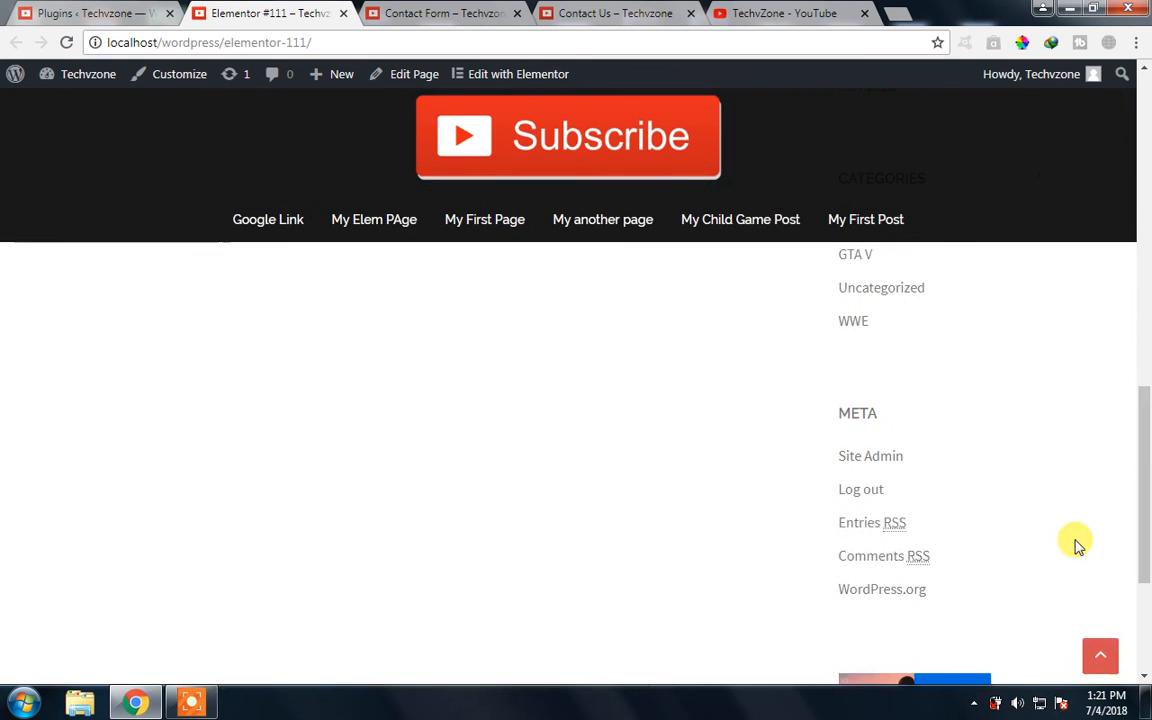